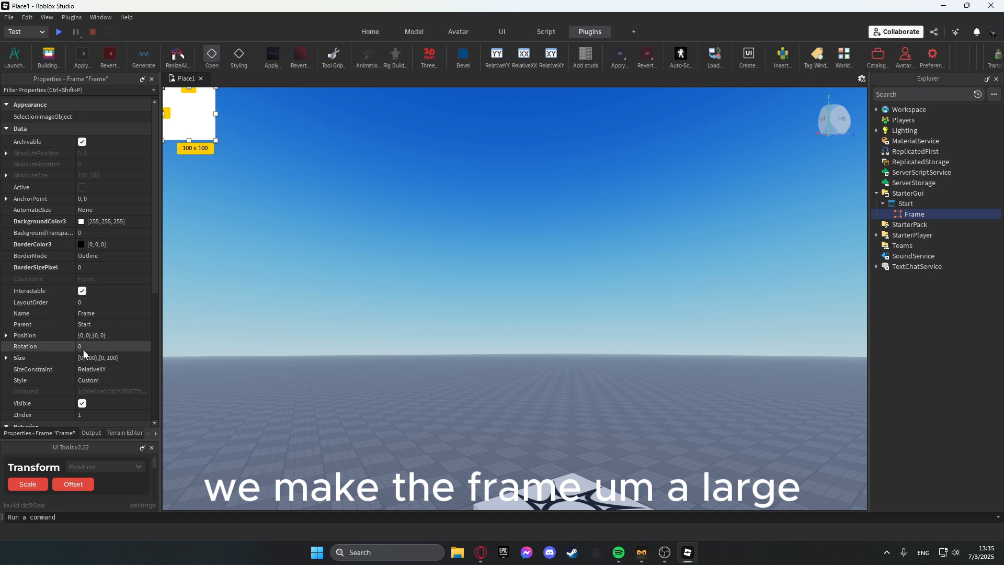
# Enlarge the frame to fill the screen by setting its Size to {1, 0},{1, 0} and stretching its top and bottom edges.
pyautogui.click(97, 355)
pyautogui.write('1, 0},{1, 0')
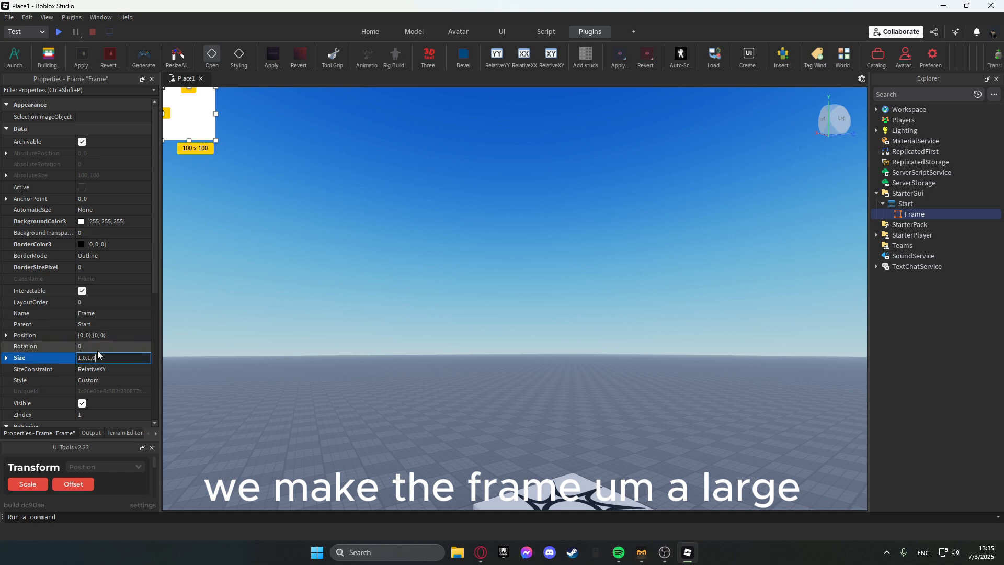
pyautogui.press('Return')
pyautogui.moveTo(522, 185); pyautogui.dragTo(520, 134)
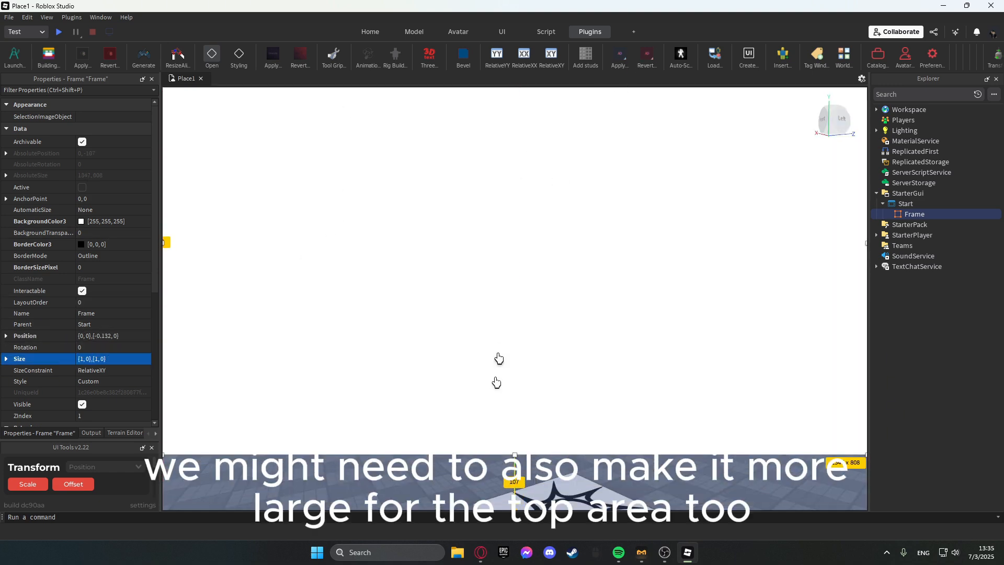
pyautogui.moveTo(516, 453); pyautogui.dragTo(516, 506)
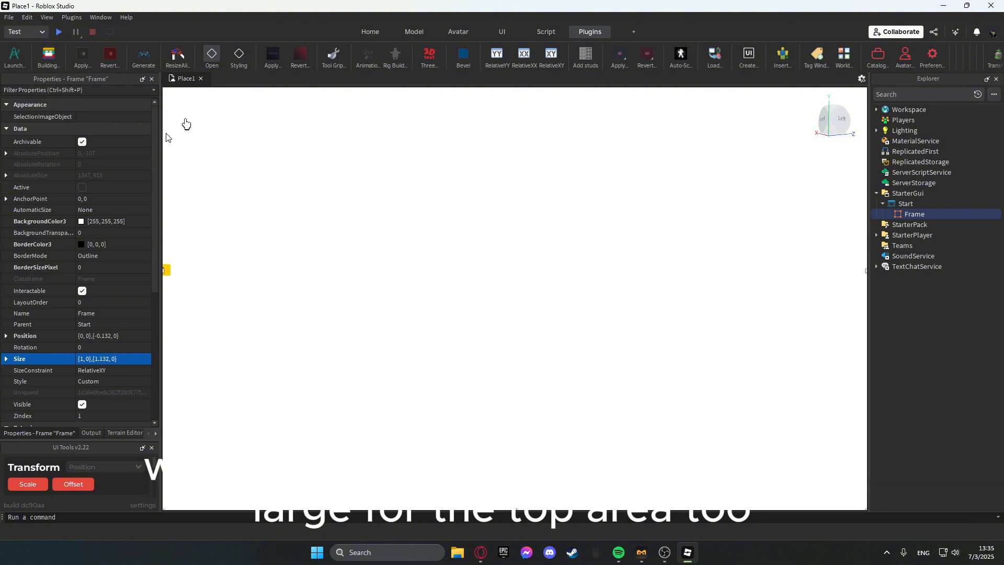
# Insert a UIGradient into the frame.
pyautogui.click(931, 214)
pyautogui.write('ui')
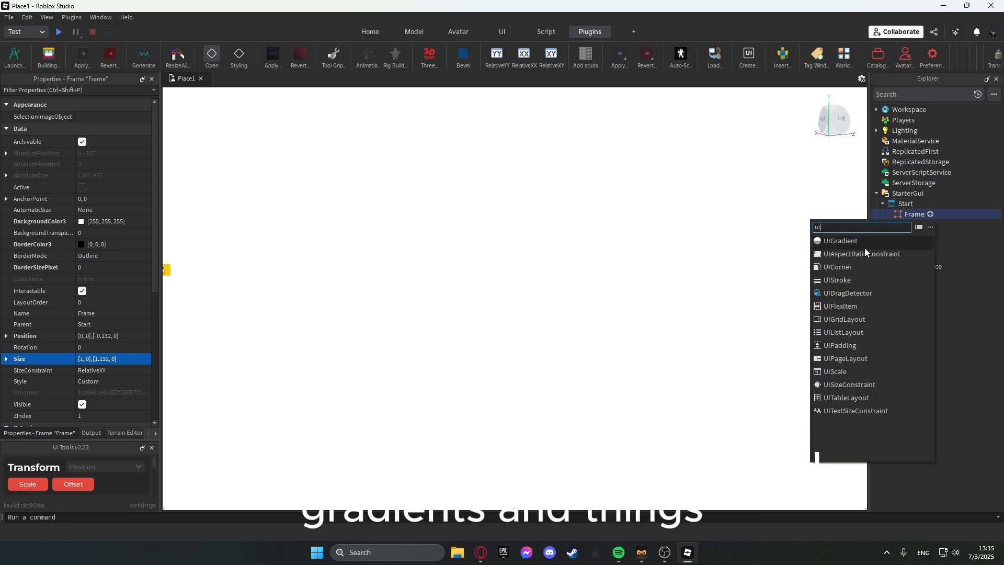
pyautogui.click(849, 241)
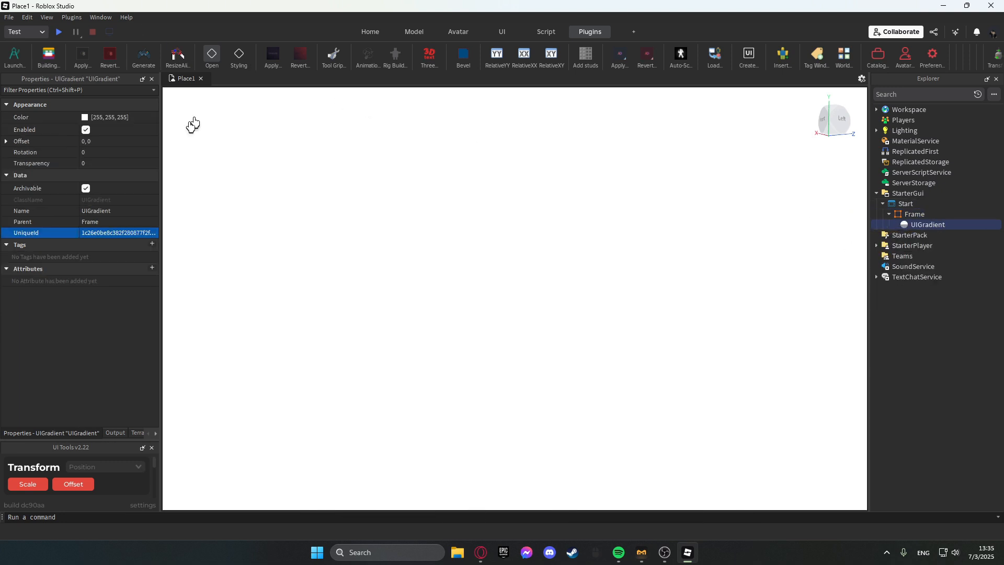
# Open the gradient's Color sequence and set the end keypoint to dark grey #242424.
pyautogui.click(126, 117)
pyautogui.click(151, 120)
pyautogui.click(785, 311)
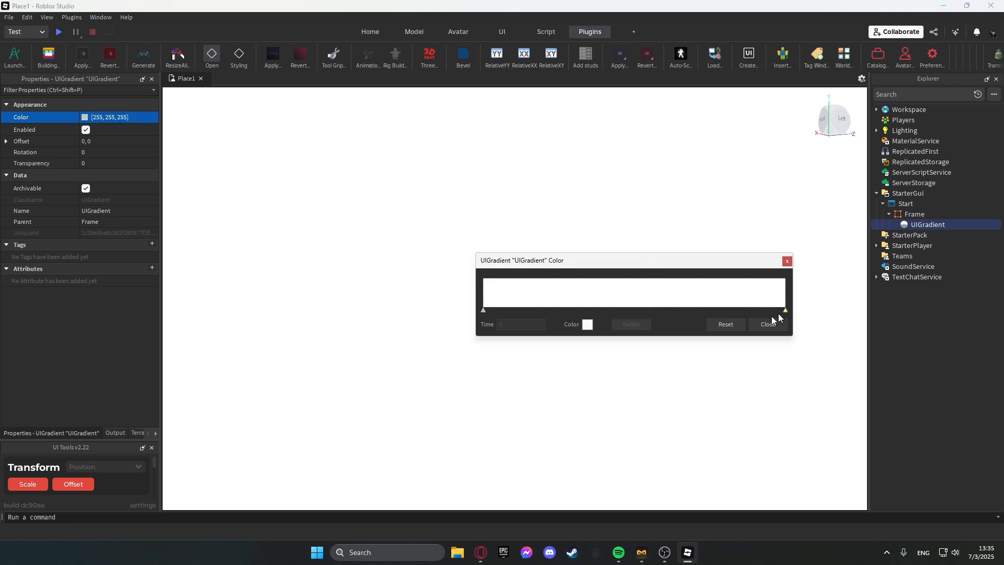
pyautogui.click(588, 324)
pyautogui.moveTo(622, 225); pyautogui.dragTo(619, 272)
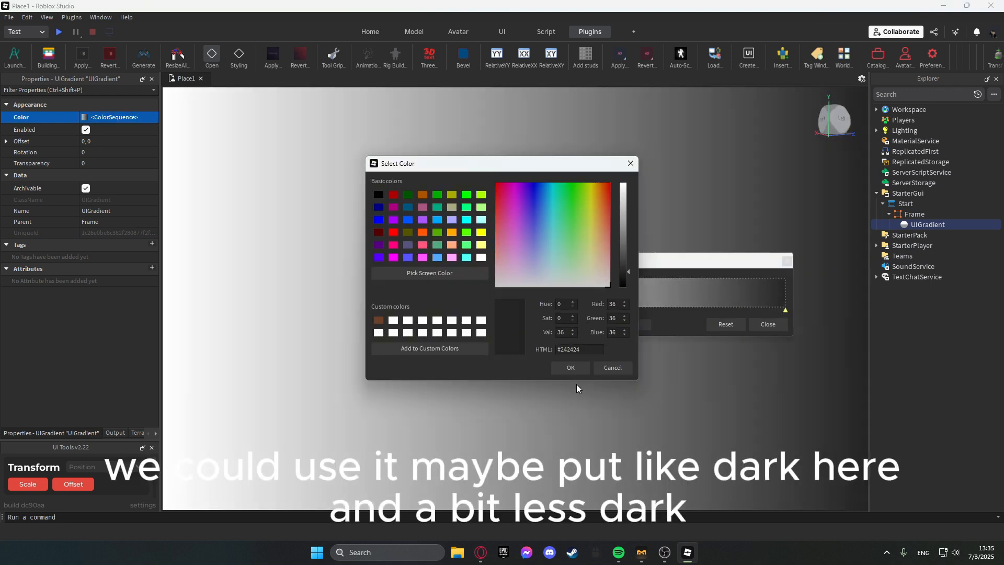
pyautogui.click(570, 367)
# Set the gradient's start keypoint to a darkened bluish tone around hue 222, saturation 75.
pyautogui.click(483, 311)
pyautogui.click(588, 324)
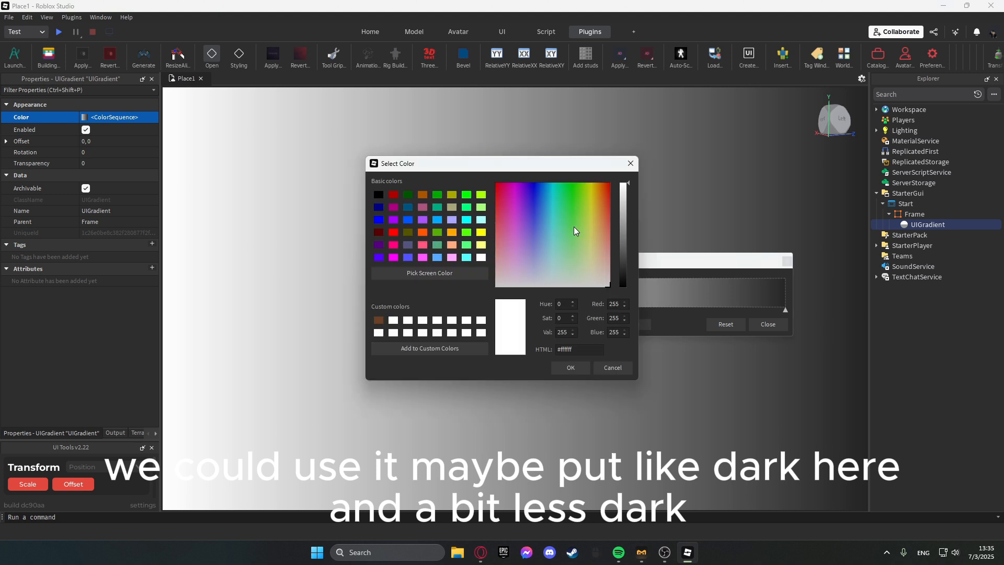
pyautogui.moveTo(573, 227); pyautogui.dragTo(539, 256)
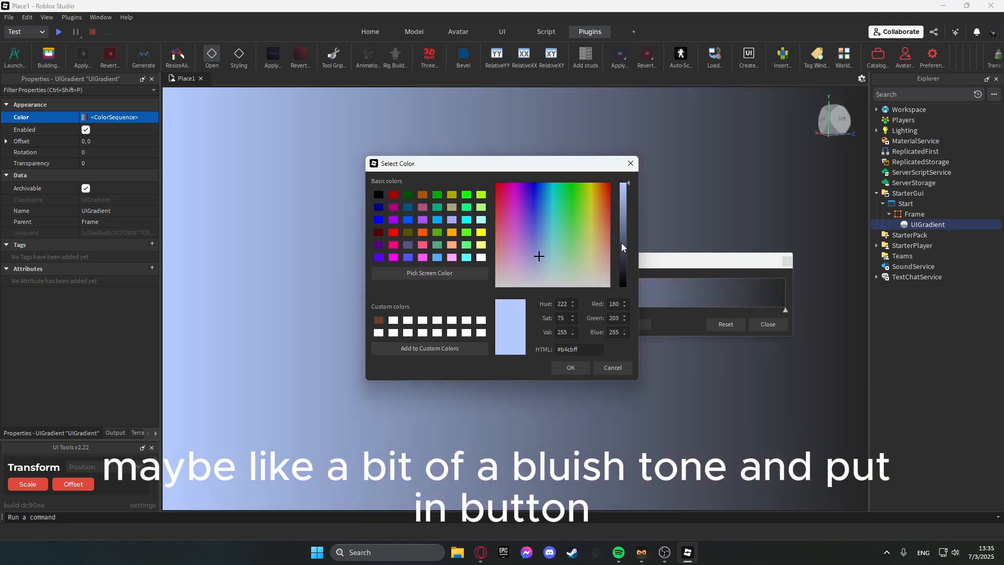
pyautogui.moveTo(621, 243); pyautogui.dragTo(621, 255)
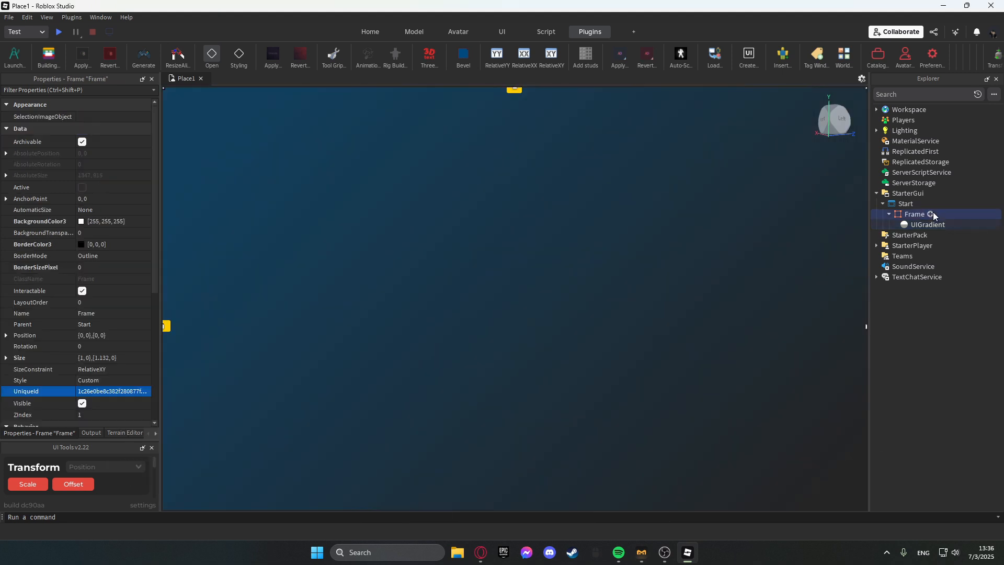
# Insert a TextButton into the frame and move it to the centre of the screen.
pyautogui.click(931, 214)
pyautogui.click(836, 256)
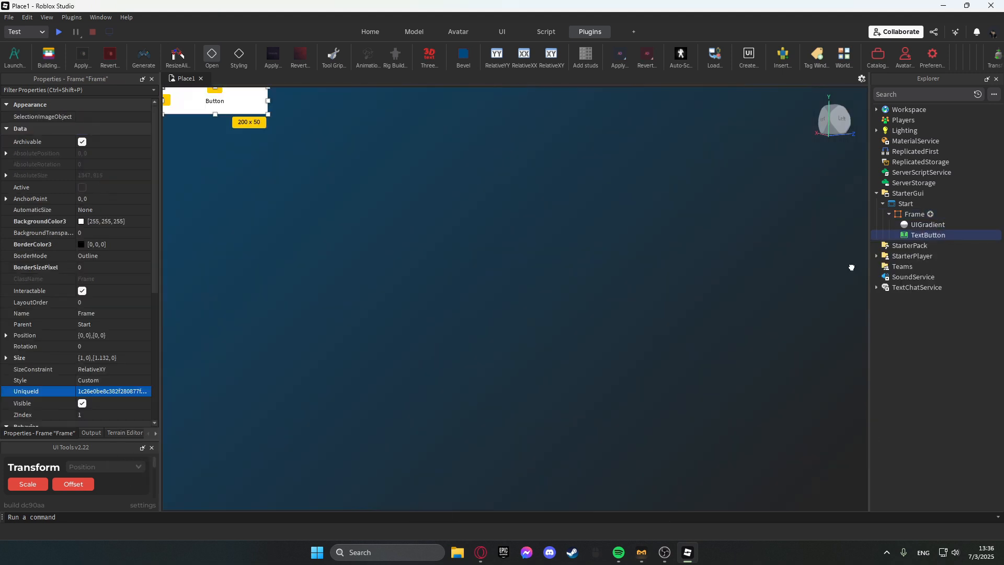
pyautogui.moveTo(240, 119); pyautogui.dragTo(526, 303)
# Label the button Start and enable its TextScaled property.
pyautogui.doubleClick(528, 295)
pyautogui.write('s')
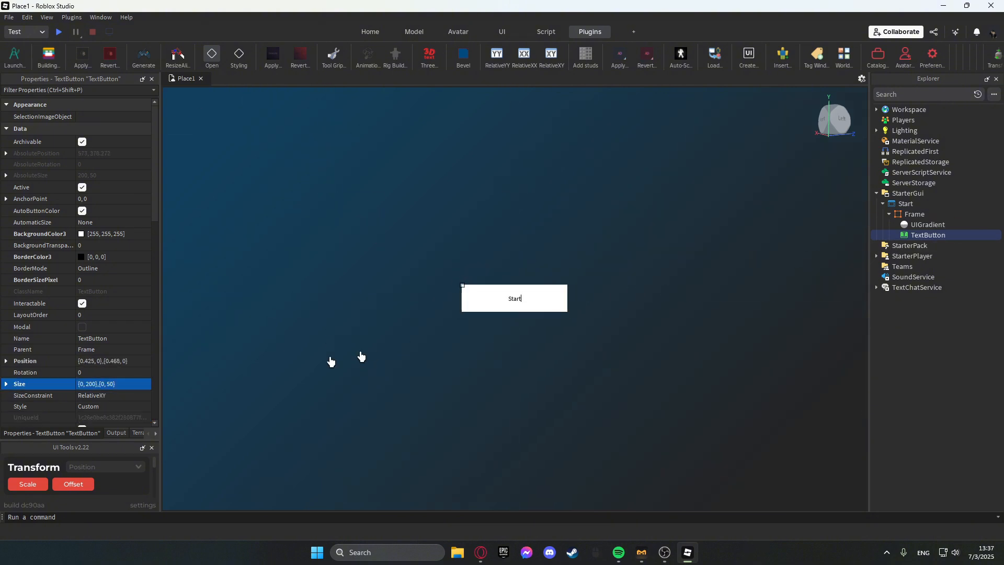
pyautogui.scroll(-10, 88, 324)
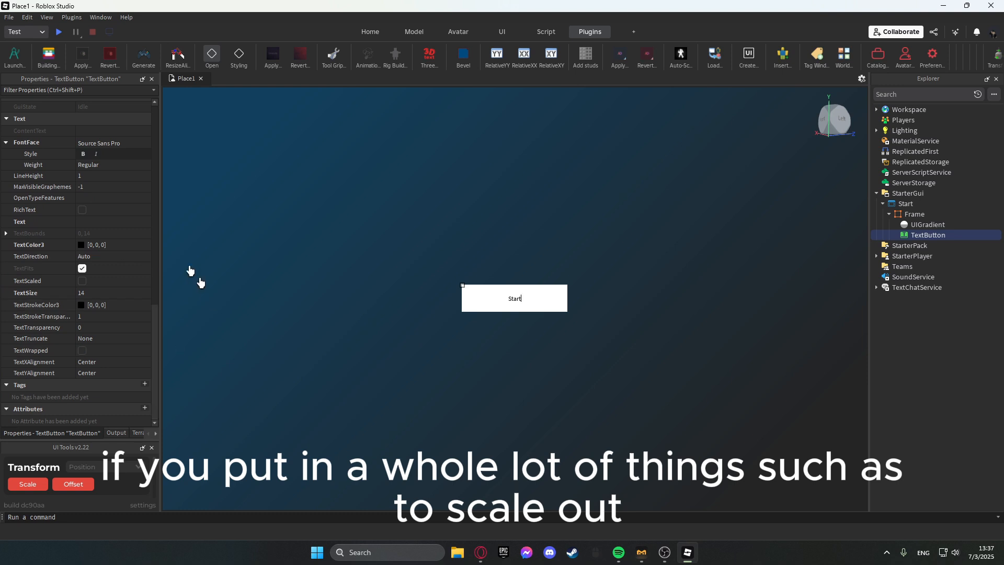
pyautogui.click(82, 281)
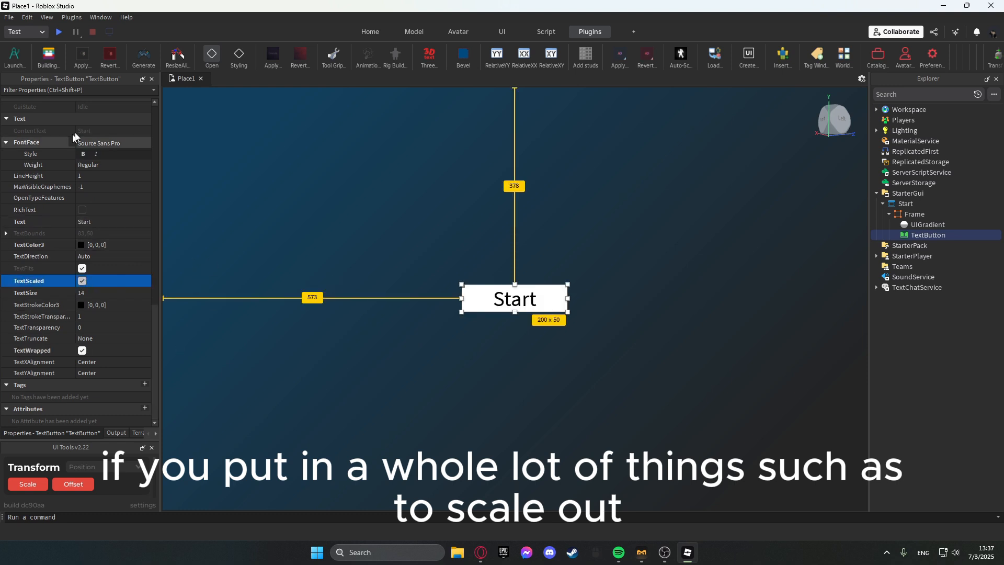
# Add a UICorner to the TextButton.
pyautogui.click(952, 235)
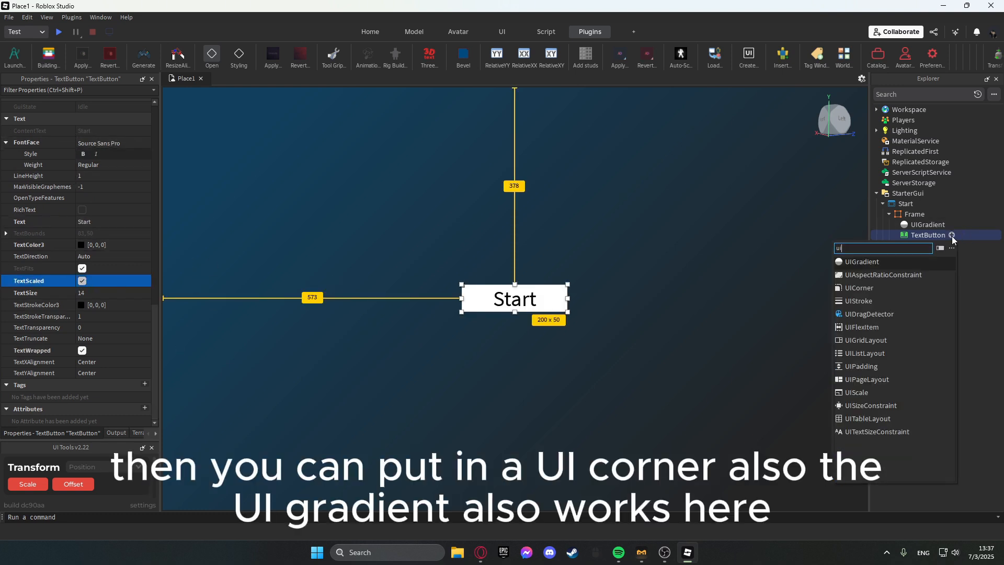
pyautogui.click(868, 287)
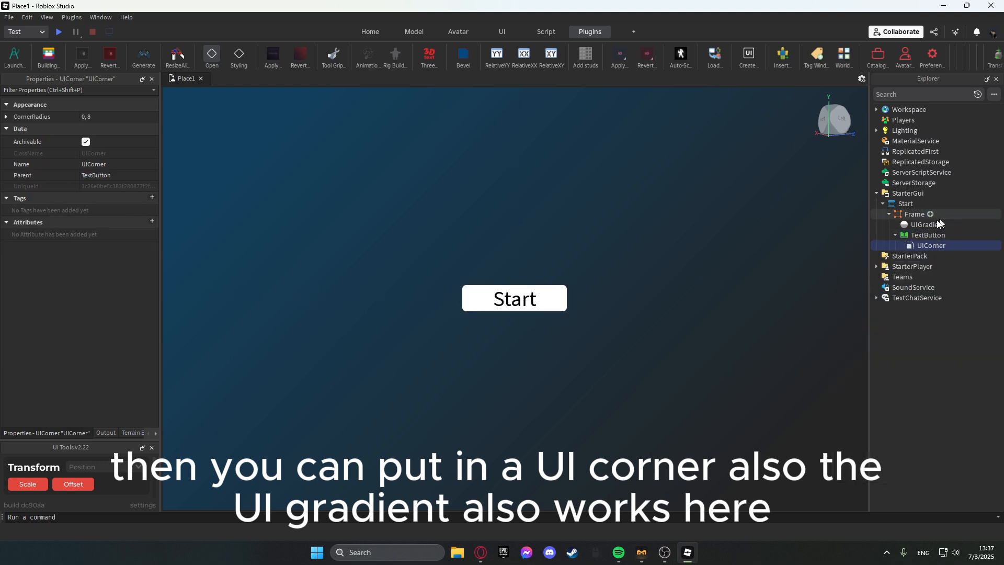
# Duplicate the frame's UIGradient and move the copy into the TextButton.
pyautogui.click(924, 226)
pyautogui.hotkey('ctrl', 'd')
pyautogui.moveTo(923, 238)
pyautogui.mouseDown()
pyautogui.moveTo(916, 252)
pyautogui.moveTo(920, 236)
pyautogui.mouseUp()
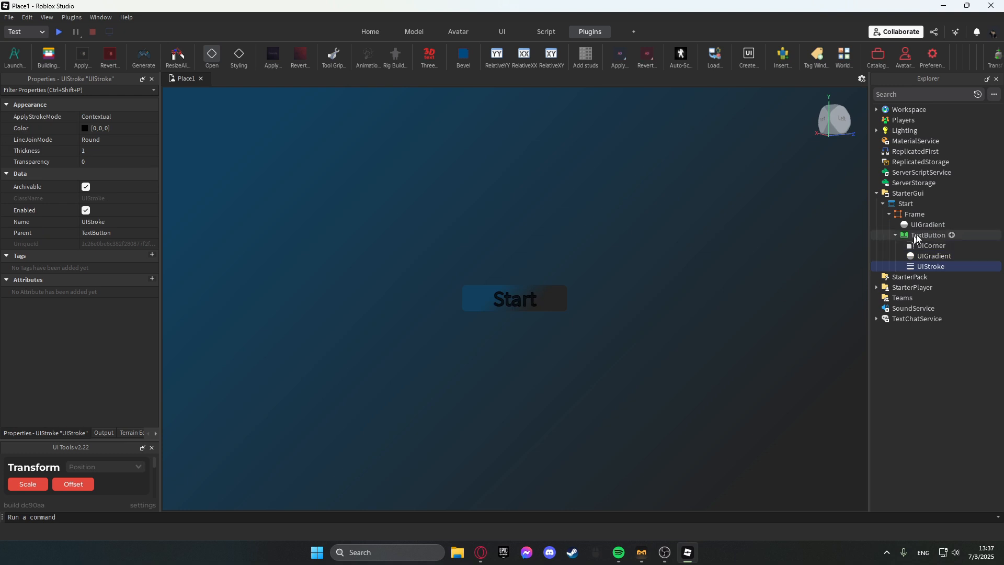
# Set the TextButton's TextColor3 to white.
pyautogui.click(926, 235)
pyautogui.scroll(-15, 91, 238)
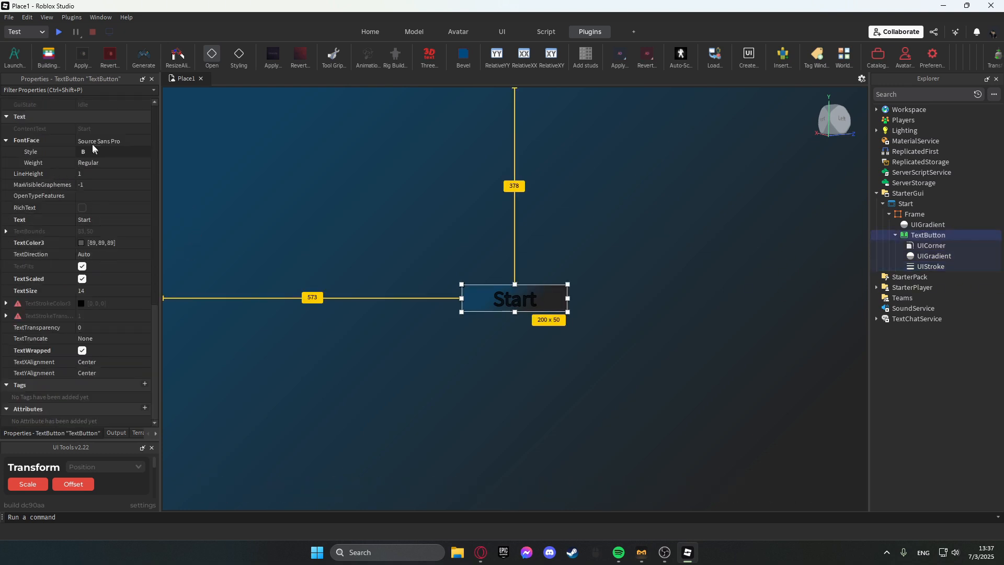
pyautogui.click(87, 219)
pyautogui.click(80, 243)
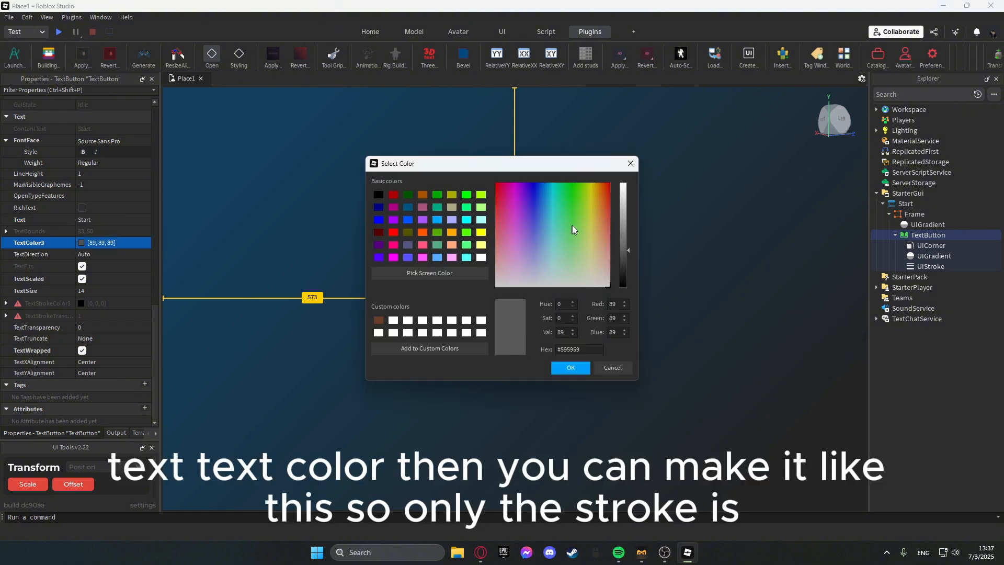
pyautogui.moveTo(621, 202); pyautogui.dragTo(623, 163)
pyautogui.click(570, 368)
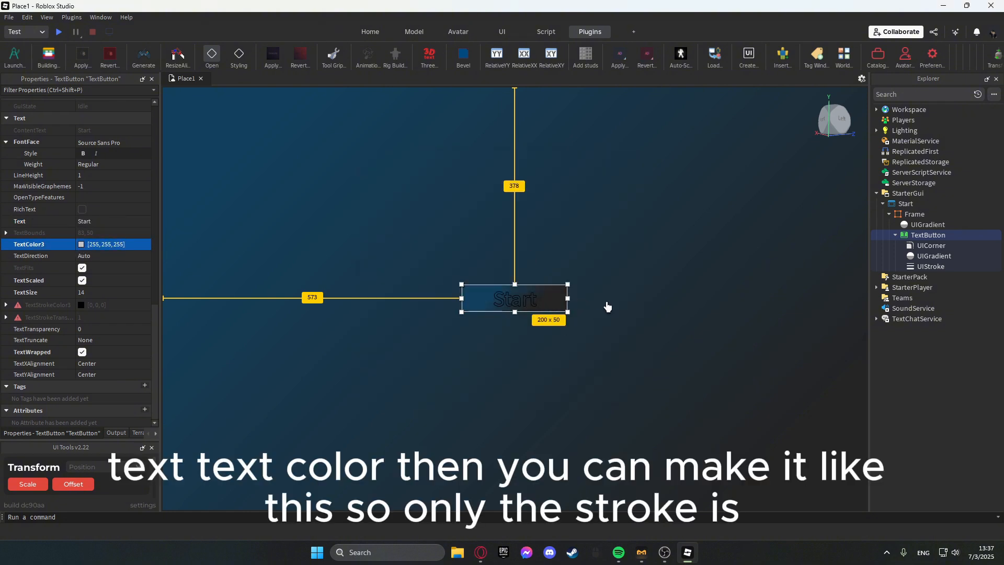
# Set the button's UIStroke color to white.
pyautogui.click(925, 265)
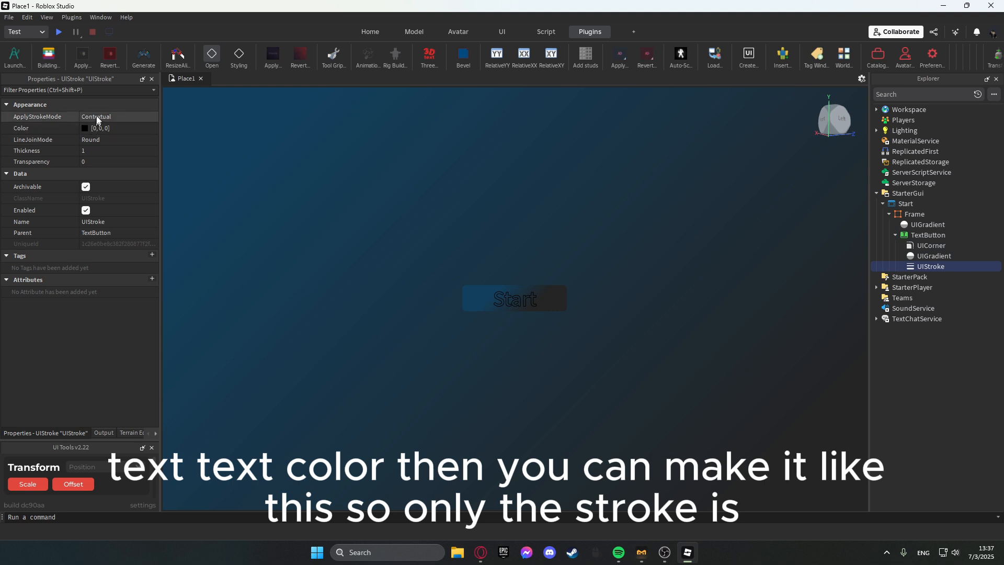
pyautogui.click(84, 128)
pyautogui.moveTo(630, 205); pyautogui.dragTo(630, 173)
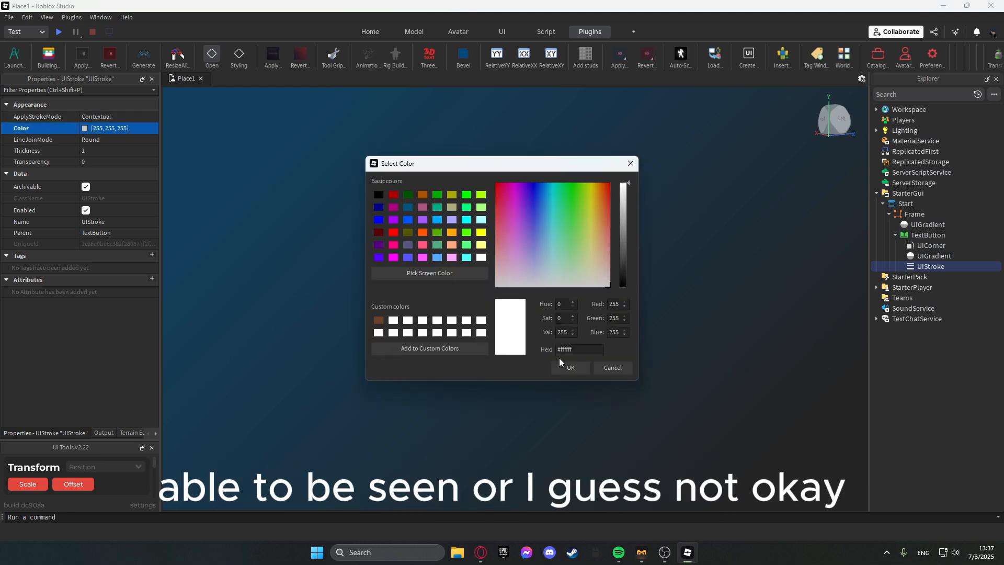
pyautogui.click(570, 367)
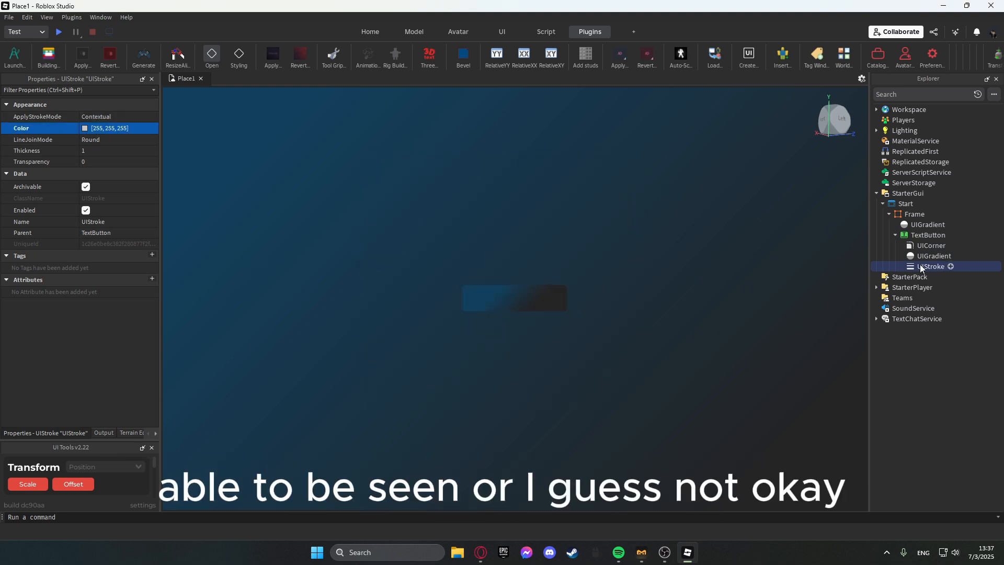
pyautogui.click(544, 298)
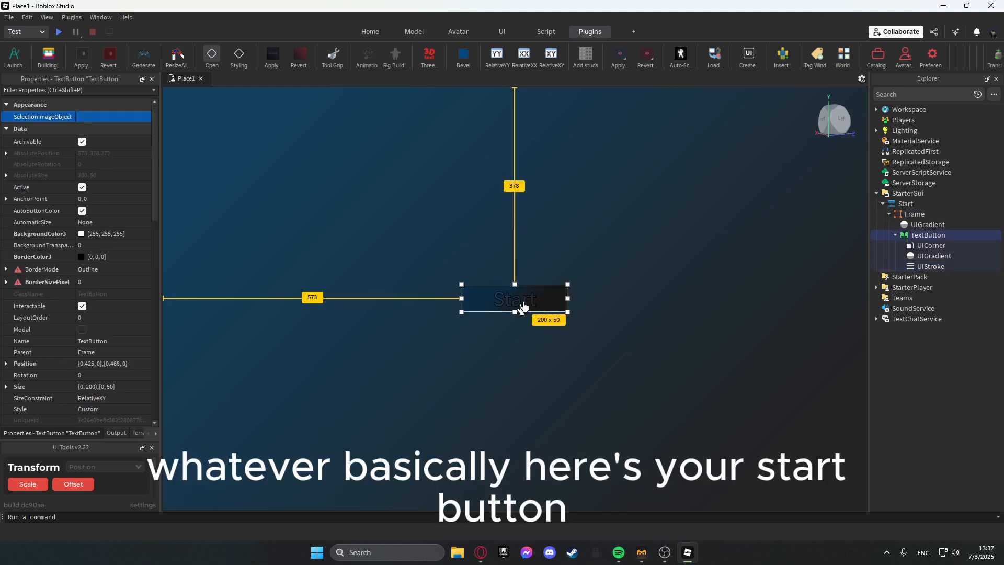
pyautogui.click(518, 361)
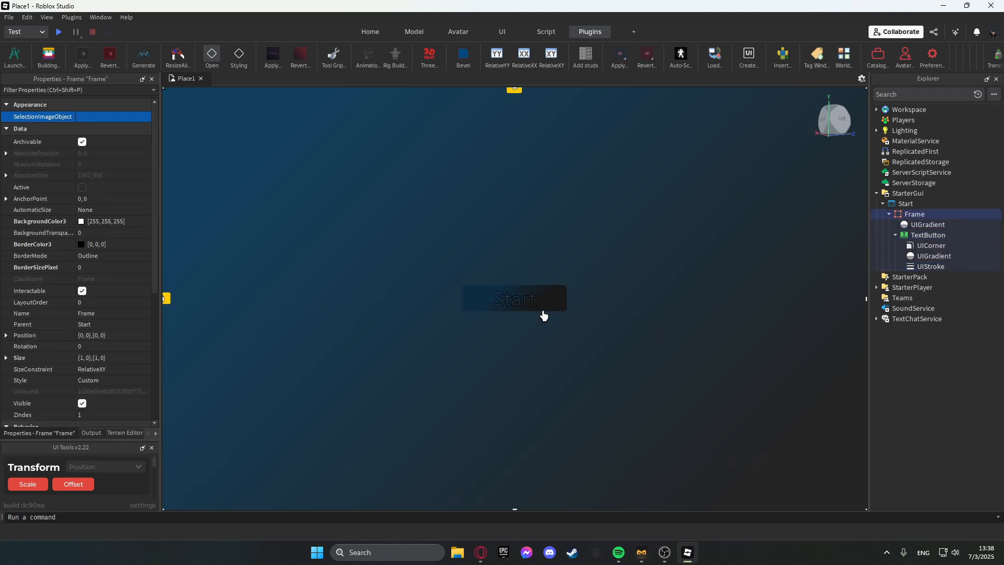
pyautogui.click(523, 293)
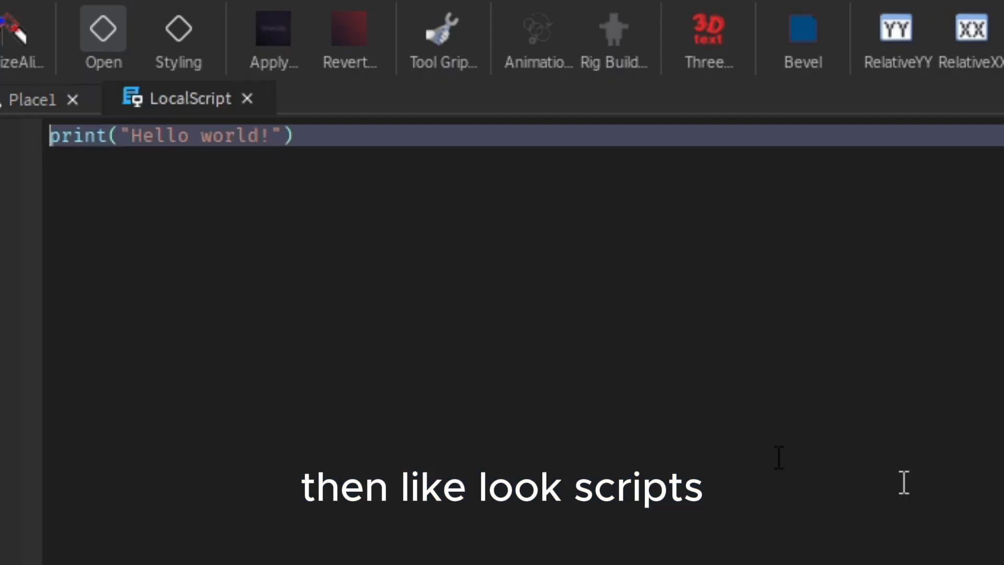
# Replace the LocalScript's default code with a script.Parent.MouseButton1Click:Connect(function() handler.
pyautogui.hotkey('ctrl', 'a')
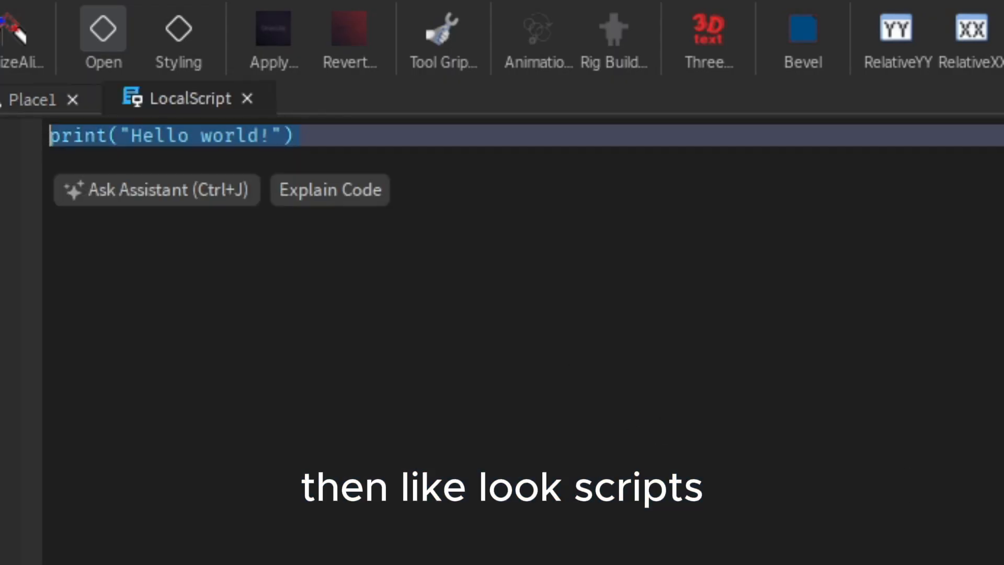
pyautogui.write('scrip')
pyautogui.press('BackSpace')
pyautogui.press('BackSpace')
pyautogui.press('BackSpace')
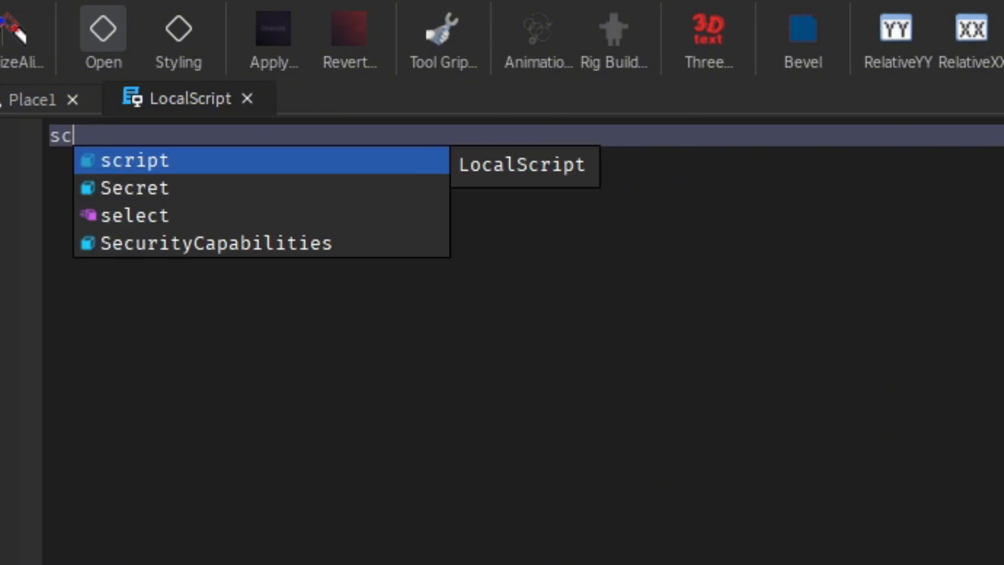
pyautogui.write('ript.,Parent.')
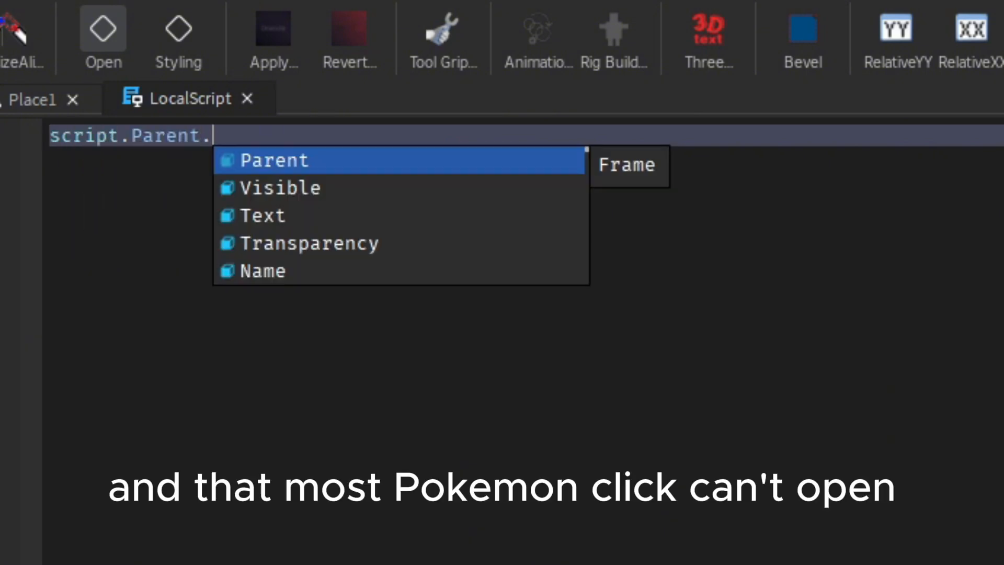
pyautogui.write('MouseButton1Click')
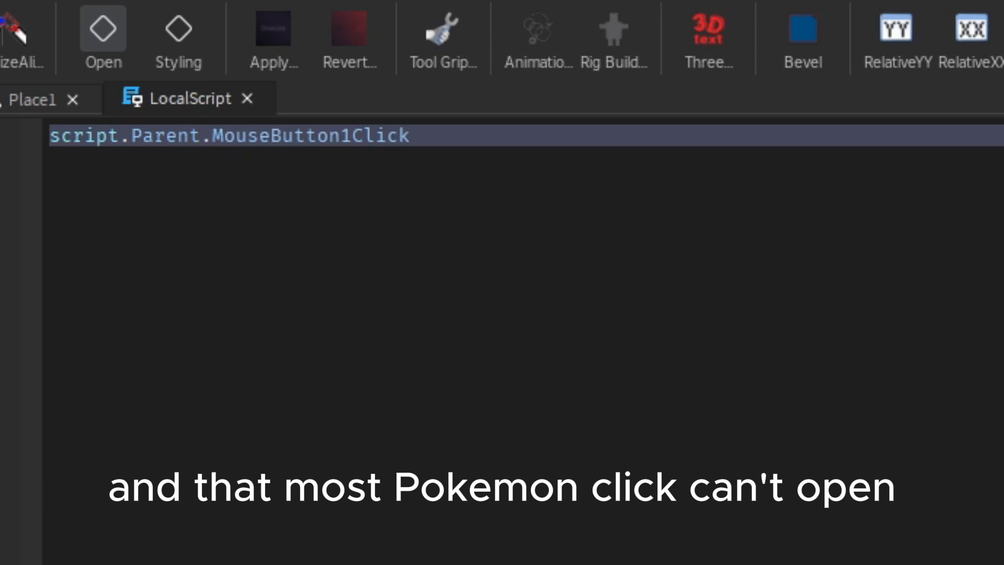
pyautogui.write(':Connect(function(')
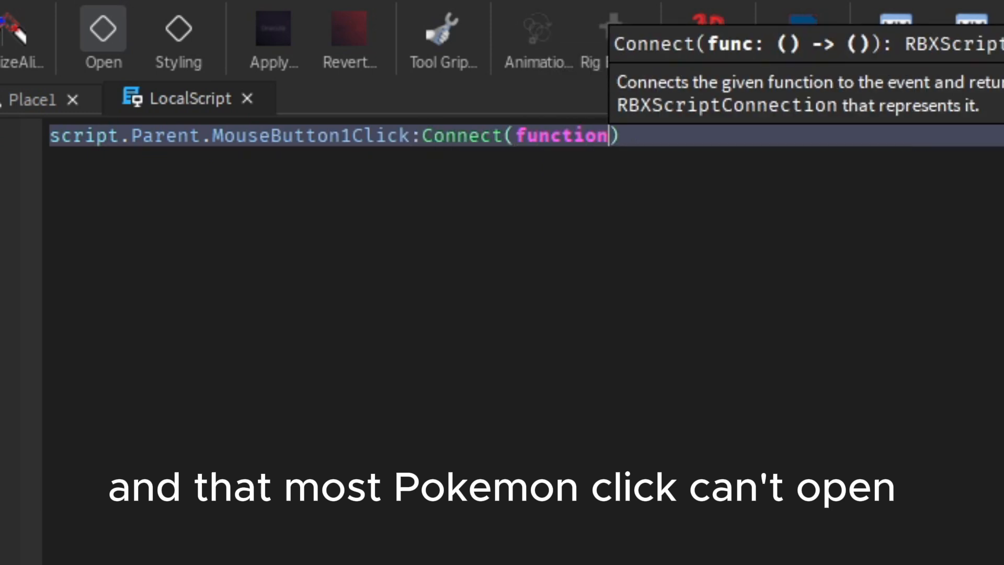
pyautogui.press('Return')
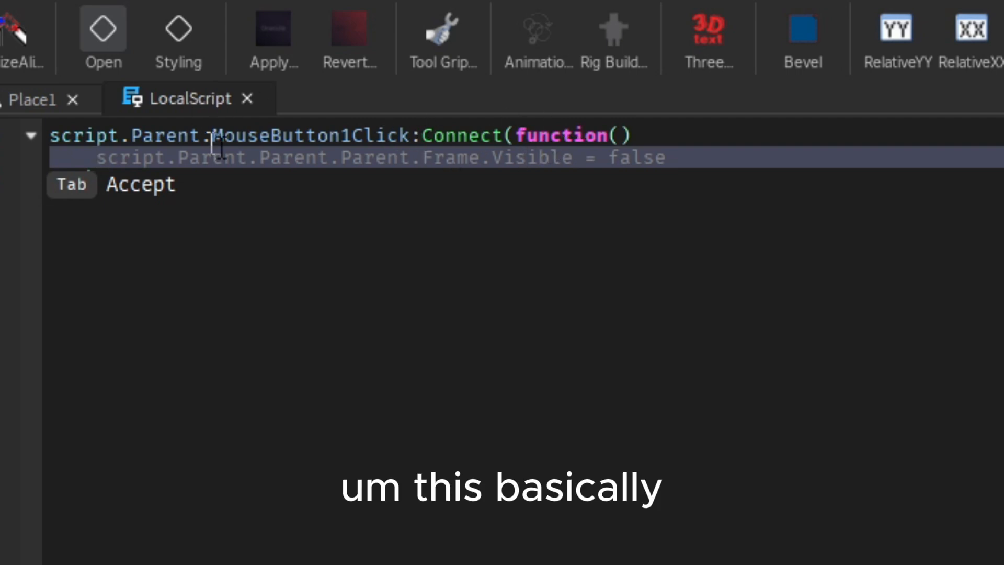
pyautogui.write('script.')
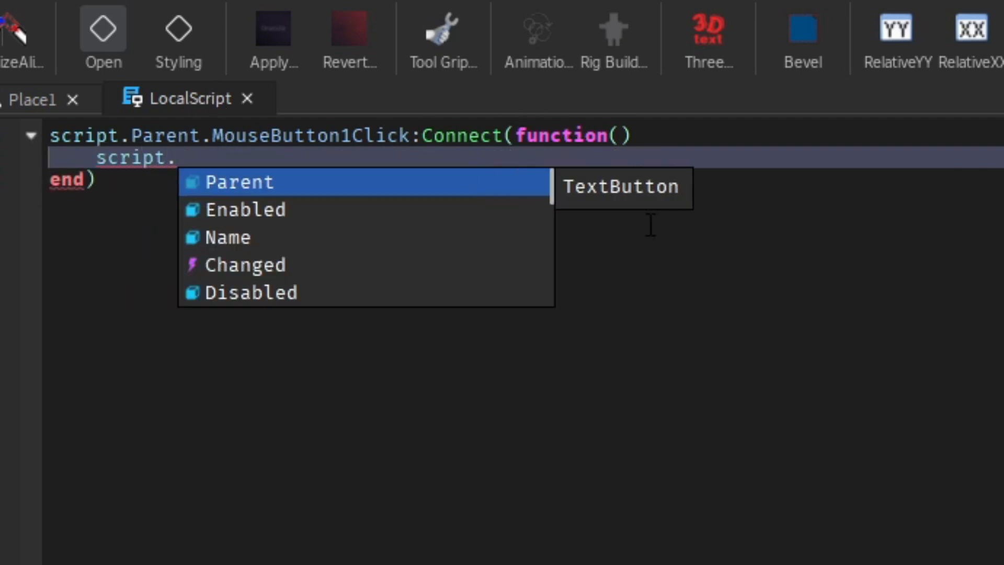
pyautogui.press('Tab')
pyautogui.write('.')
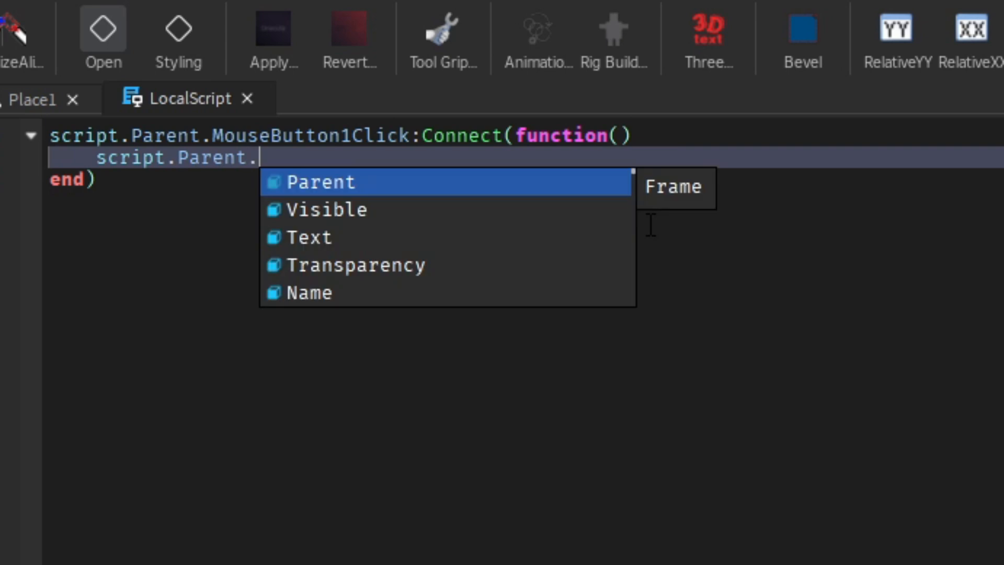
pyautogui.press('BackSpace')
pyautogui.press('BackSpace')
pyautogui.press('BackSpace')
pyautogui.press('BackSpace')
pyautogui.press('BackSpace')
pyautogui.press('BackSpace')
pyautogui.press('BackSpace')
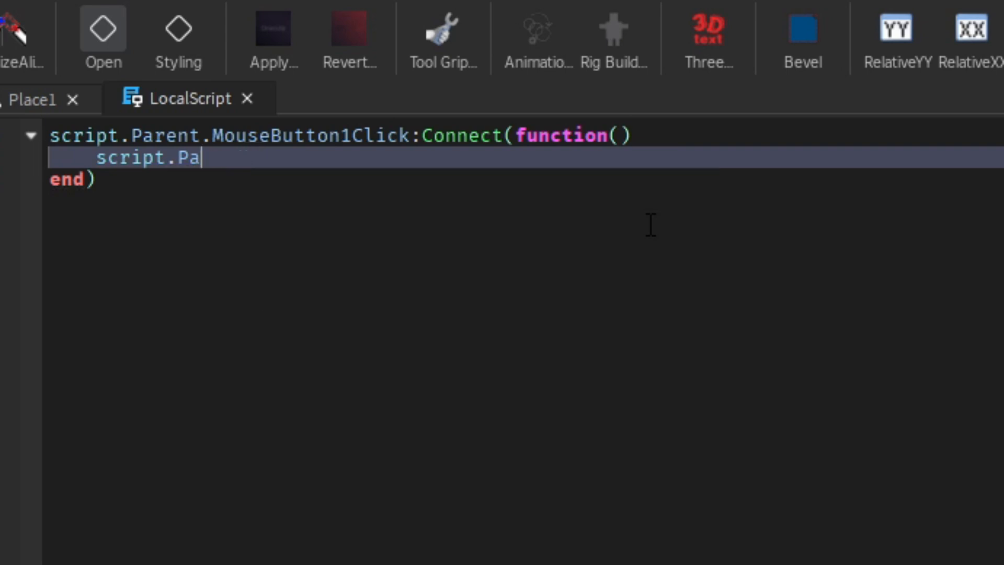
pyautogui.press('BackSpace')
pyautogui.press('BackSpace')
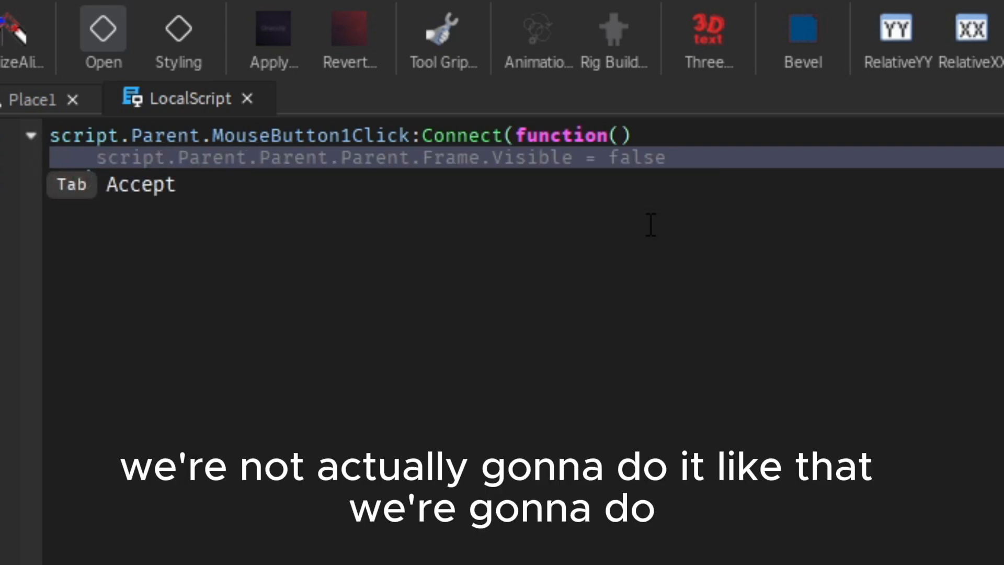
# In the click handler body, write a reference to game.Players.LocalPlayer.PlayerGui.Start.
pyautogui.write('Ga')
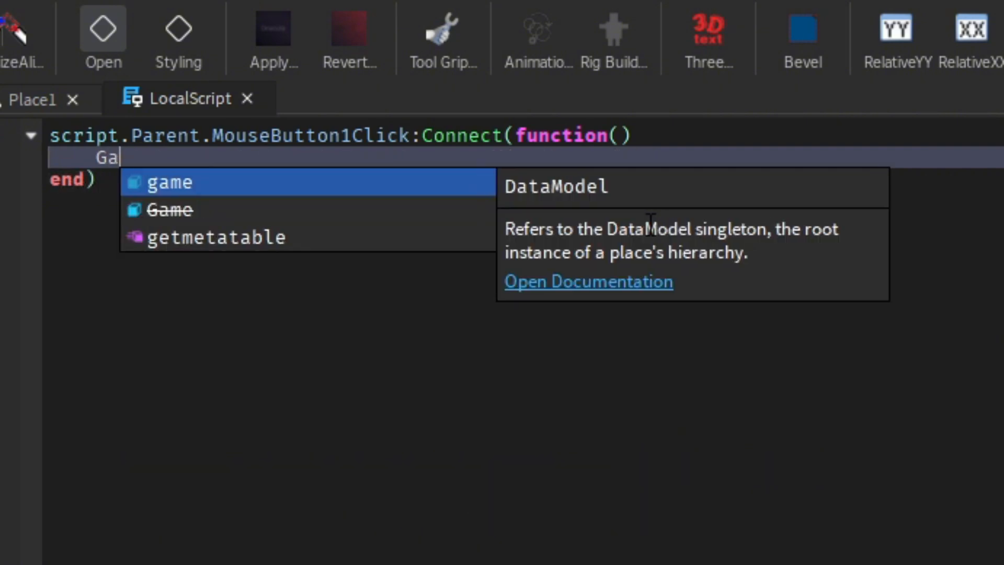
pyautogui.press('BackSpace')
pyautogui.press('BackSpace')
pyautogui.write('game.Players.LocalPlayer')
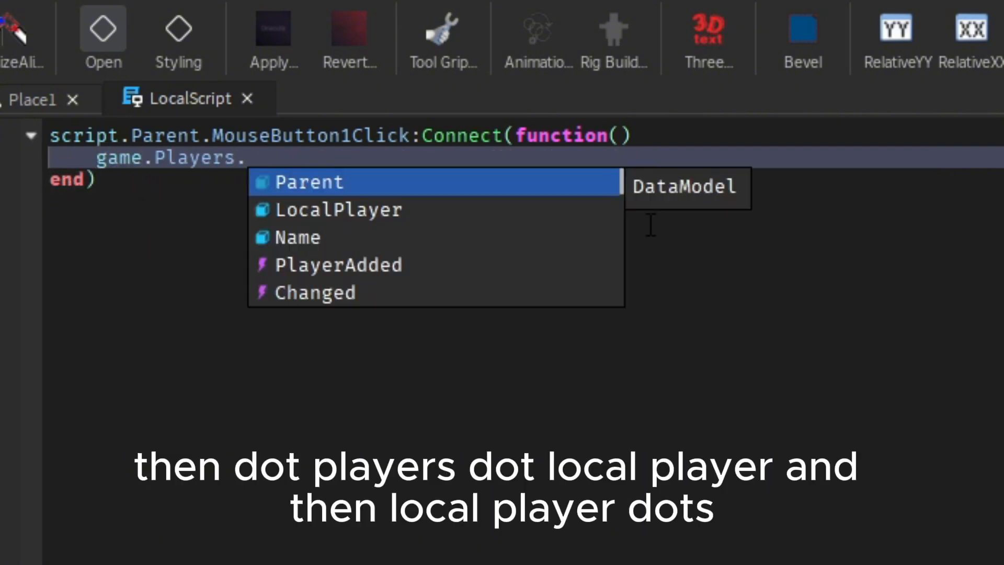
pyautogui.write('.')
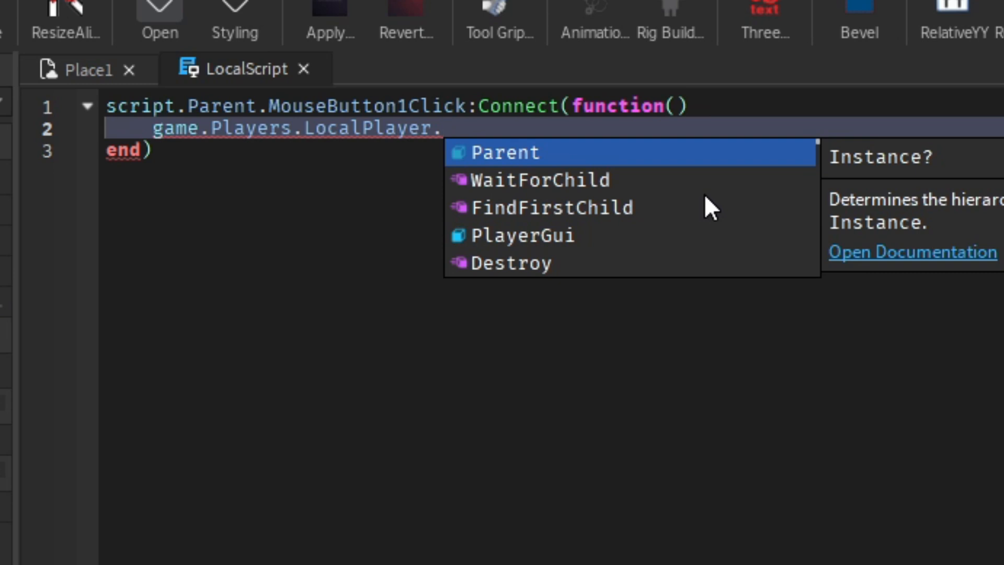
pyautogui.write('Sta')
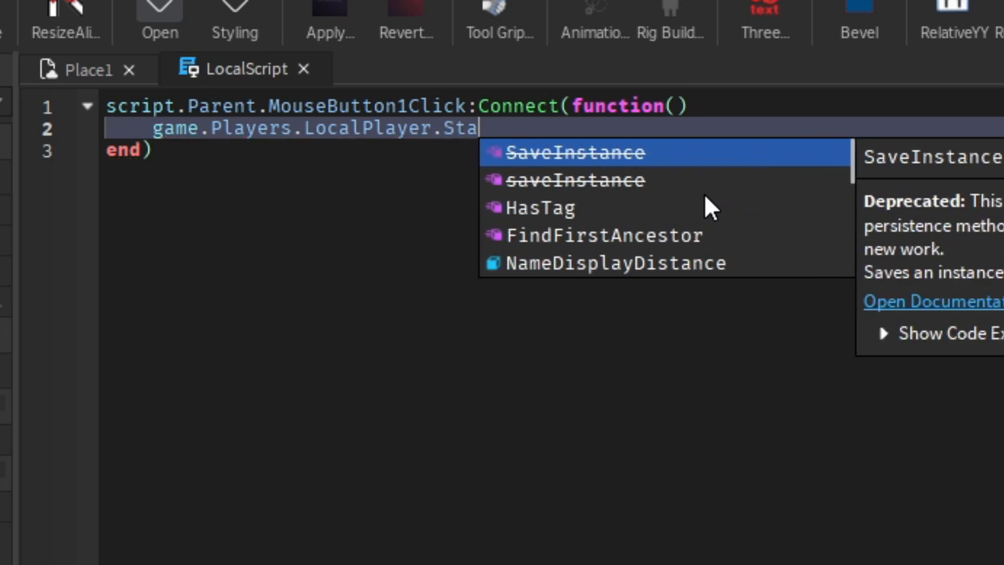
pyautogui.press('BackSpace')
pyautogui.press('BackSpace')
pyautogui.press('BackSpace')
pyautogui.write('Pla')
pyautogui.press('Tab')
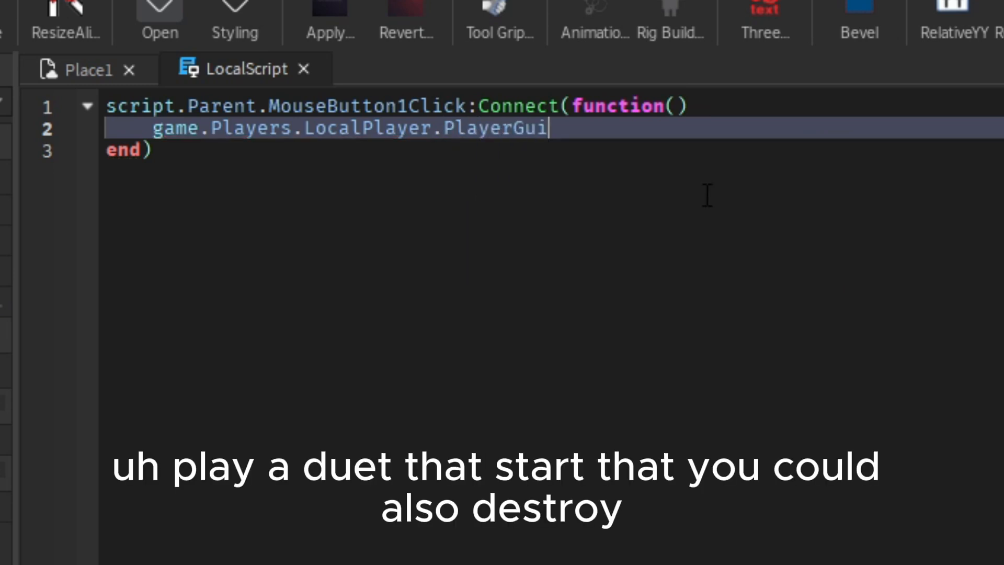
pyautogui.write('.Star')
pyautogui.press('Tab')
pyautogui.write('.')
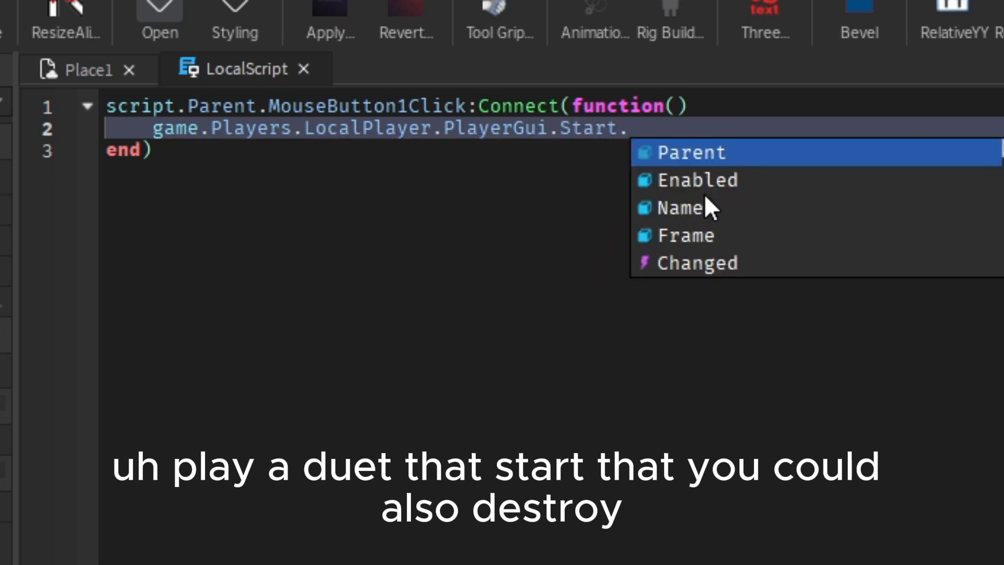
pyautogui.write('D')
# Complete the handler line so it sets game.Players.LocalPlayer.PlayerGui.Start.Enabled = false.
pyautogui.press('BackSpace')
pyautogui.press('BackSpace')
pyautogui.write('L')
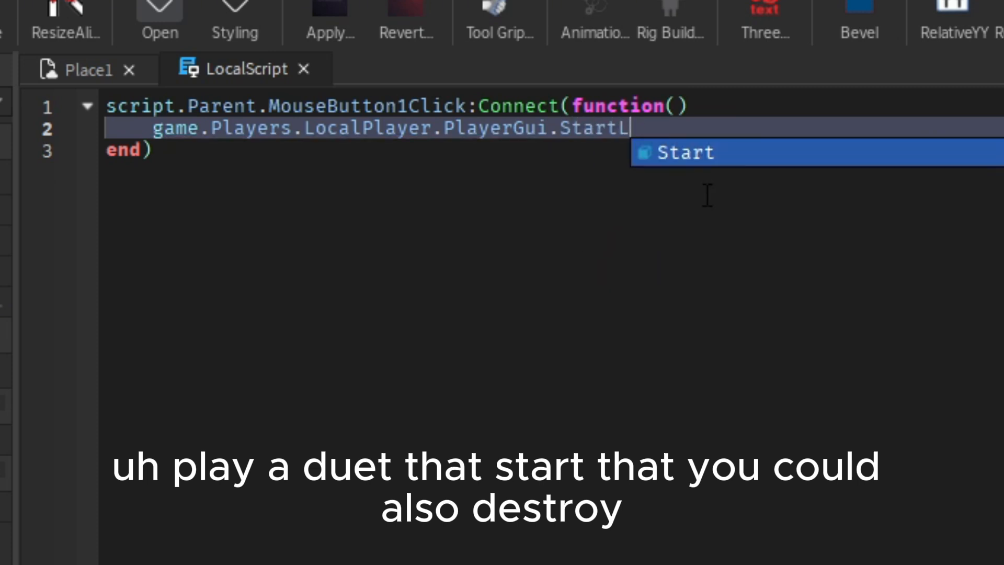
pyautogui.press('BackSpace')
pyautogui.write(':Destroy()')
pyautogui.press('BackSpace')
pyautogui.press('BackSpace')
pyautogui.write('.')
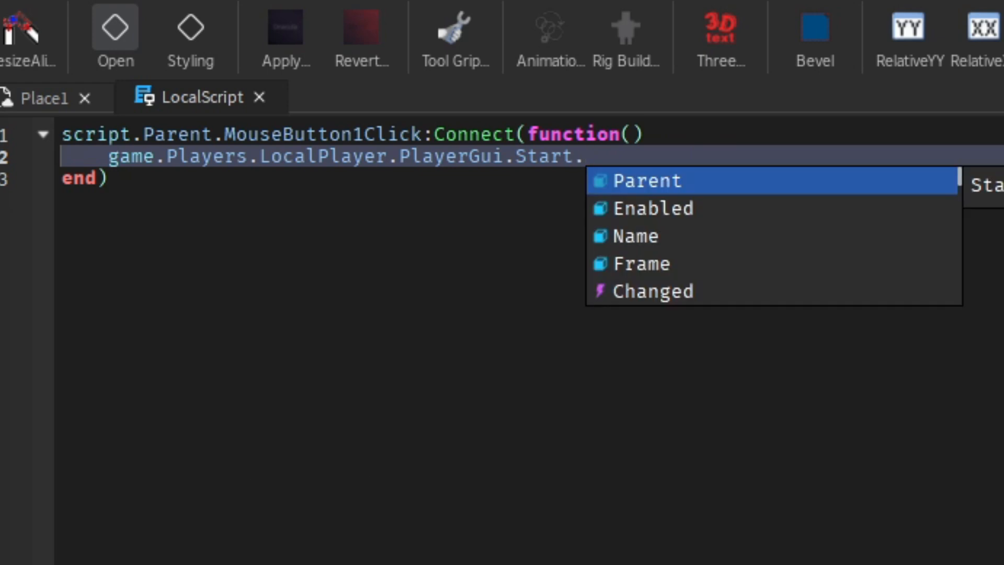
pyautogui.press('Down')
pyautogui.press('Tab')
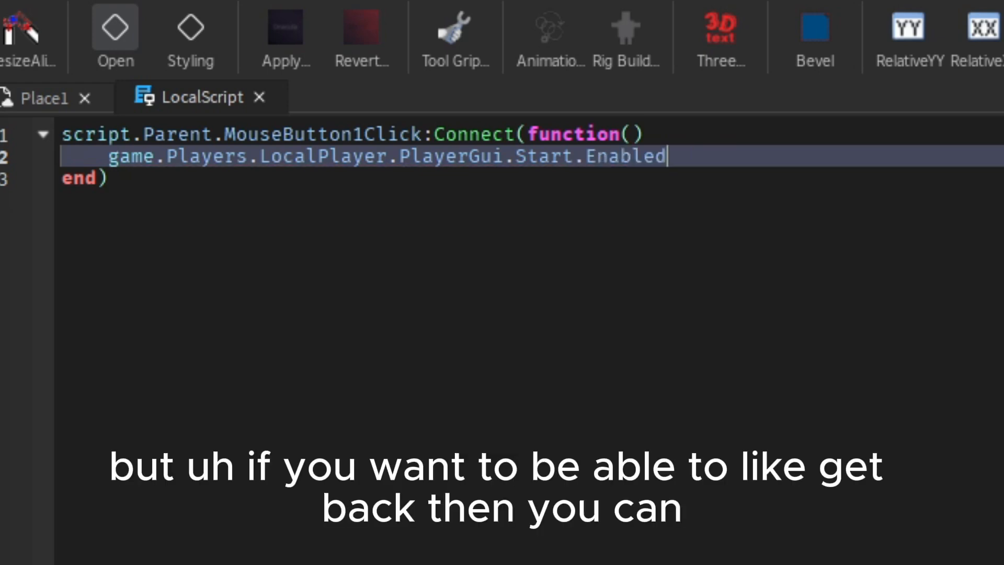
pyautogui.write(':')
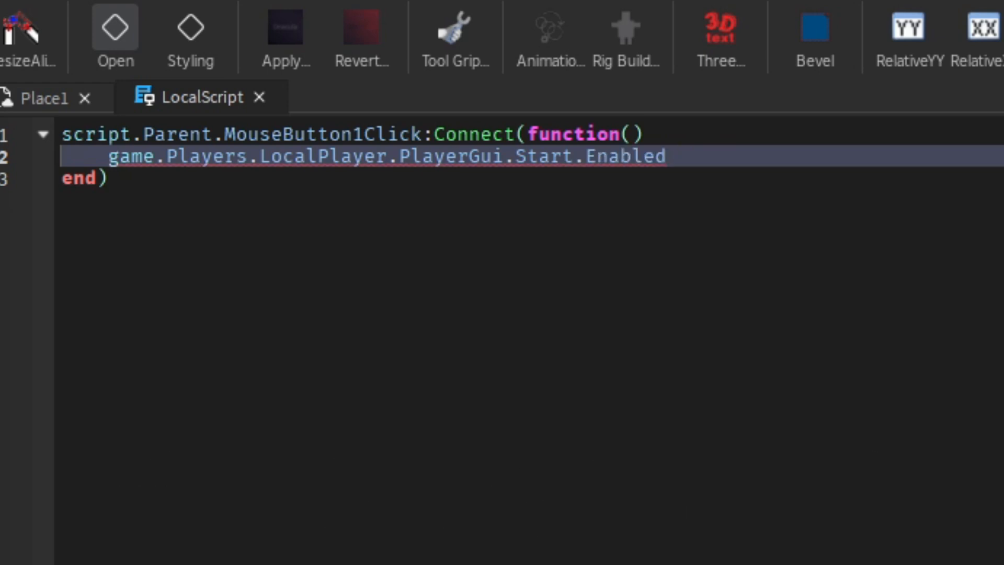
pyautogui.write(' = false')
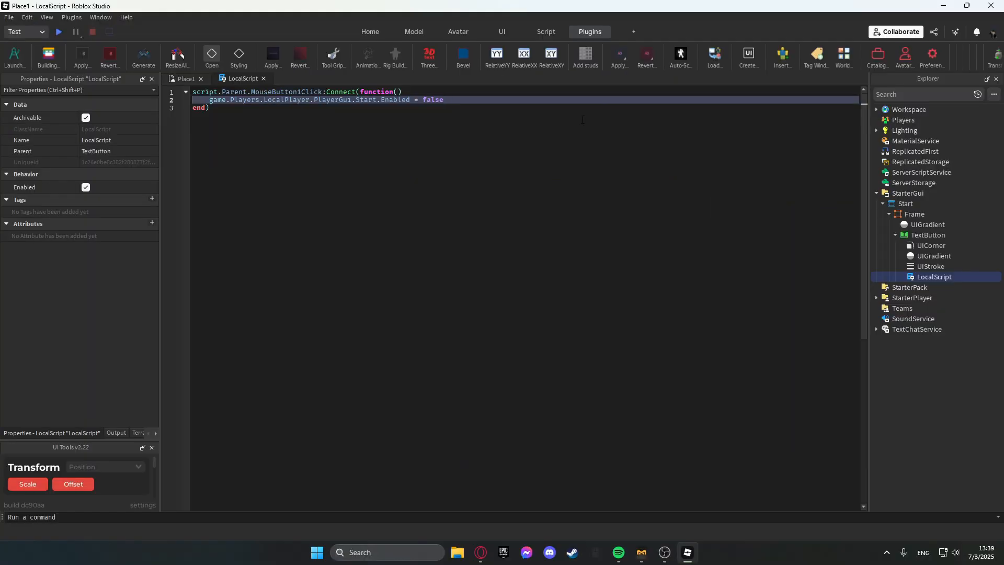
pyautogui.press('Return')
# Insert a new ScreenGui into StarterGui and rename it Back.
pyautogui.click(181, 79)
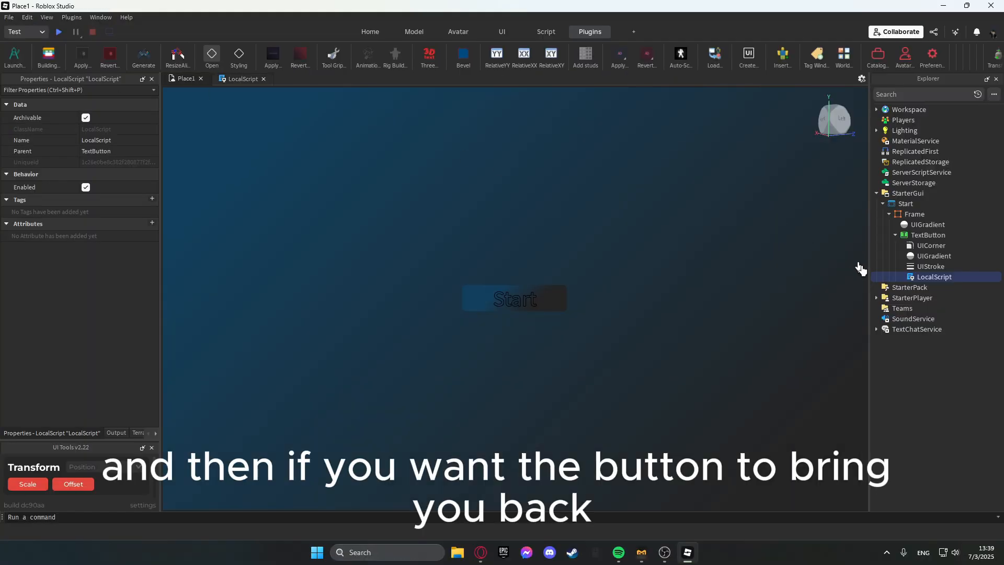
pyautogui.click(910, 206)
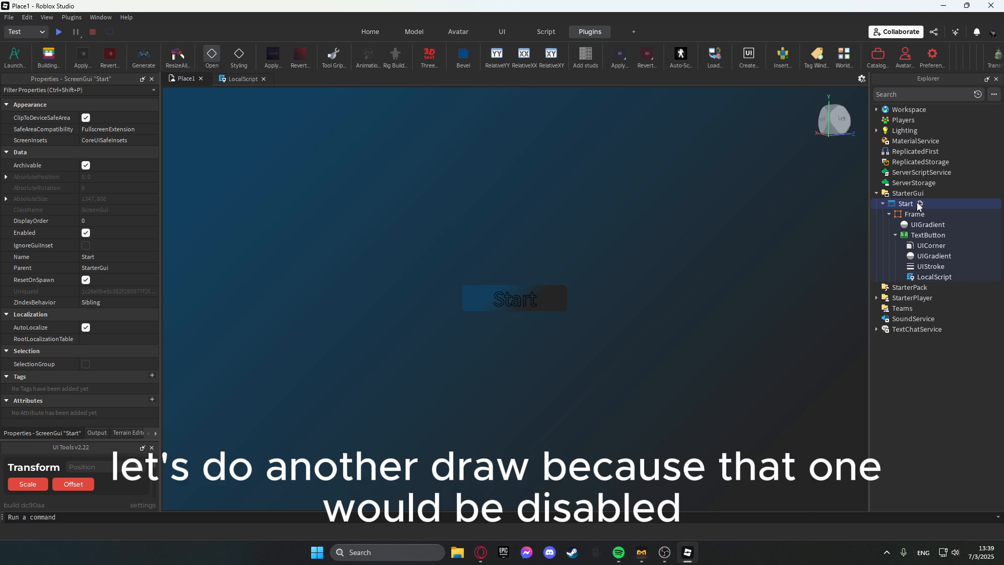
pyautogui.click(930, 193)
pyautogui.click(879, 233)
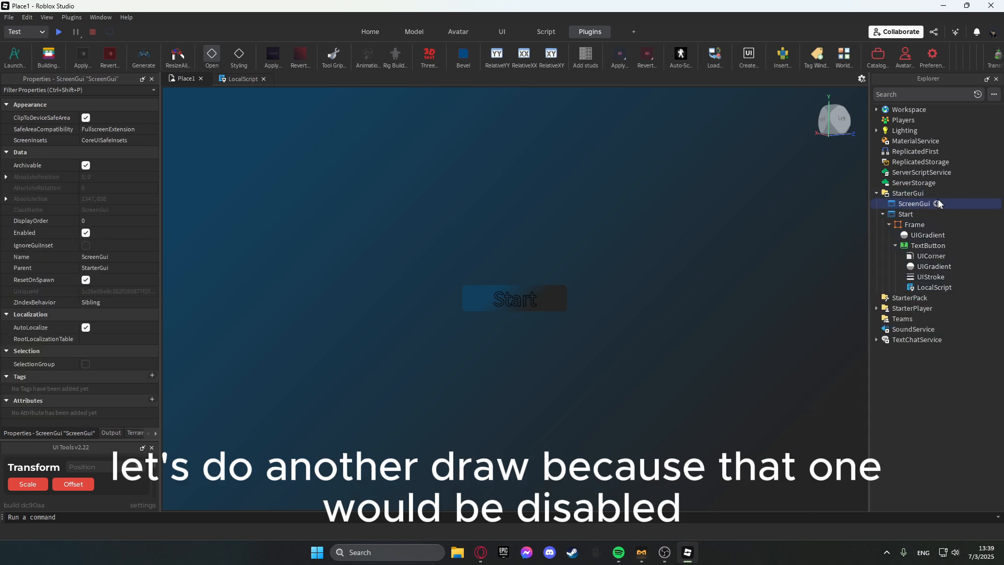
pyautogui.click(937, 204)
pyautogui.click(949, 246)
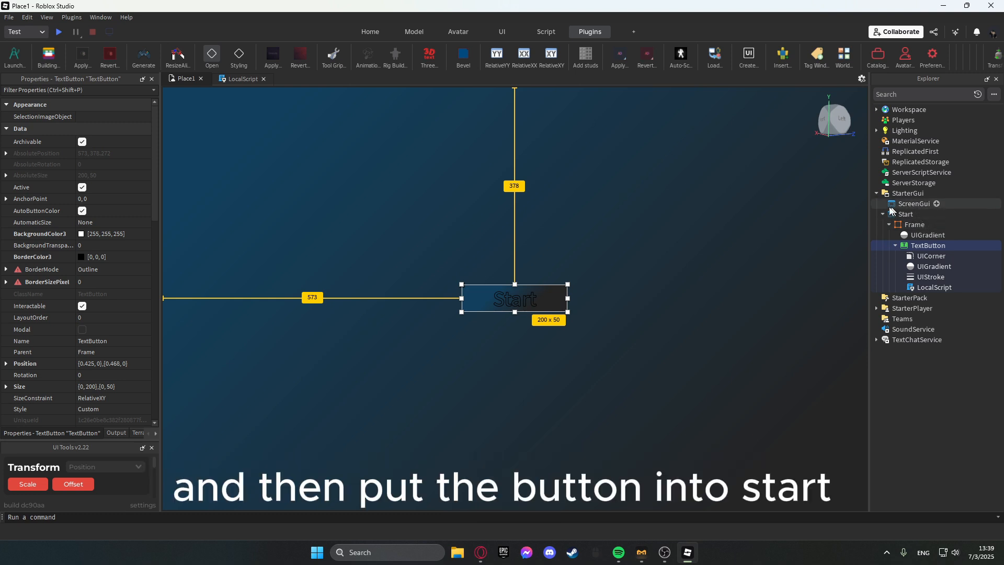
pyautogui.doubleClick(917, 204)
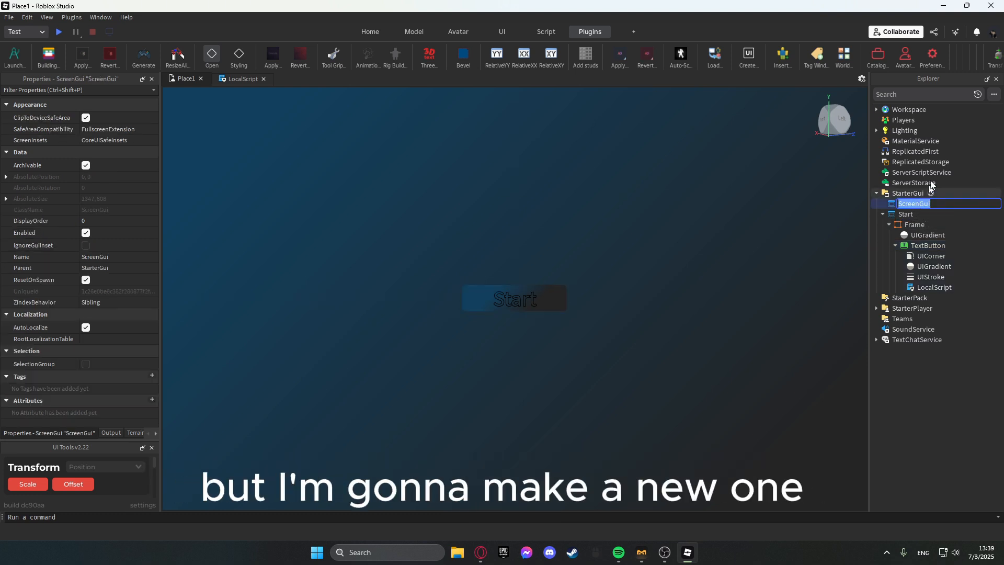
pyautogui.write('Back')
pyautogui.press('Return')
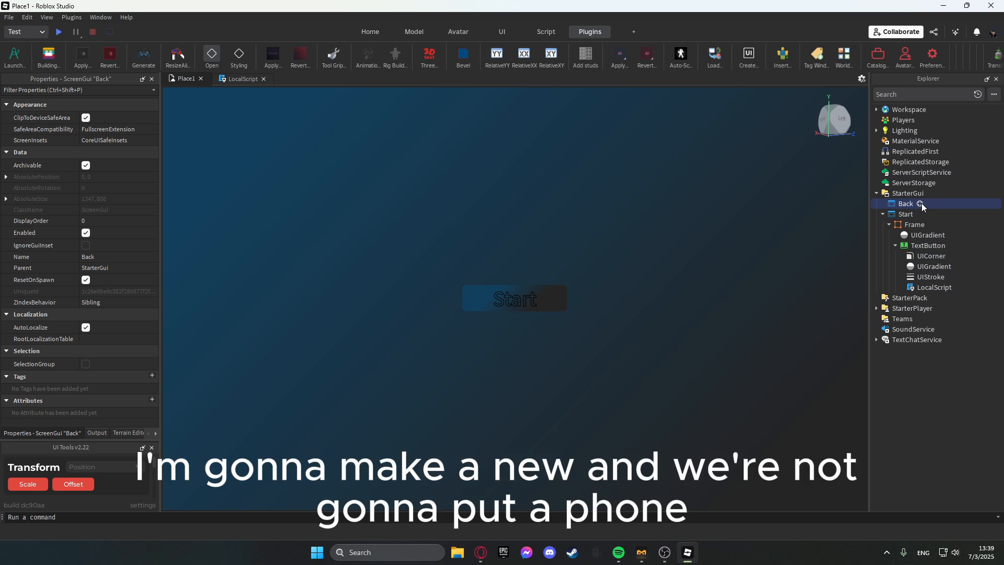
pyautogui.click(919, 204)
pyautogui.click(836, 242)
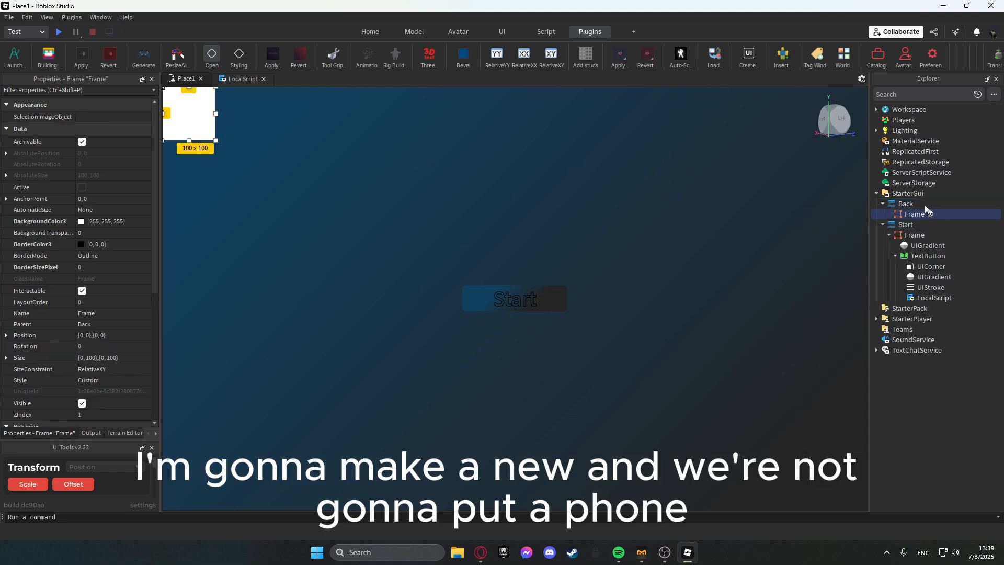
pyautogui.press('Delete')
# Add a TextButton to the Back ScreenGui and set its text to Back.
pyautogui.click(925, 204)
pyautogui.click(834, 261)
pyautogui.doubleClick(232, 104)
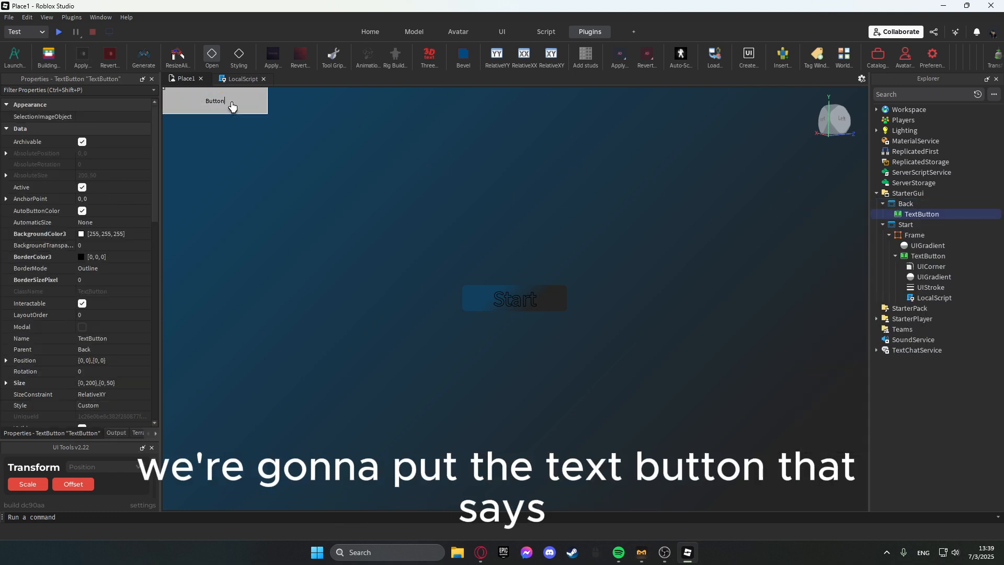
pyautogui.write('Back')
pyautogui.press('Return')
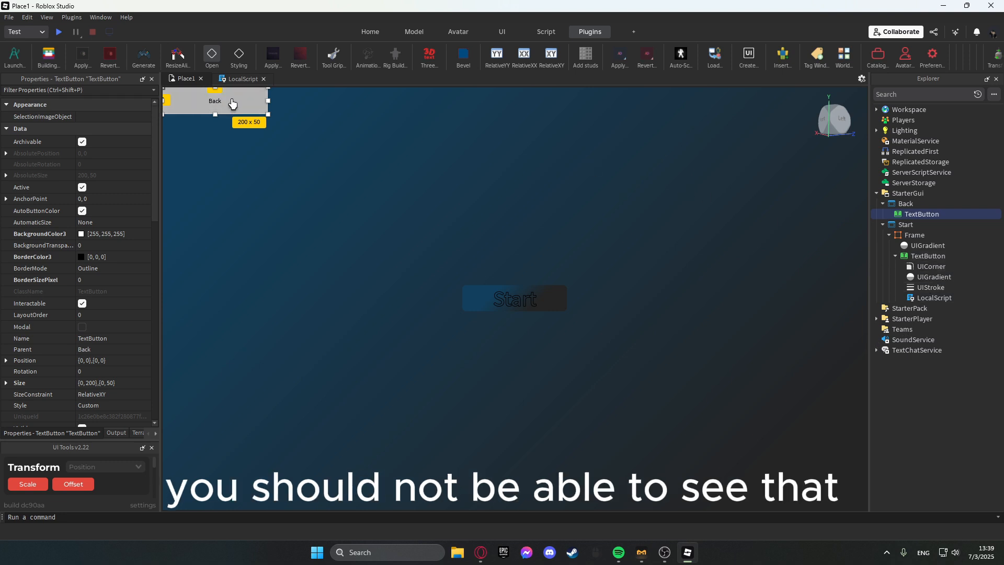
# Duplicate the handler line in the Start button's script and change the copy to PlayerGui.Back.Enabled = true.
pyautogui.click(239, 79)
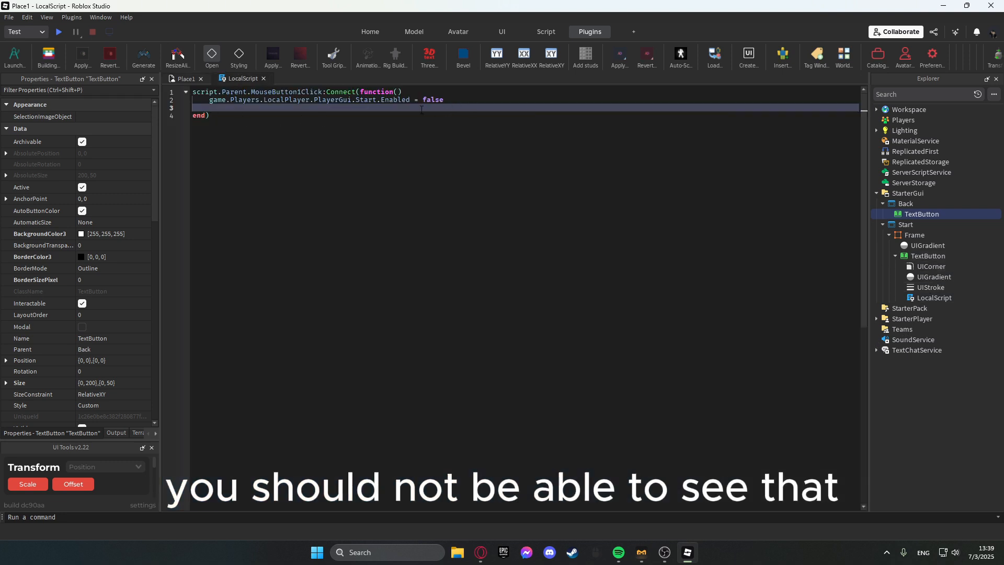
pyautogui.tripleClick(238, 101)
pyautogui.hotkey('ctrl', 'c')
pyautogui.press('Down')
pyautogui.hotkey('ctrl', 'v')
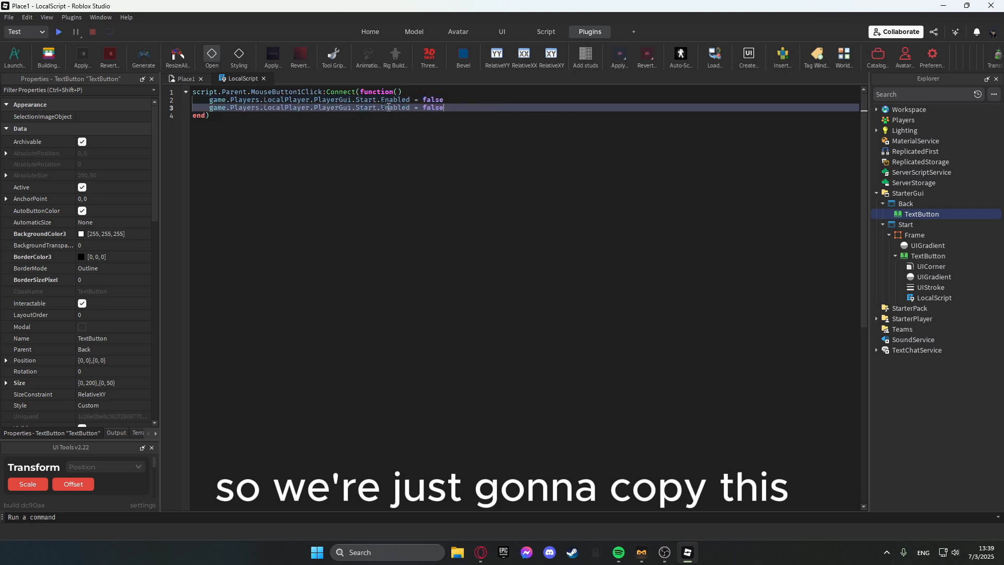
pyautogui.doubleClick(366, 108)
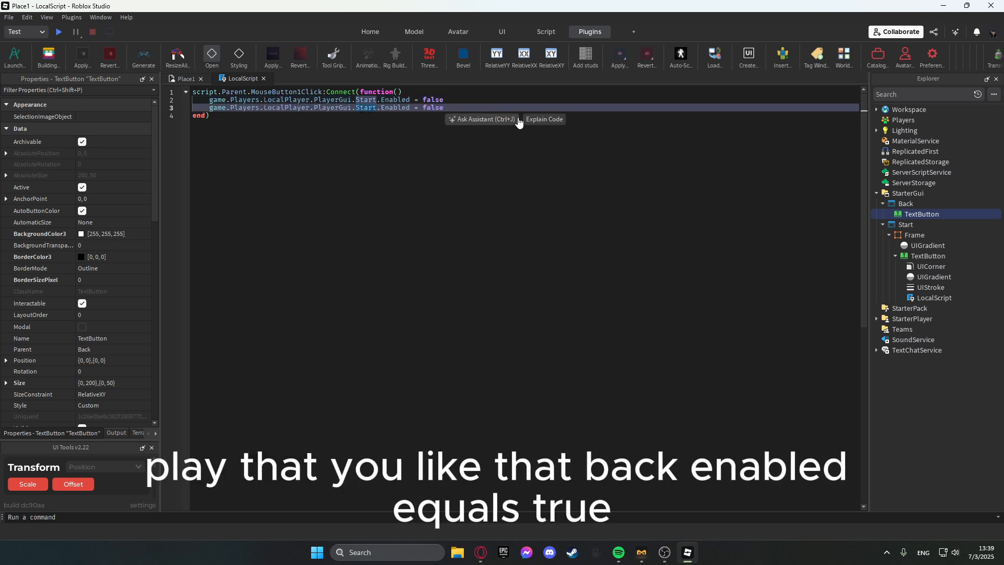
pyautogui.write('Back')
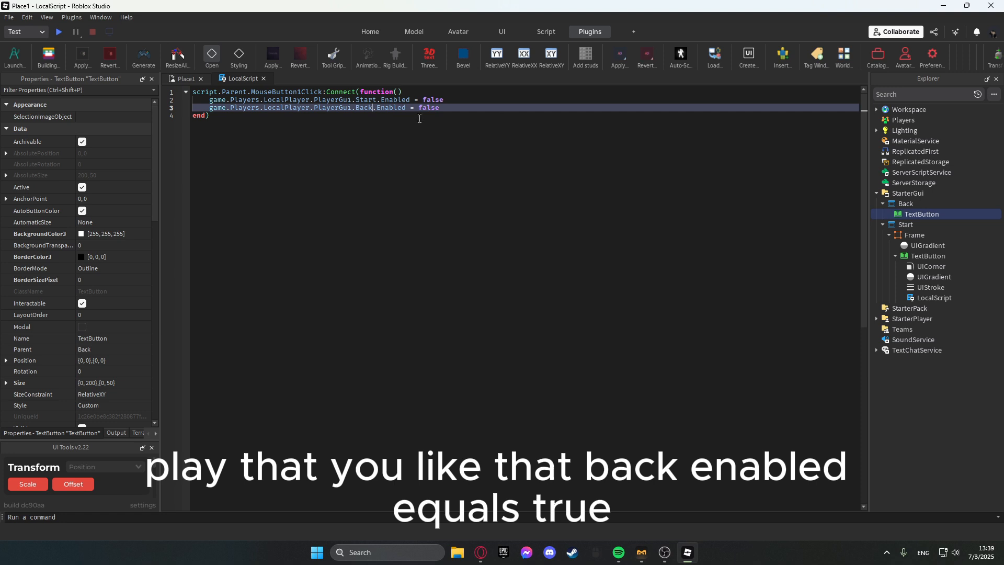
pyautogui.write('true')
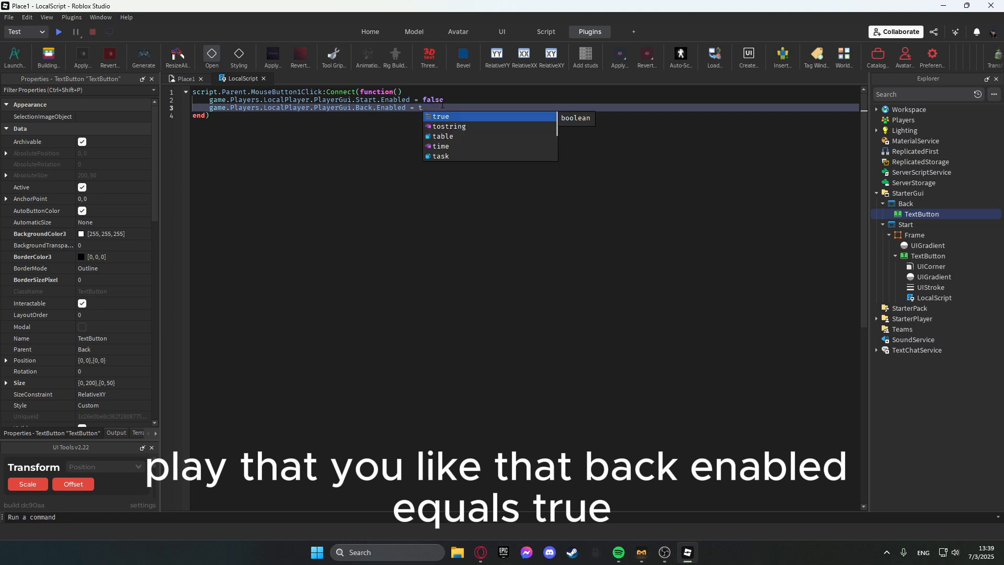
# Disable the Back ScreenGui by turning off its Enabled property.
pyautogui.click(185, 78)
pyautogui.click(906, 203)
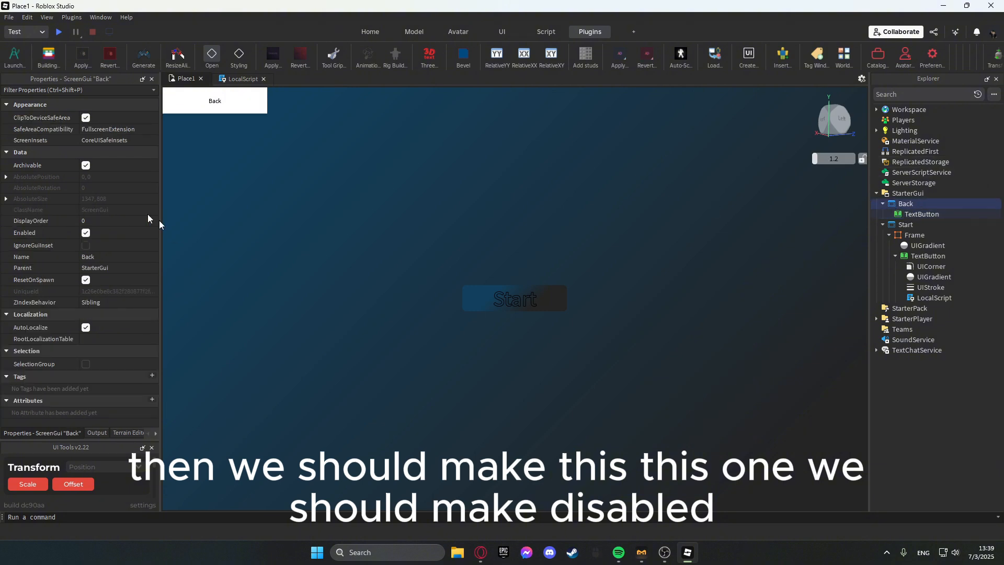
pyautogui.click(86, 233)
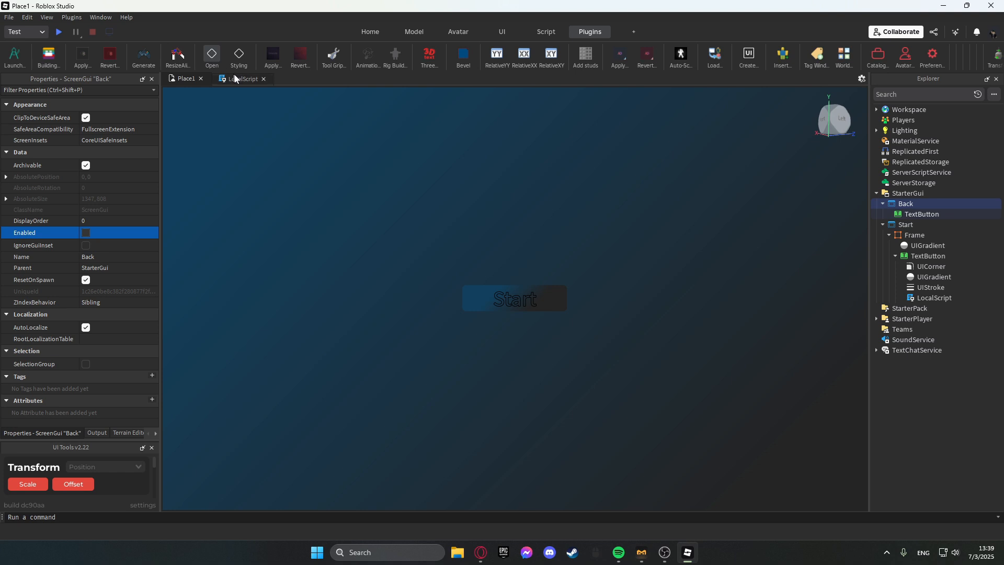
# Playtest the game, click the Start button, and stop the test.
pyautogui.press('F5')
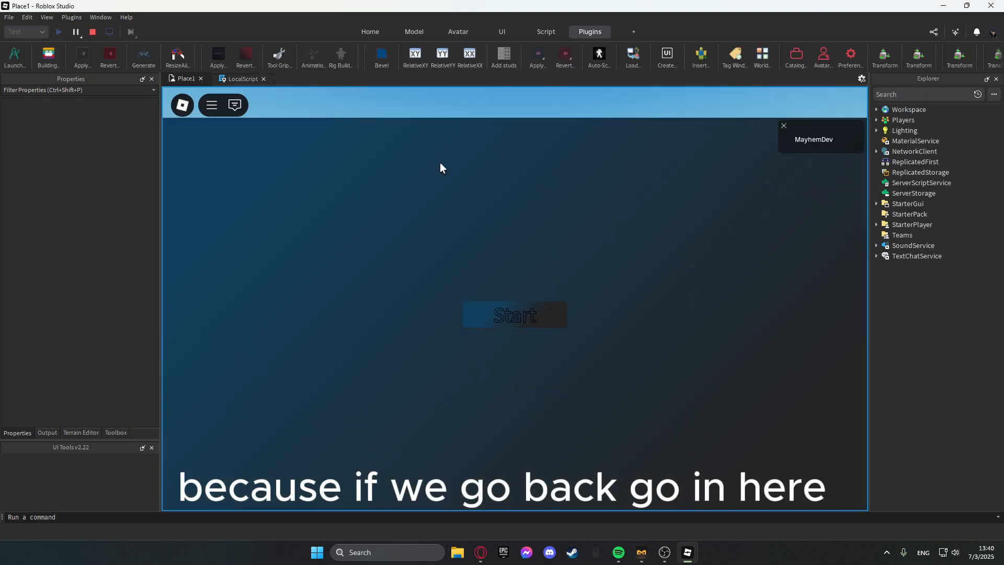
pyautogui.click(526, 322)
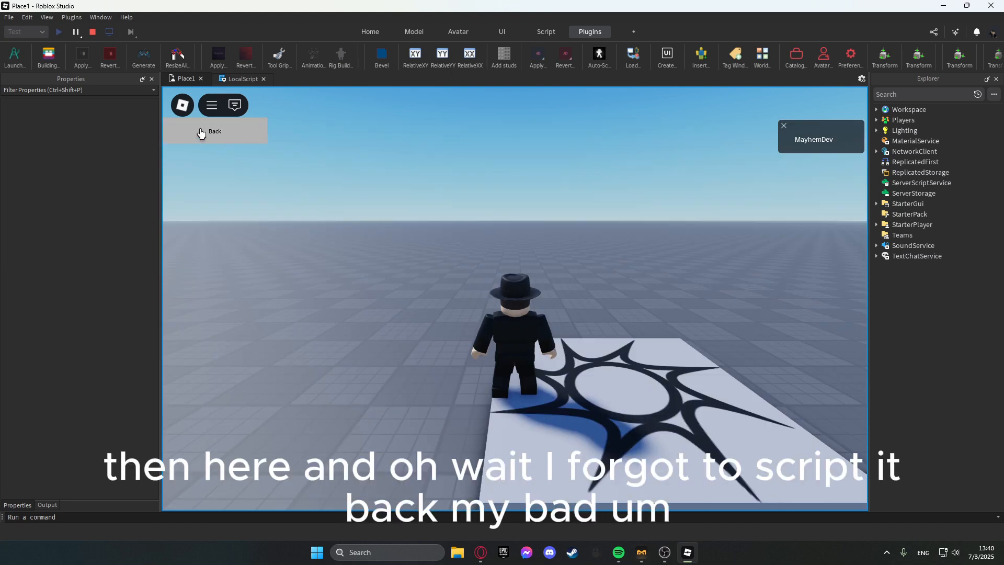
pyautogui.click(93, 34)
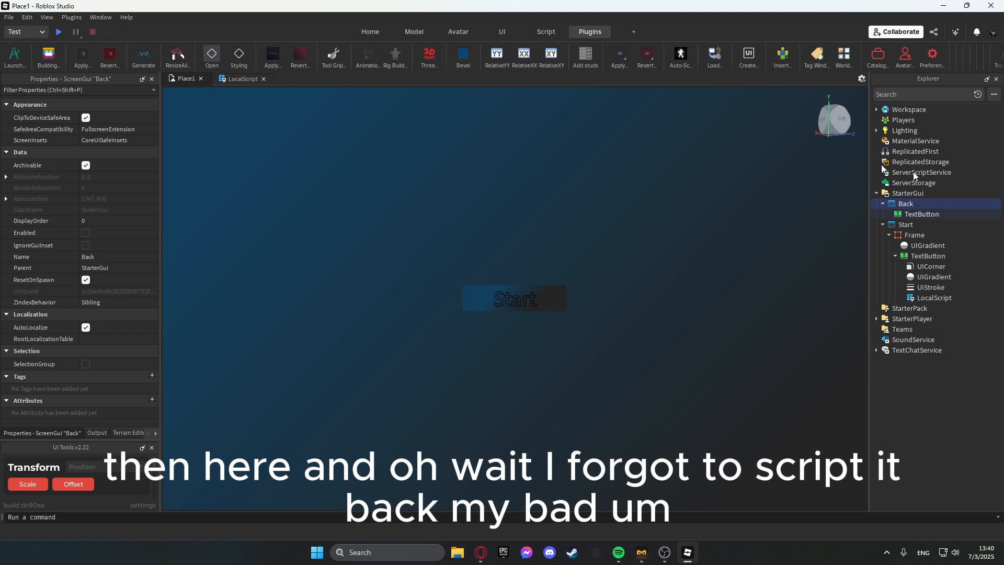
# Copy the Start button's LocalScript and move the copy into the Back ScreenGui's TextButton.
pyautogui.click(934, 298)
pyautogui.hotkey('ctrl', 'c')
pyautogui.hotkey('ctrl', 'v')
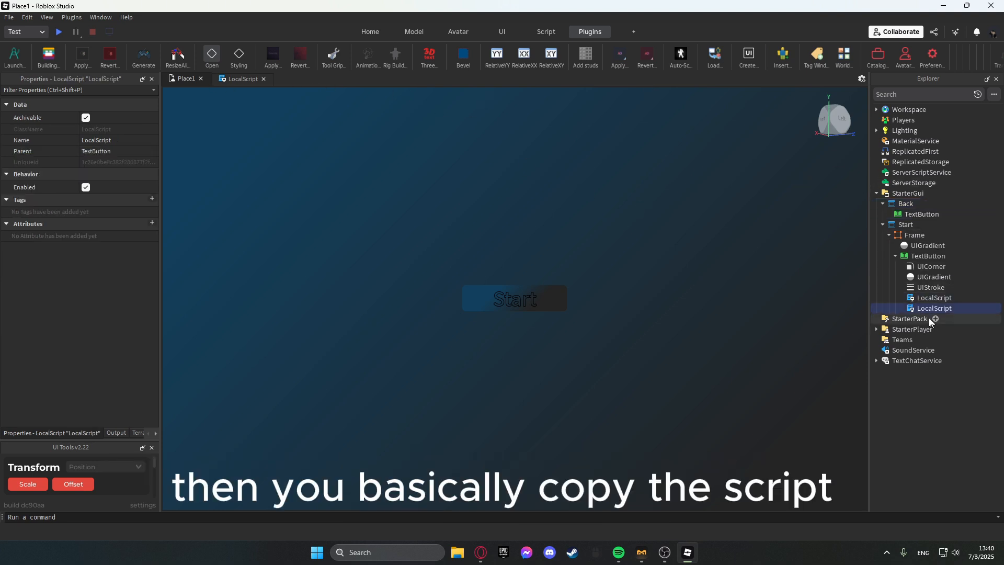
pyautogui.moveTo(929, 309); pyautogui.dragTo(911, 226)
# In the copied script, set Start.Enabled to true and Back.Enabled to false.
pyautogui.doubleClick(920, 224)
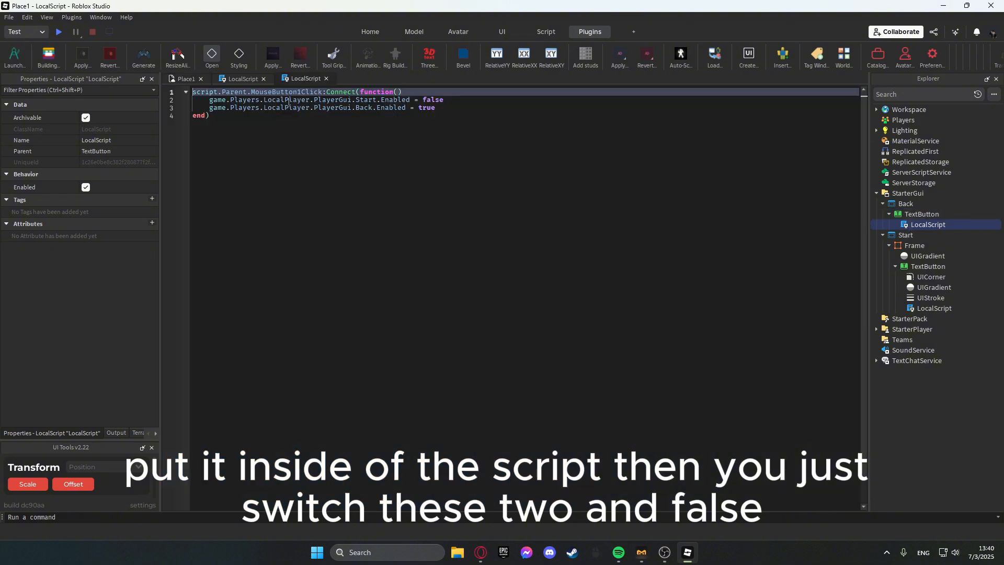
pyautogui.doubleClick(434, 99)
pyautogui.write('true')
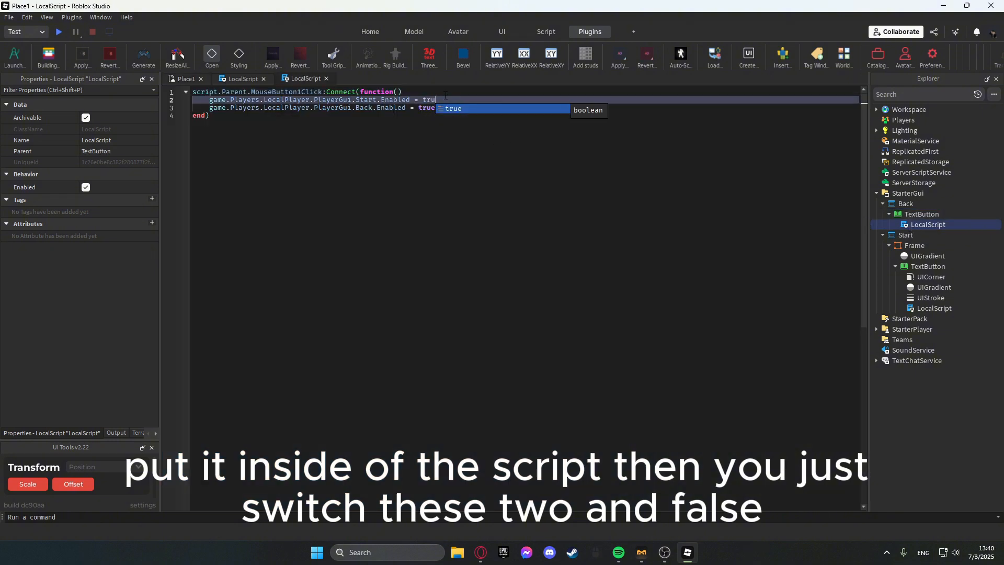
pyautogui.doubleClick(428, 108)
pyautogui.write('false')
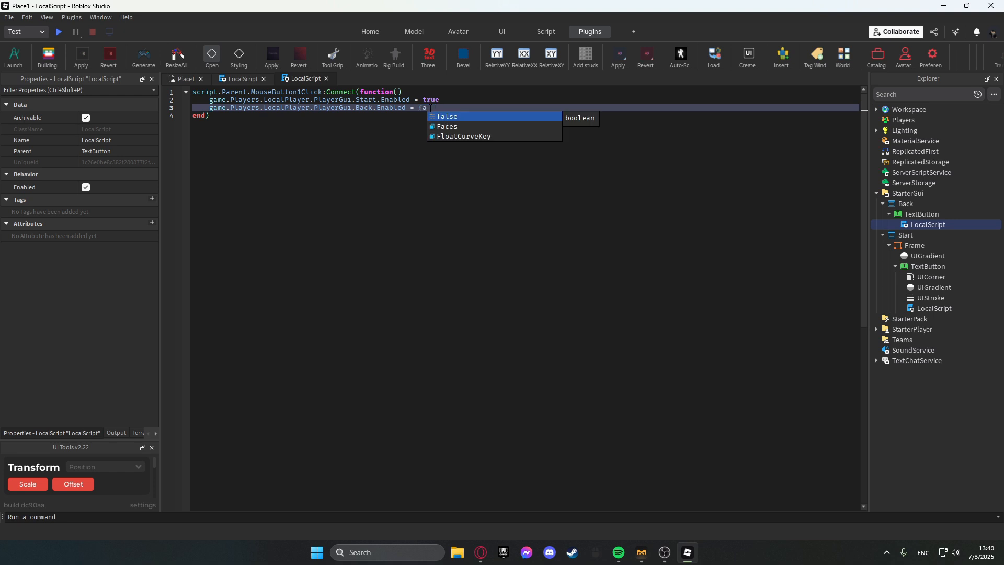
pyautogui.click(183, 79)
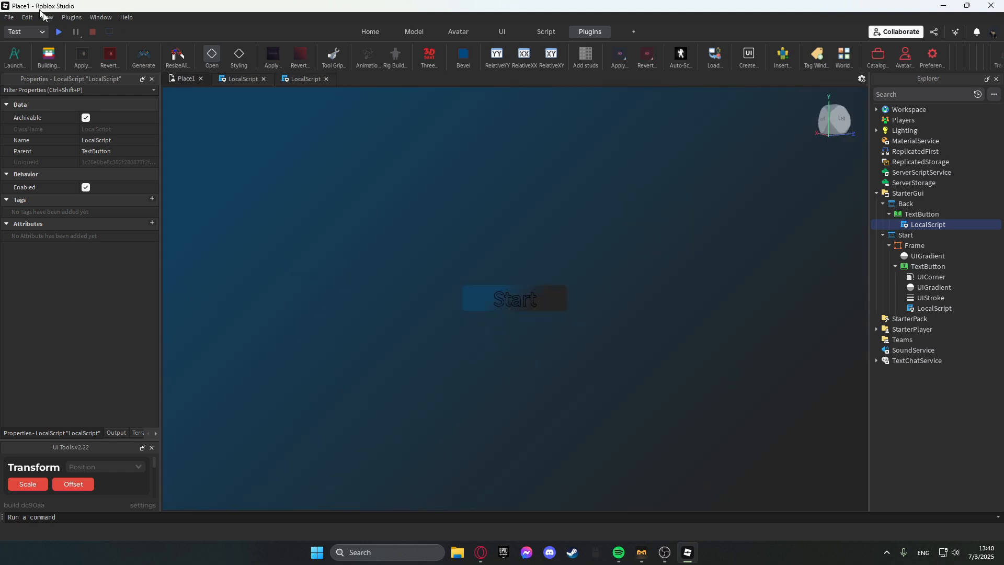
# Playtest the game, toggle between the Start and Back buttons twice, and stop the test.
pyautogui.click(59, 32)
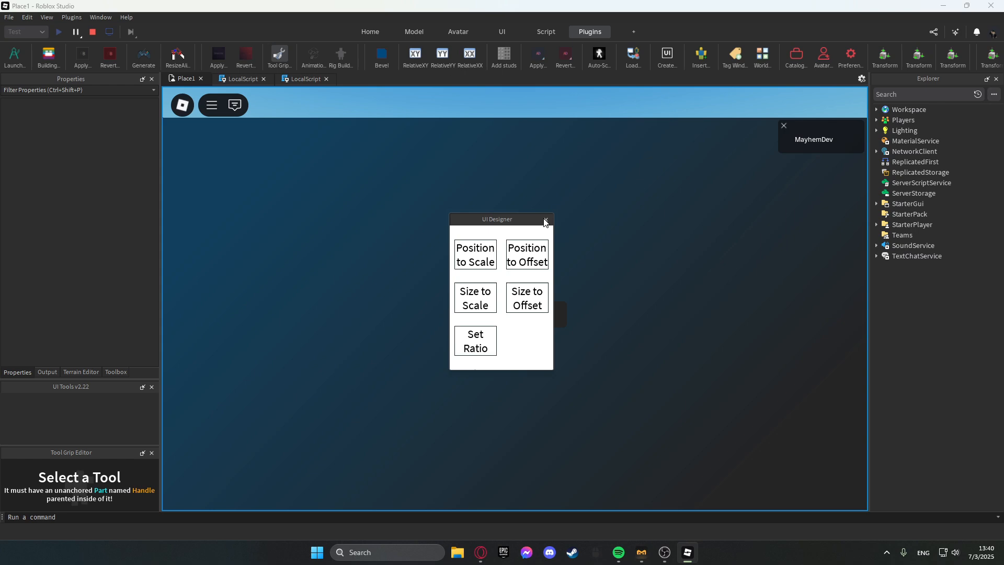
pyautogui.click(545, 220)
pyautogui.click(518, 313)
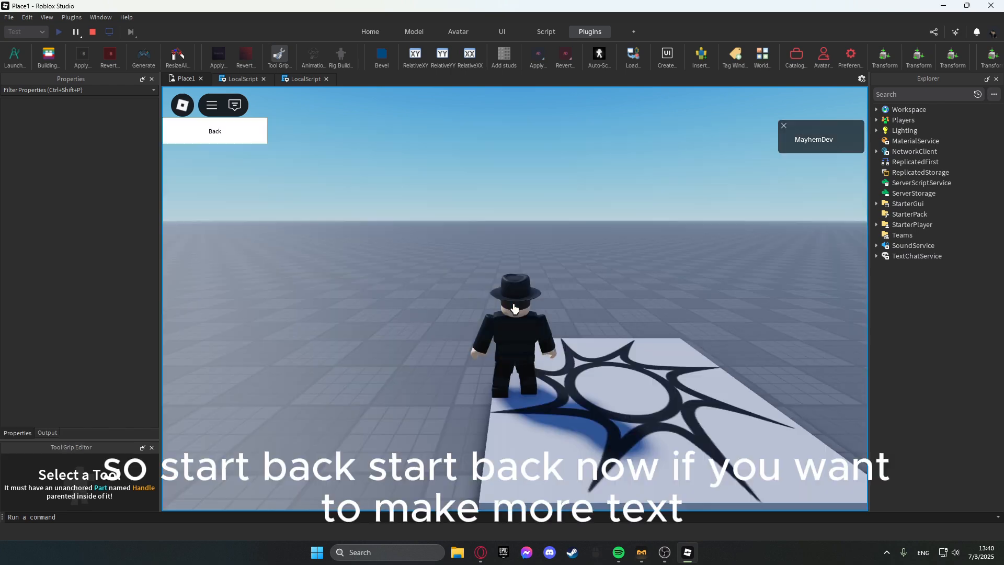
pyautogui.click(233, 135)
pyautogui.click(517, 315)
pyautogui.click(215, 131)
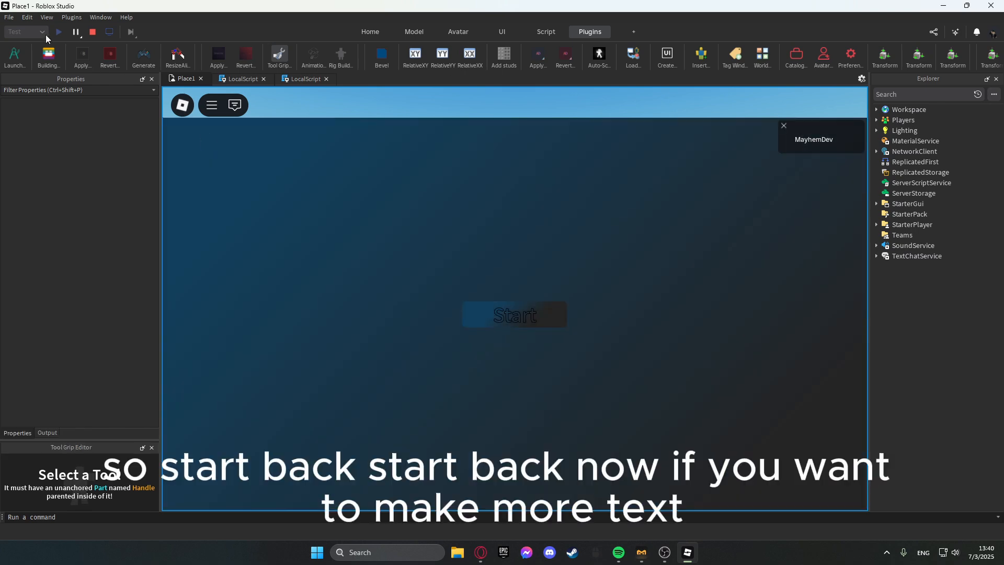
pyautogui.click(95, 32)
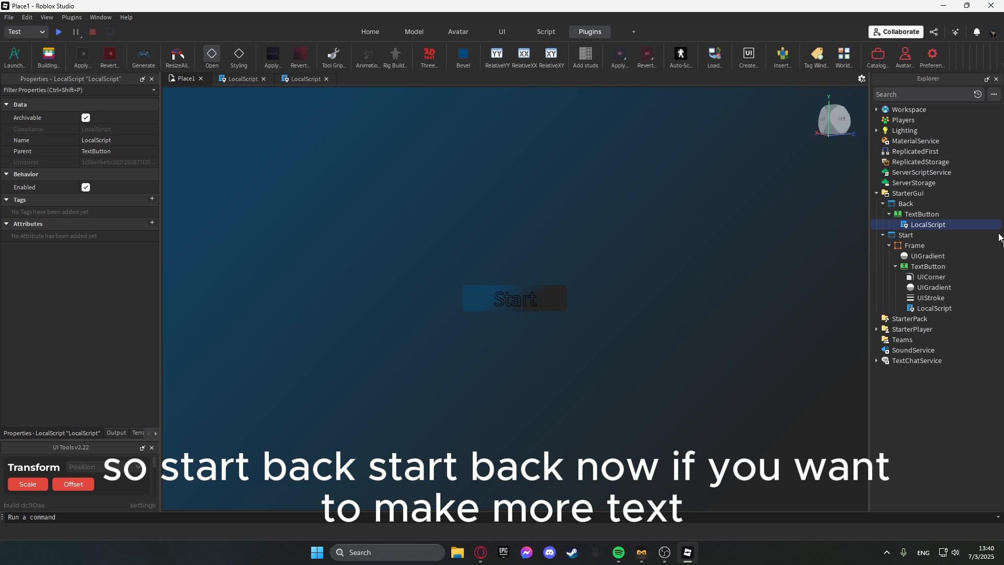
# Insert a TextLabel into the Start ScreenGui.
pyautogui.click(920, 235)
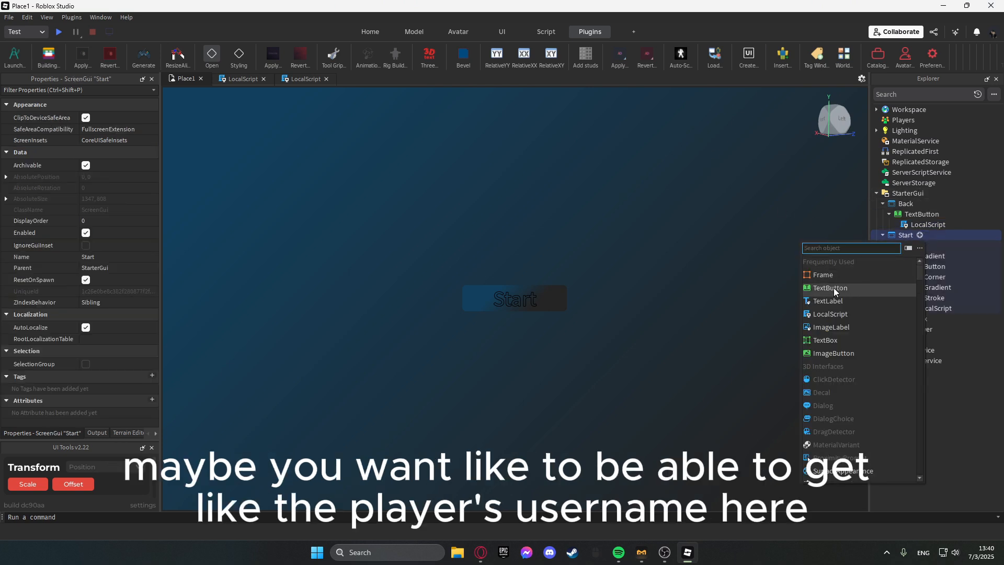
pyautogui.click(834, 301)
pyautogui.moveTo(249, 102); pyautogui.dragTo(548, 200)
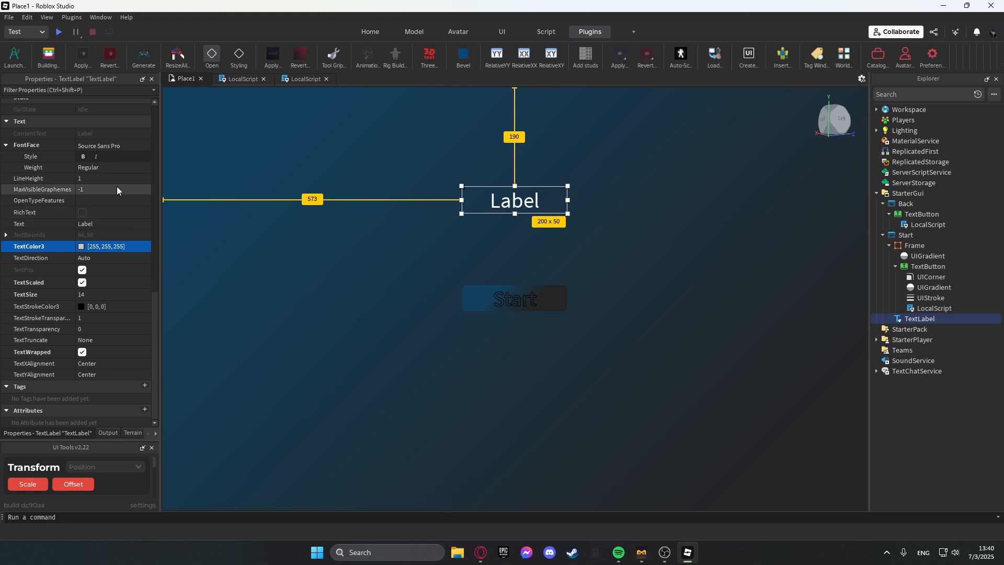
# Set the TextLabel's text to "Welcome, player" and widen the label to about 450 x 37.
pyautogui.click(102, 214)
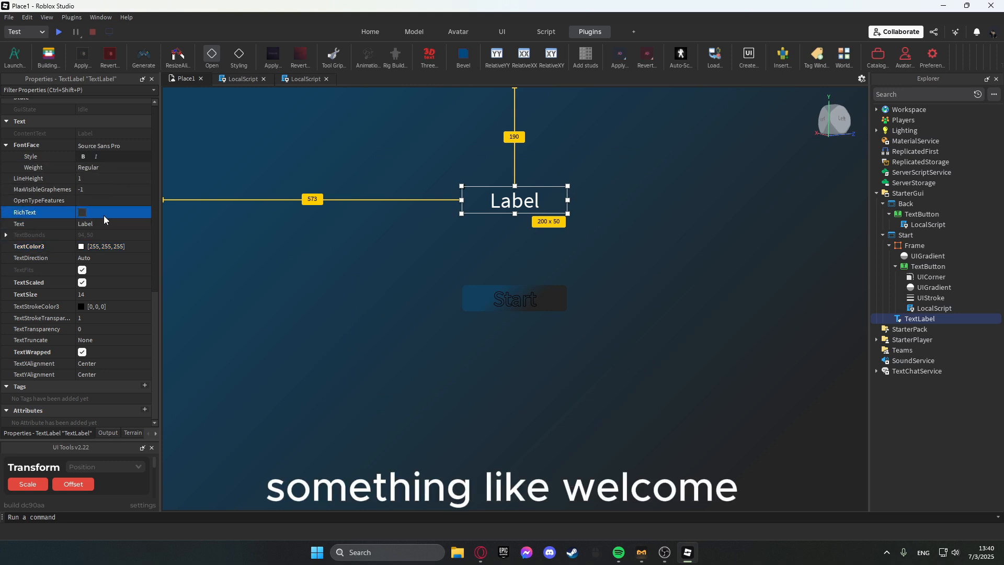
pyautogui.click(101, 223)
pyautogui.write('Welcome, ')
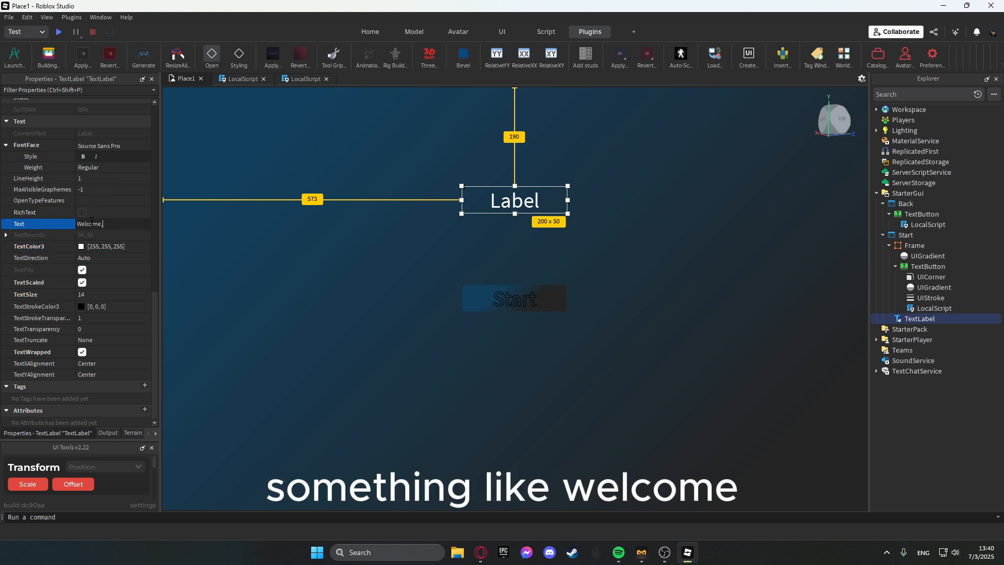
pyautogui.write('play')
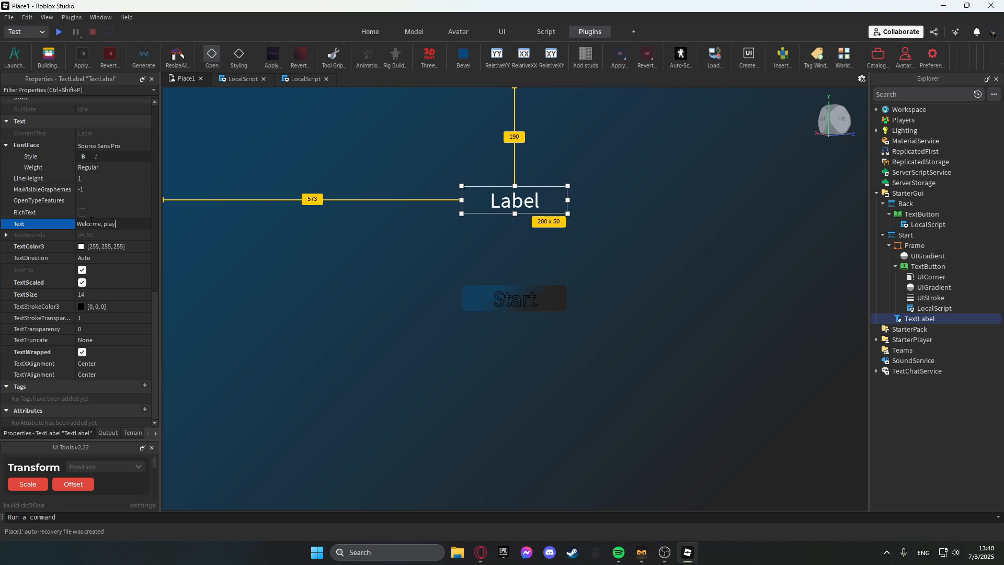
pyautogui.write('er')
pyautogui.press('Return')
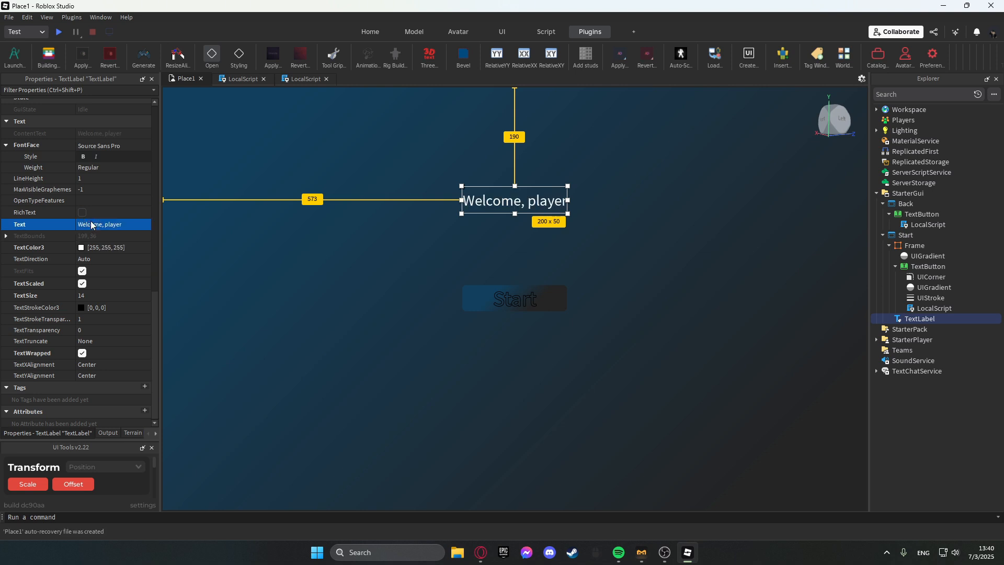
pyautogui.click(464, 216)
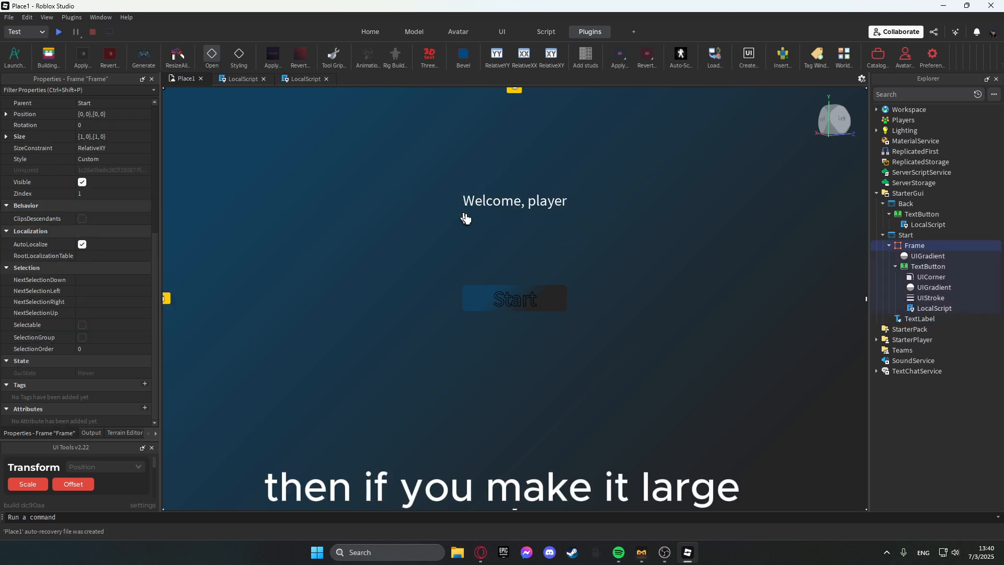
# Add a LocalScript to the TextLabel and replace its code with script.Parent.Text = "Welcome, ".
pyautogui.click(940, 318)
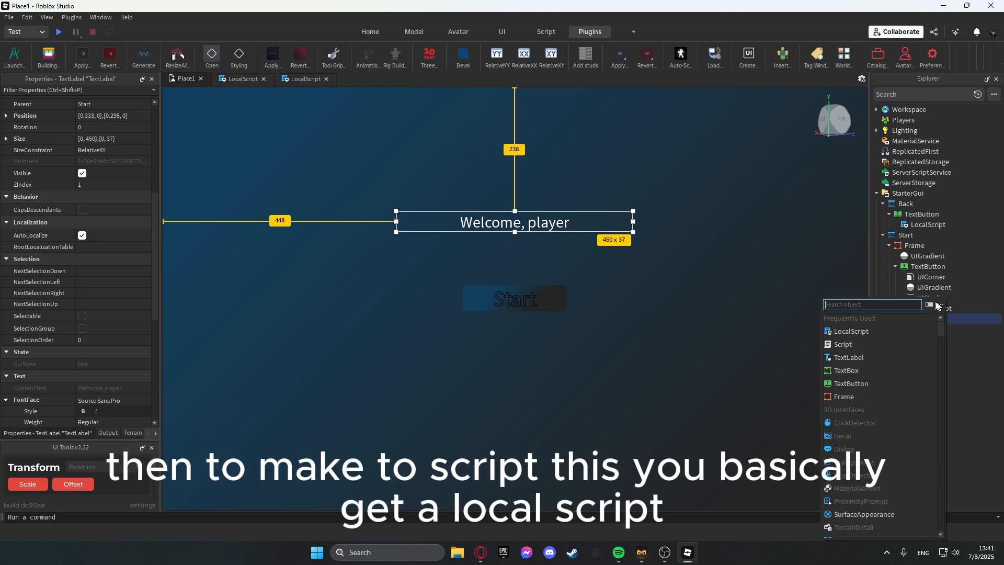
pyautogui.click(857, 334)
pyautogui.click(465, 169)
pyautogui.hotkey('ctrl', 'a')
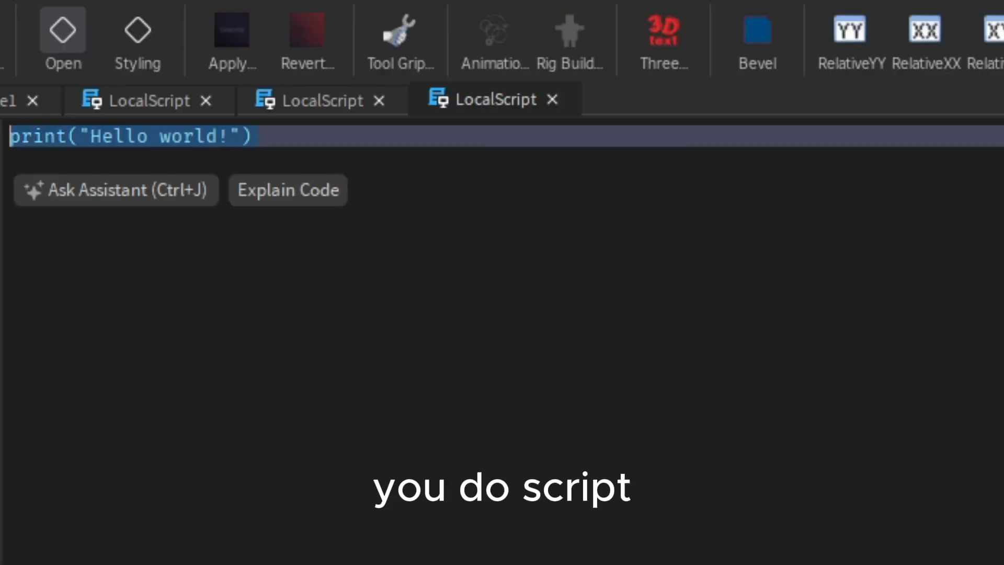
pyautogui.write('script.[')
pyautogui.press('BackSpace')
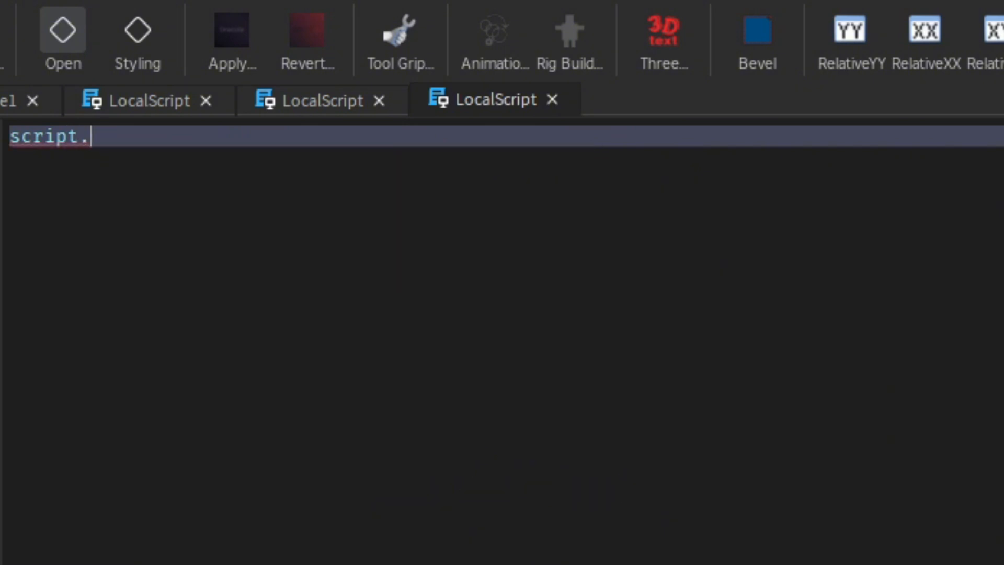
pyautogui.press('BackSpace')
pyautogui.press('BackSpace')
pyautogui.press('BackSpace')
pyautogui.press('BackSpace')
pyautogui.press('BackSpace')
pyautogui.press('BackSpace')
pyautogui.press('BackSpace')
pyautogui.write('p')
pyautogui.press('BackSpace')
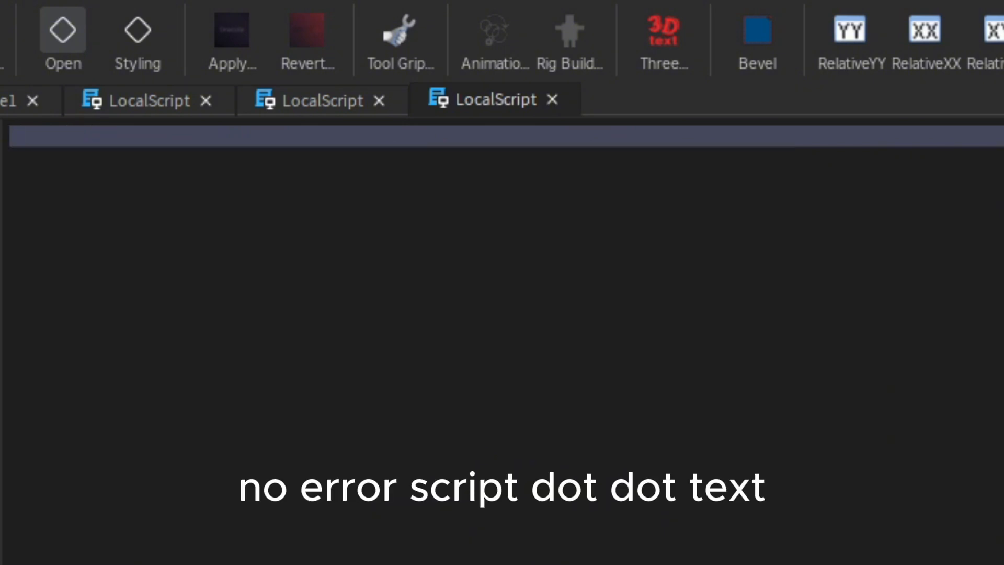
pyautogui.write('script.Parent.')
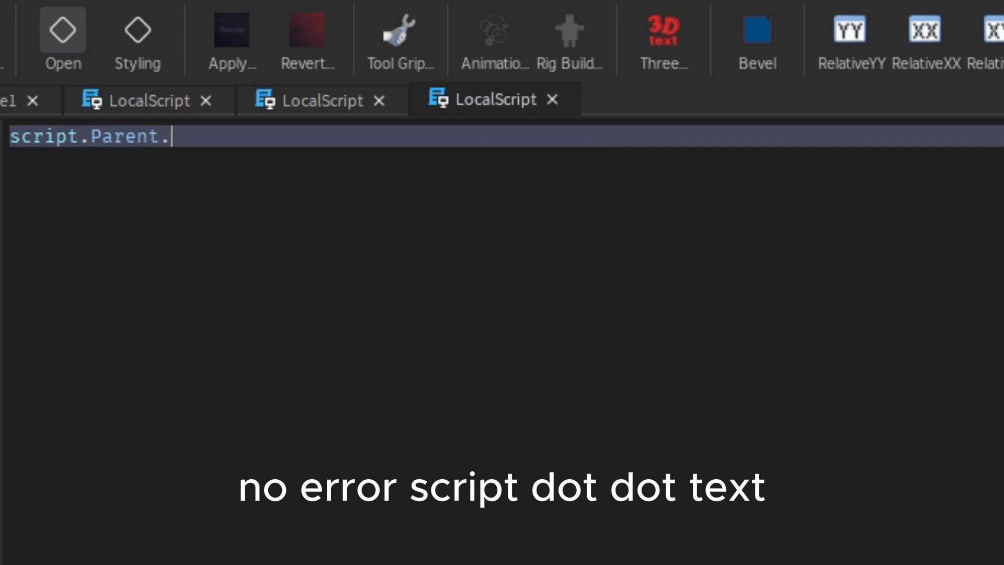
pyautogui.write('Text.')
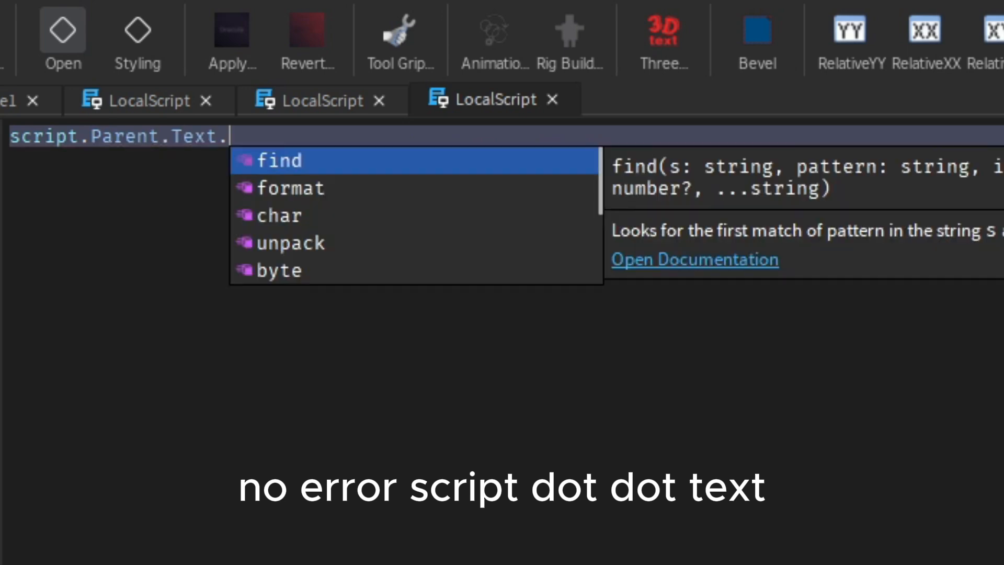
pyautogui.press('BackSpace')
pyautogui.write('=')
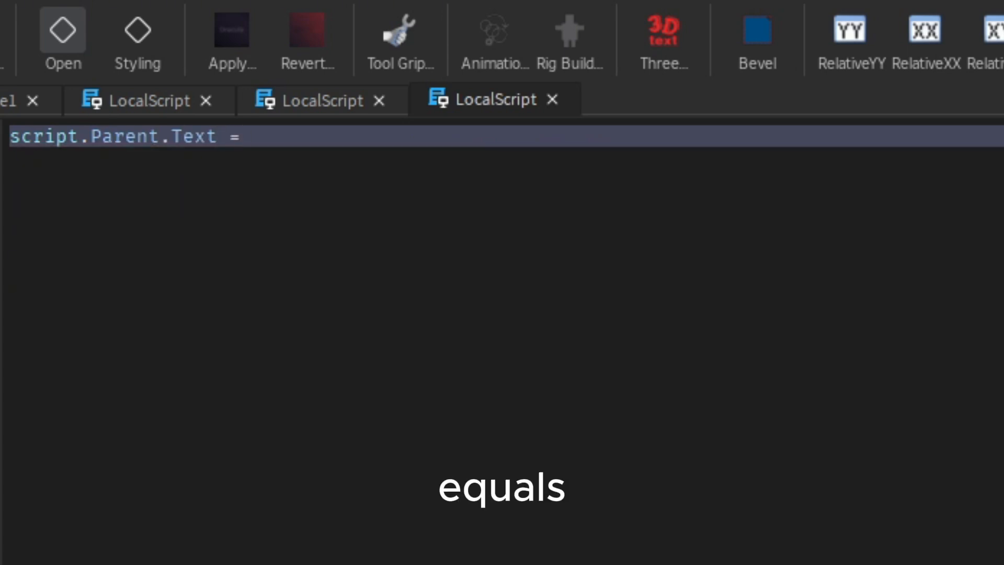
pyautogui.write(' "Welcome')
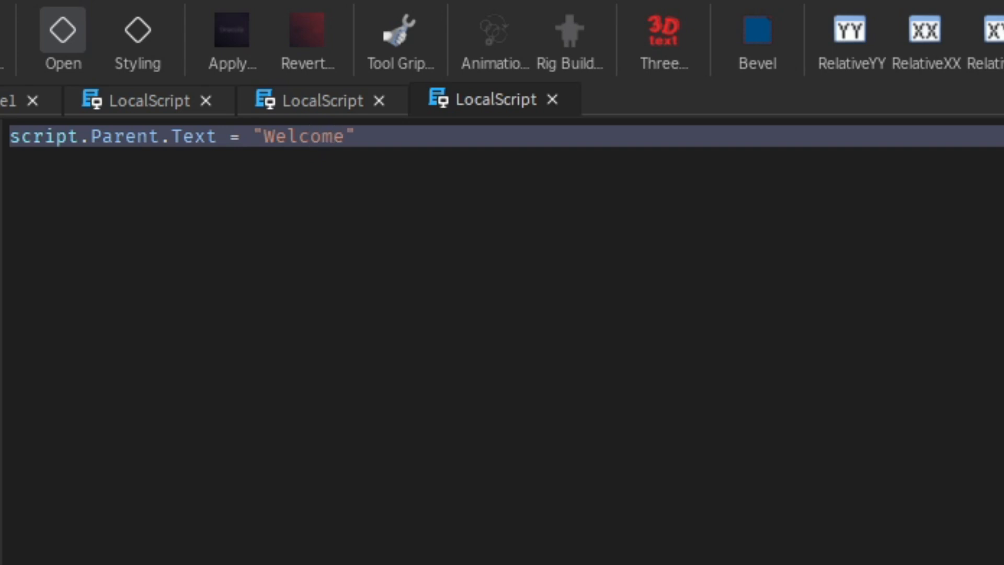
pyautogui.write(',')
pyautogui.press('BackSpace')
pyautogui.press('Left')
pyautogui.write(',')
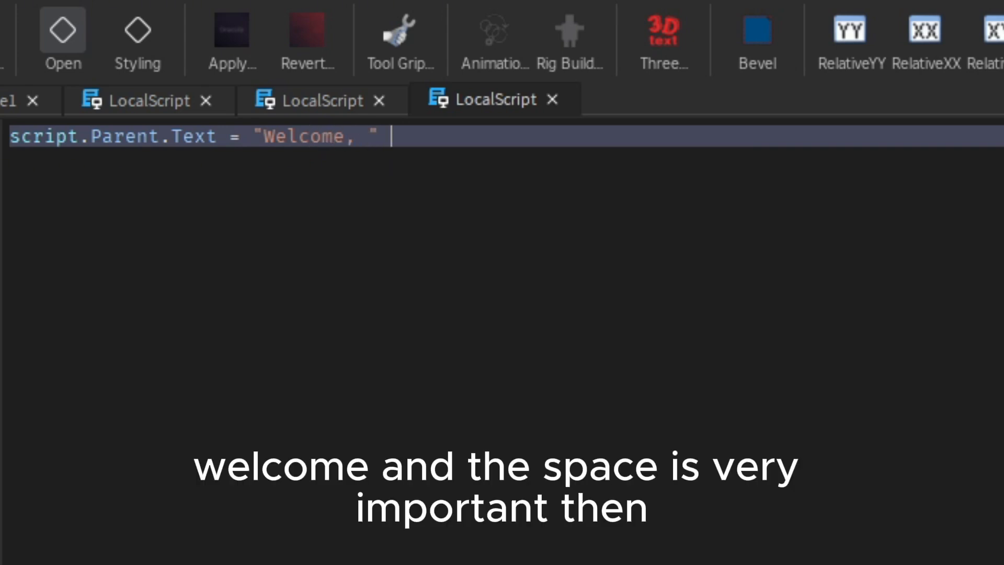
pyautogui.write('gam')
# Append .. game.Players.LocalPlayer.DisplayName to the line so the label greets the player by display name.
pyautogui.press('BackSpace')
pyautogui.press('BackSpace')
pyautogui.press('BackSpace')
pyautogui.press('BackSpace')
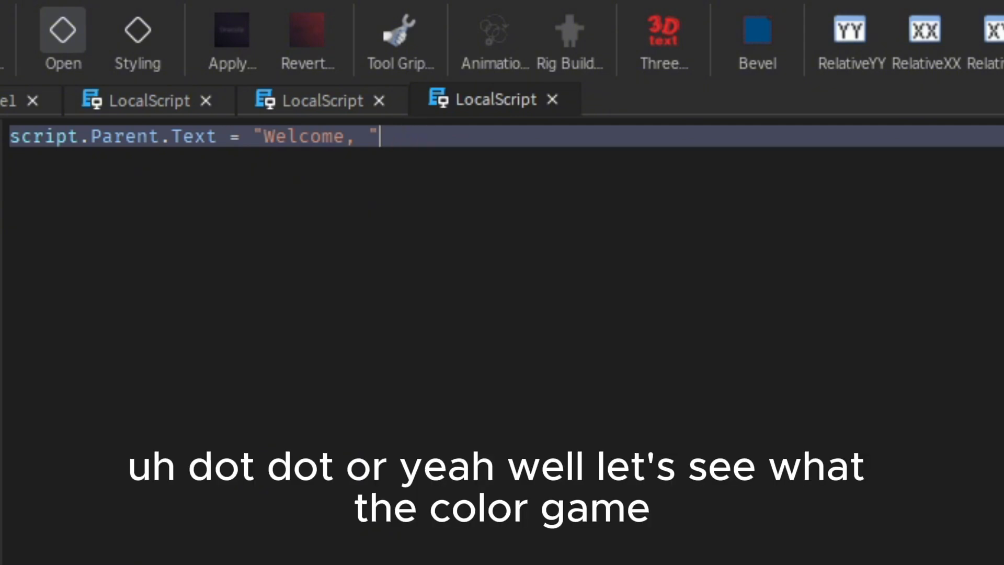
pyautogui.write('..')
pyautogui.press('BackSpace')
pyautogui.press('BackSpace')
pyautogui.write('.')
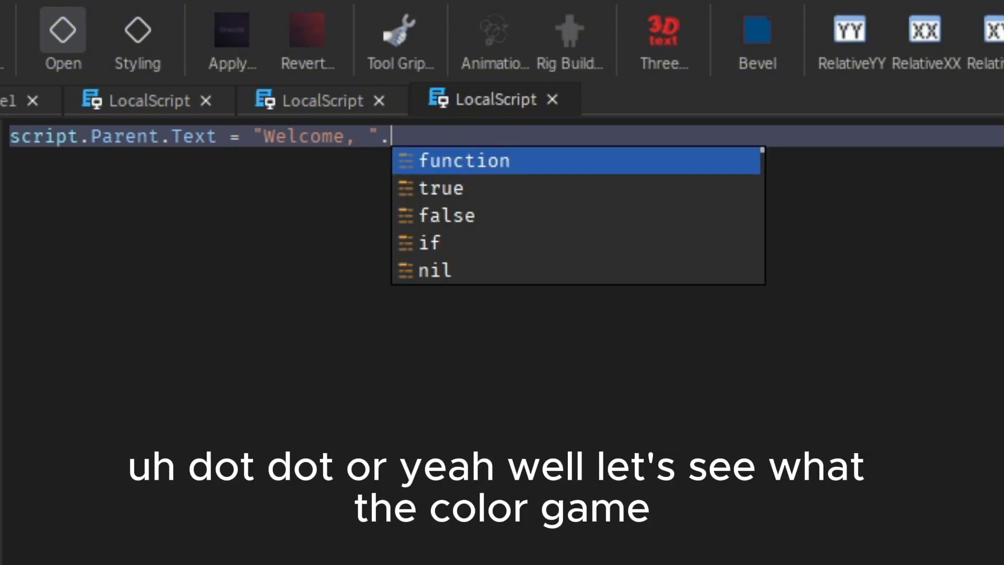
pyautogui.write('. ga,e')
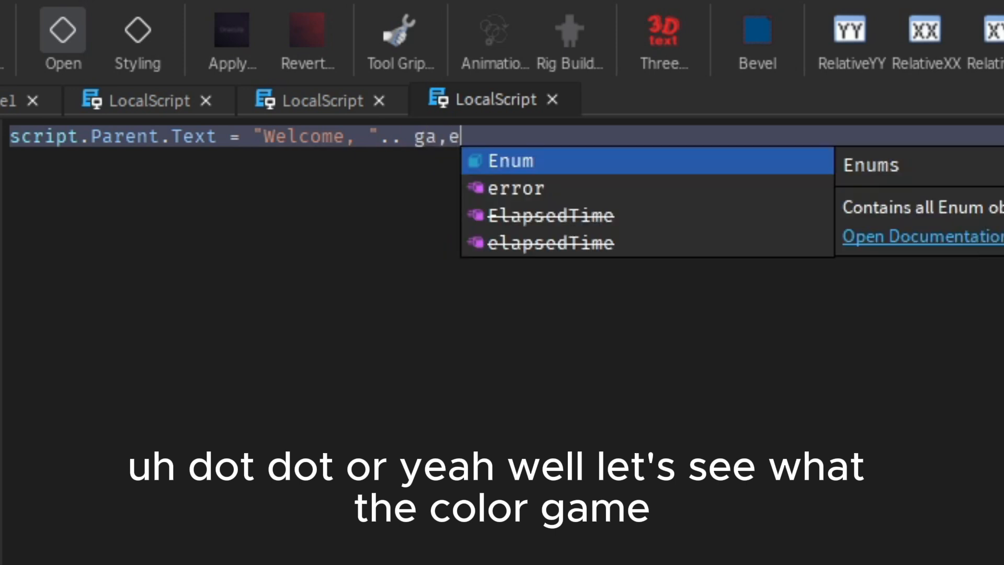
pyautogui.press('Escape')
pyautogui.press('BackSpace')
pyautogui.press('BackSpace')
pyautogui.write('me.Pl')
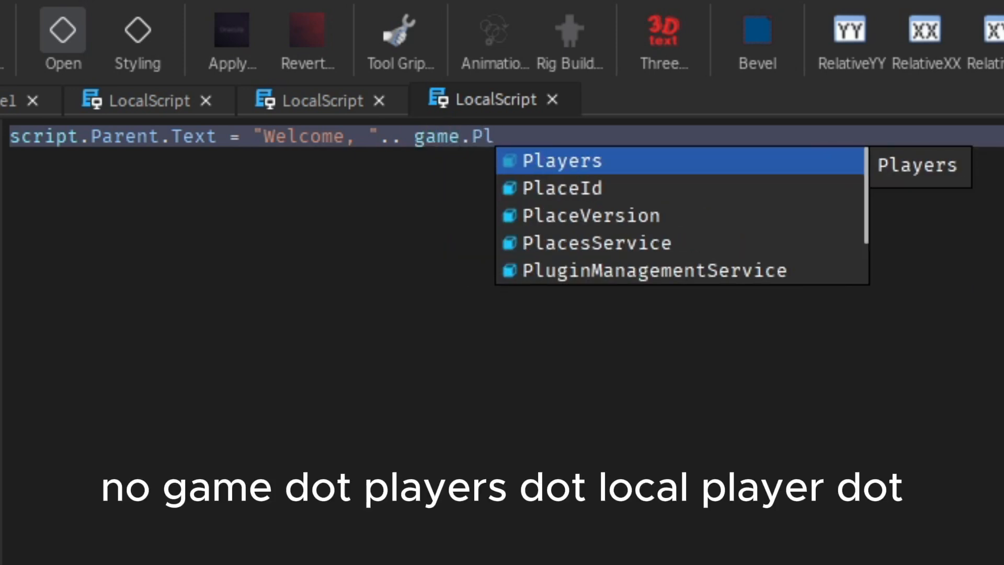
pyautogui.press('Tab')
pyautogui.write('.Lo')
pyautogui.press('Tab')
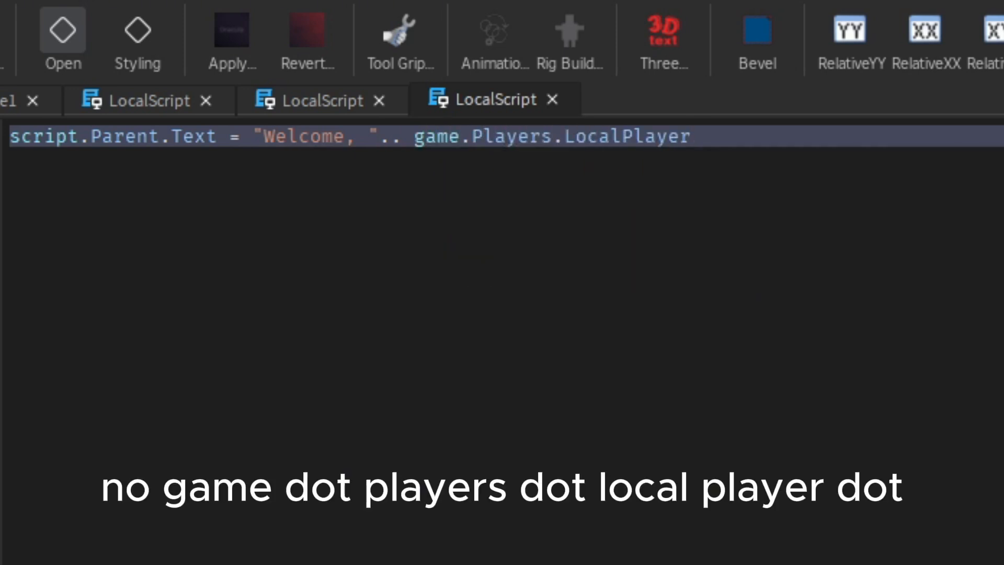
pyautogui.write('.pl')
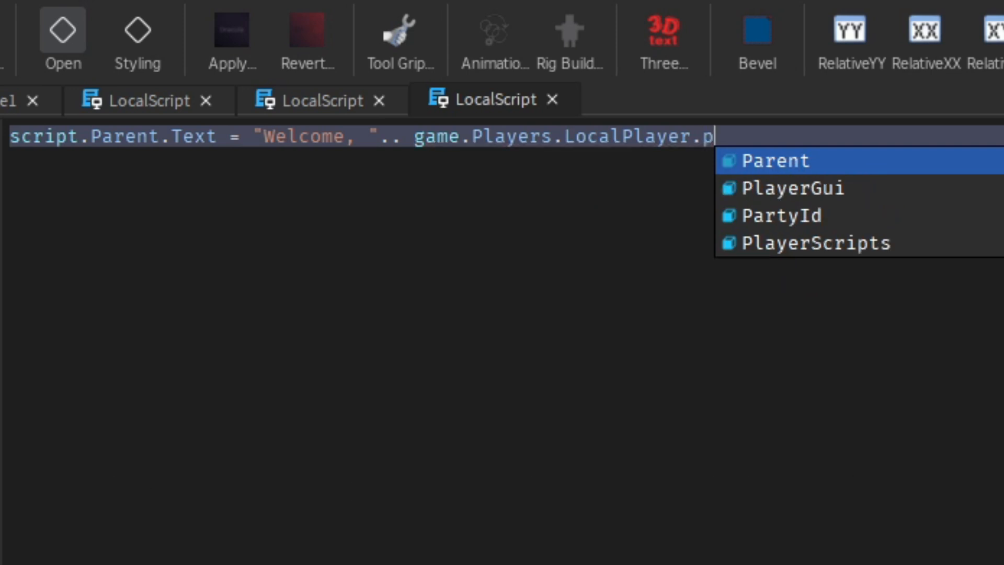
pyautogui.press('BackSpace')
pyautogui.press('BackSpace')
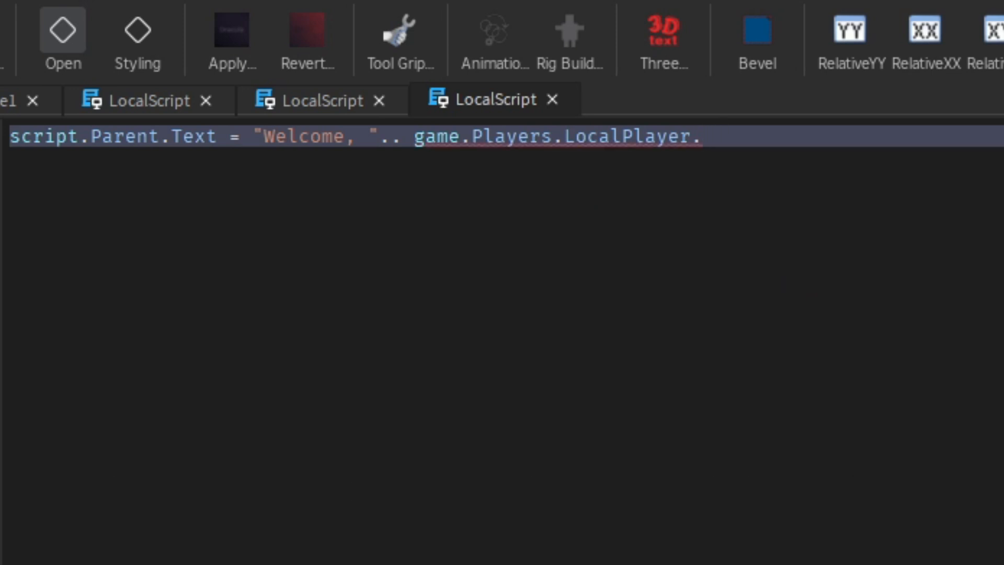
pyautogui.write('Dos')
pyautogui.press('BackSpace')
pyautogui.press('BackSpace')
pyautogui.write('is')
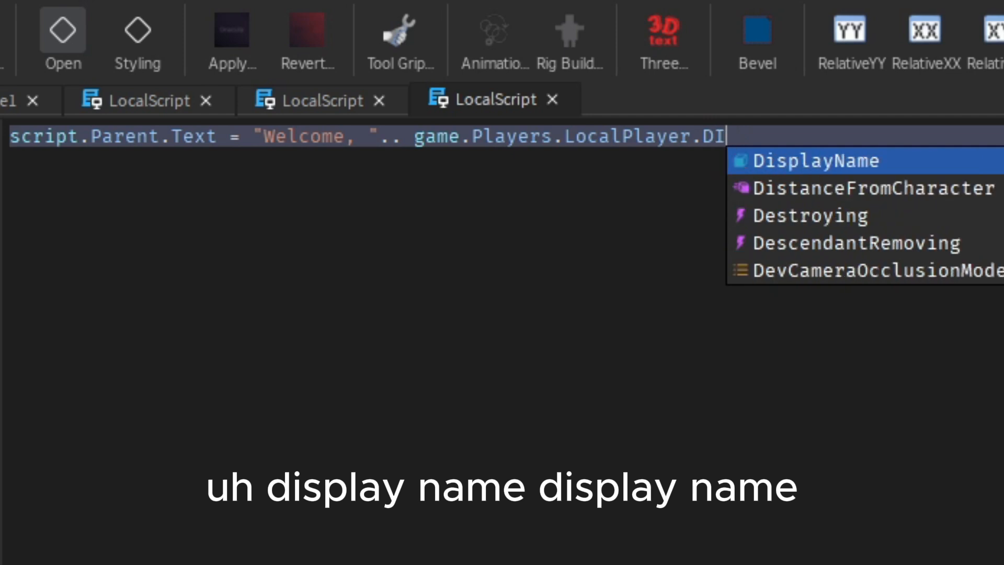
pyautogui.press('Tab')
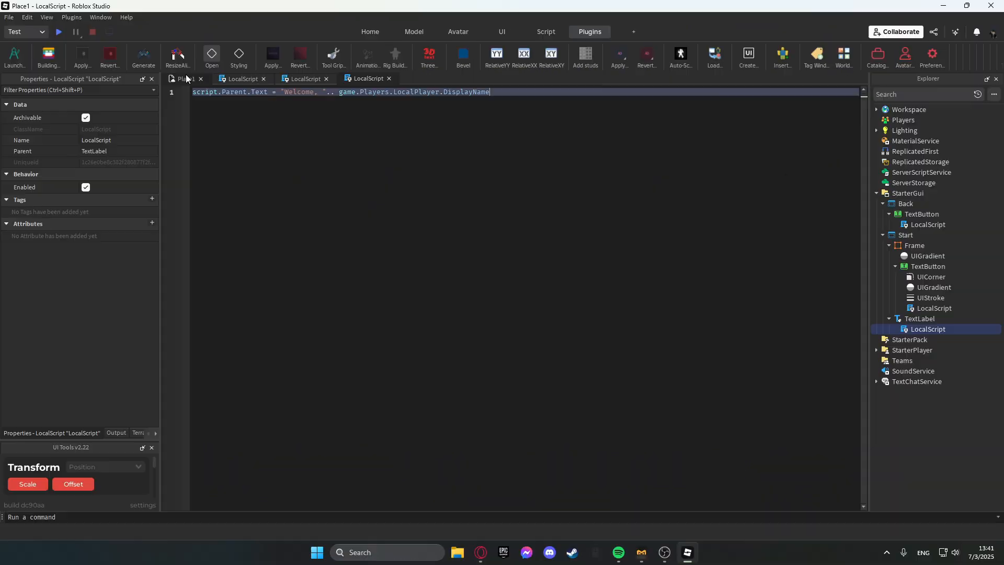
# Playtest the game to check the welcome text, press Start and Back, and stop the test.
pyautogui.click(61, 32)
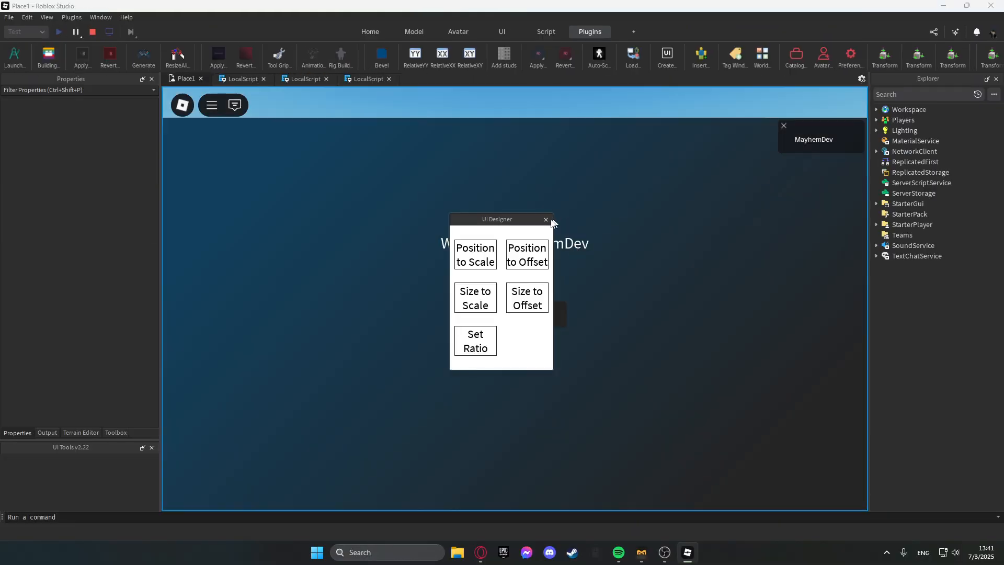
pyautogui.click(546, 220)
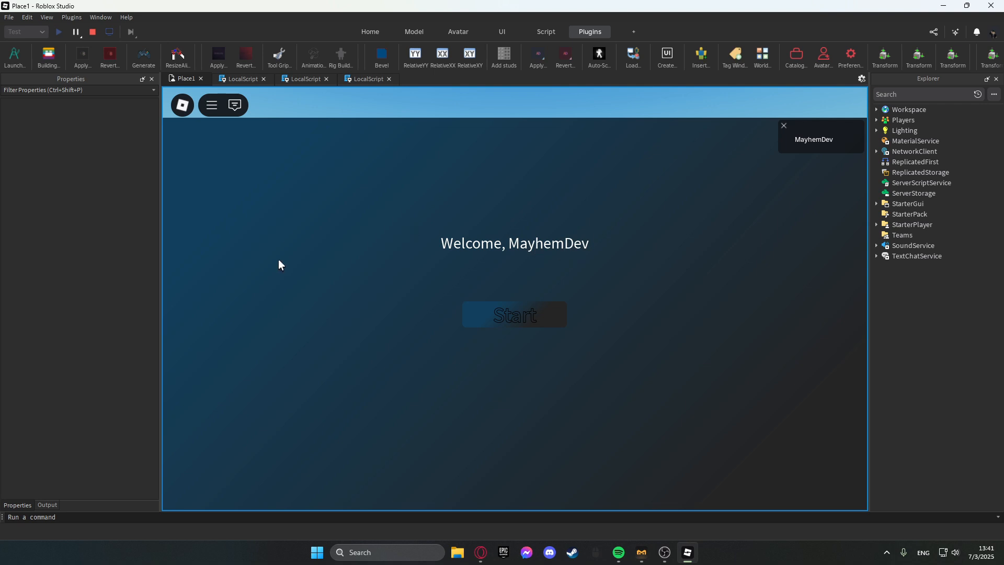
pyautogui.click(534, 313)
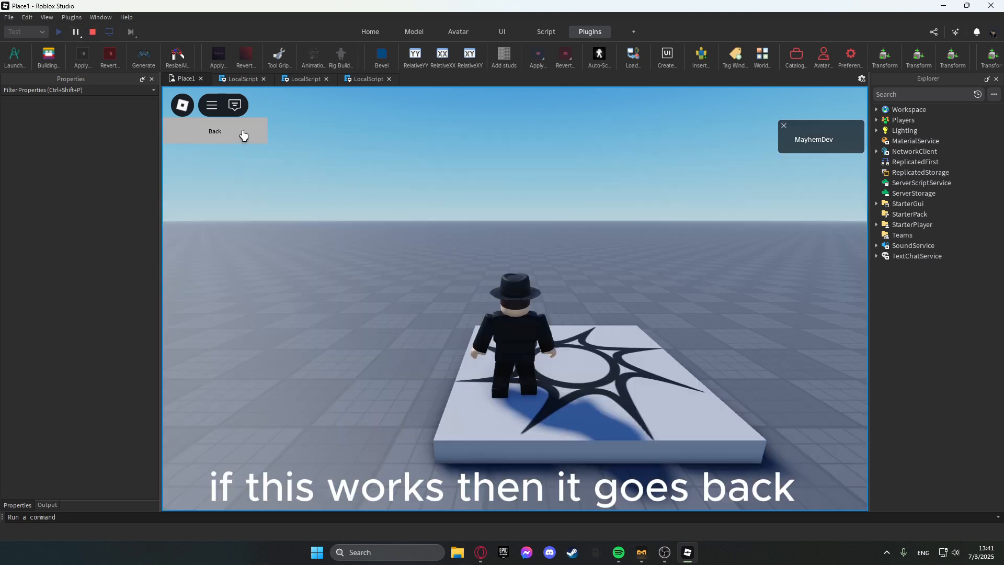
pyautogui.click(242, 133)
pyautogui.click(511, 303)
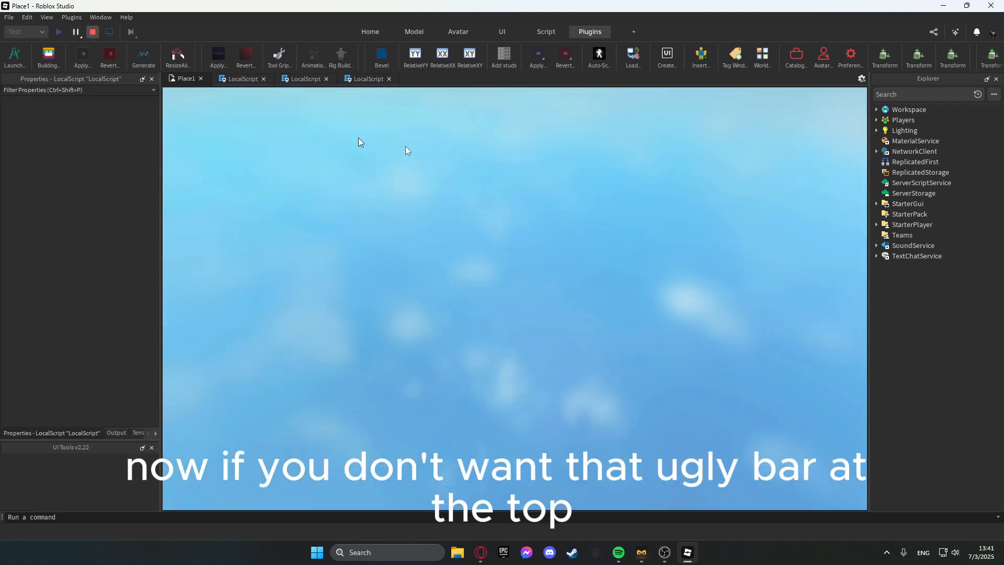
pyautogui.hotkey('shift', 'F5')
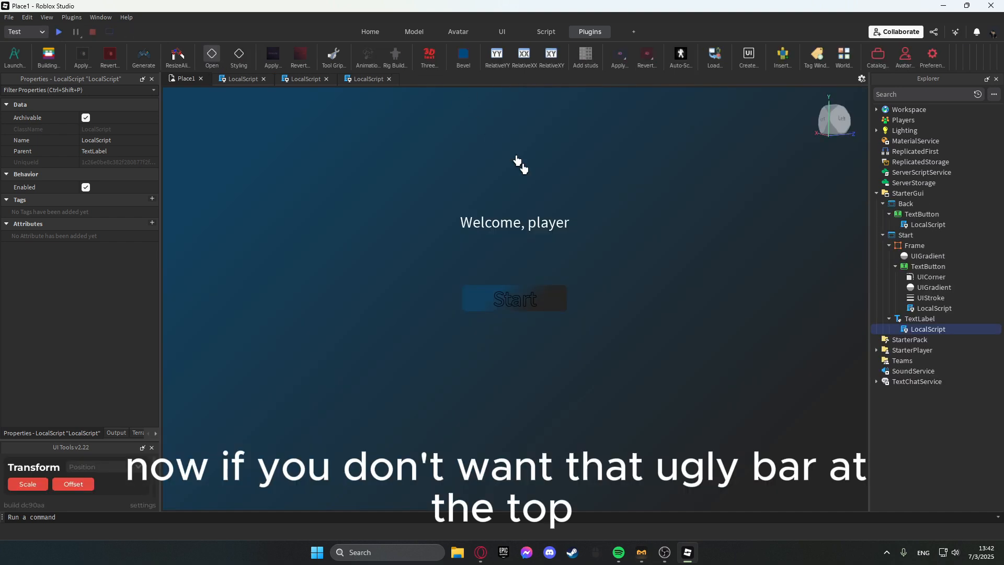
# Stretch the background Frame upward to cover the top of the screen and move the welcome TextLabel inside it.
pyautogui.click(912, 246)
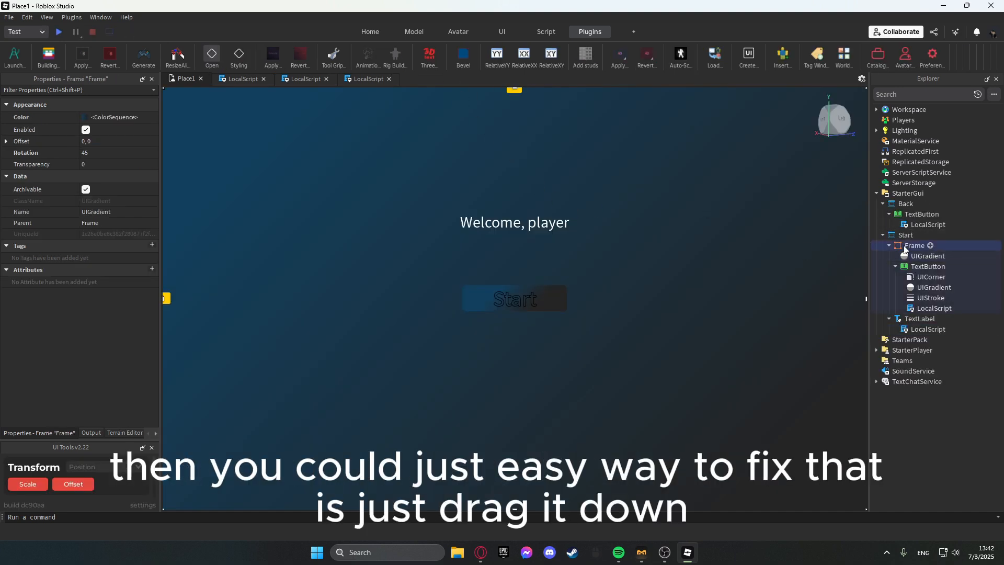
pyautogui.moveTo(543, 129); pyautogui.dragTo(512, 84)
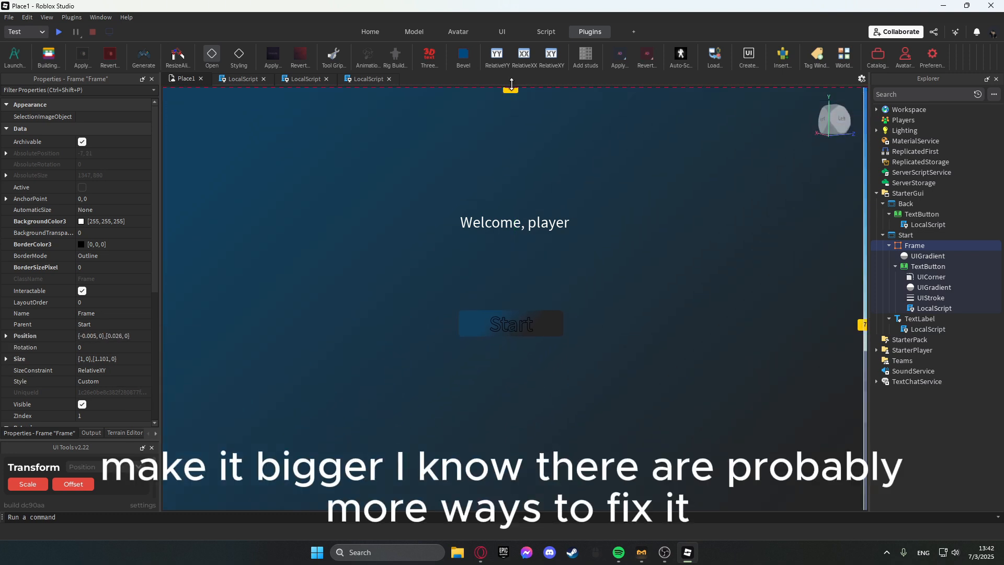
pyautogui.moveTo(545, 163); pyautogui.dragTo(548, 129)
pyautogui.moveTo(789, 275)
pyautogui.mouseDown()
pyautogui.moveTo(786, 237)
pyautogui.moveTo(787, 278)
pyautogui.mouseUp()
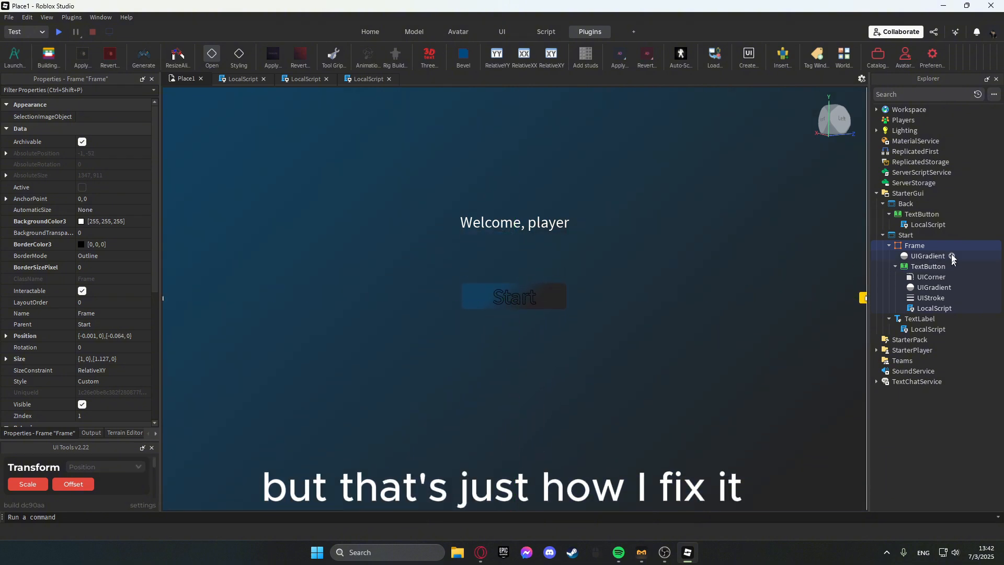
pyautogui.moveTo(918, 319); pyautogui.dragTo(913, 246)
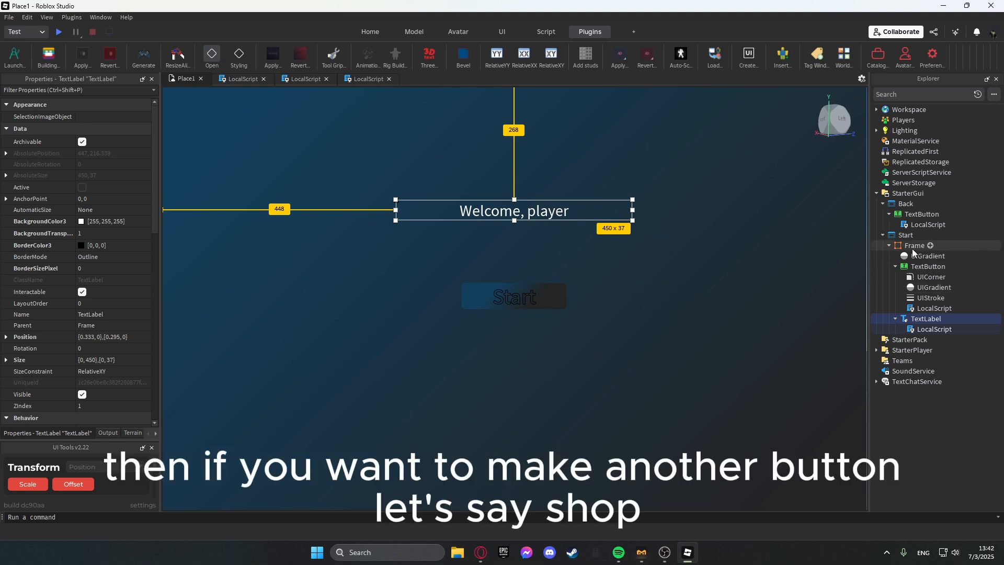
# Duplicate the Start TextButton and move the copy just below the original.
pyautogui.click(928, 266)
pyautogui.hotkey('ctrl', 'd')
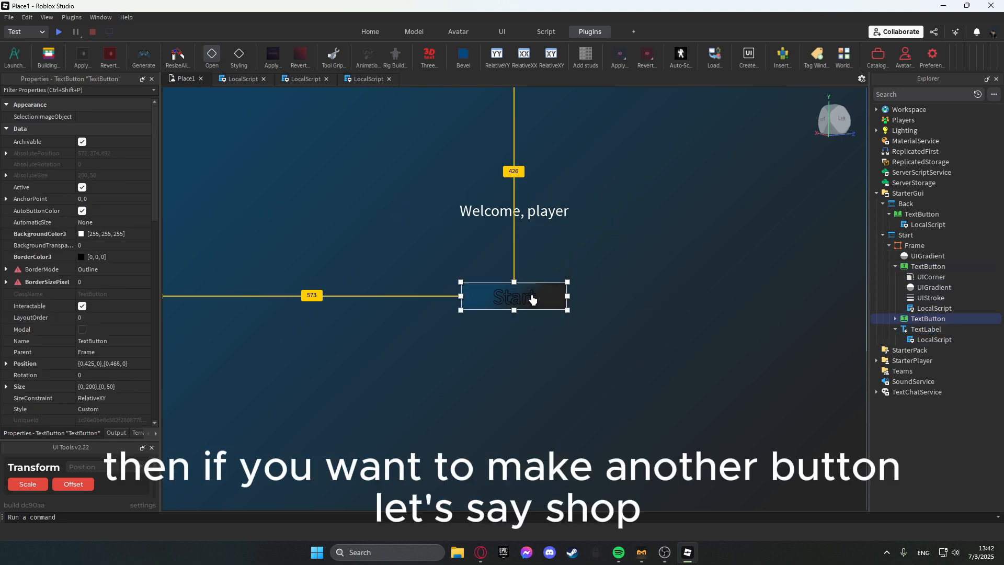
pyautogui.moveTo(532, 295); pyautogui.dragTo(532, 332)
# Rename the copied button to Shop and the original button to Start.
pyautogui.click(895, 319)
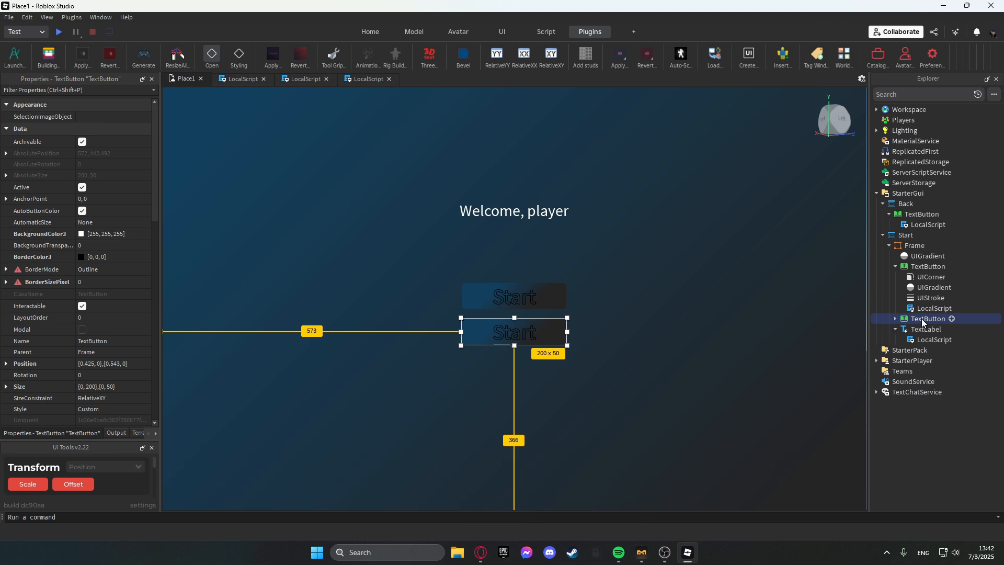
pyautogui.press('F2')
pyautogui.write('Sho')
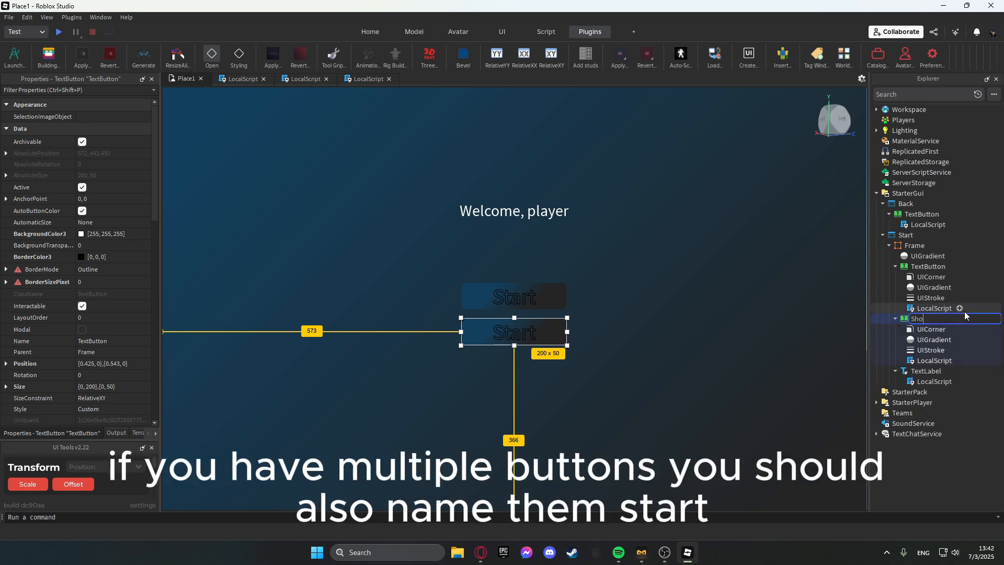
pyautogui.write('p')
pyautogui.press('Return')
pyautogui.click(928, 266)
pyautogui.press('F2')
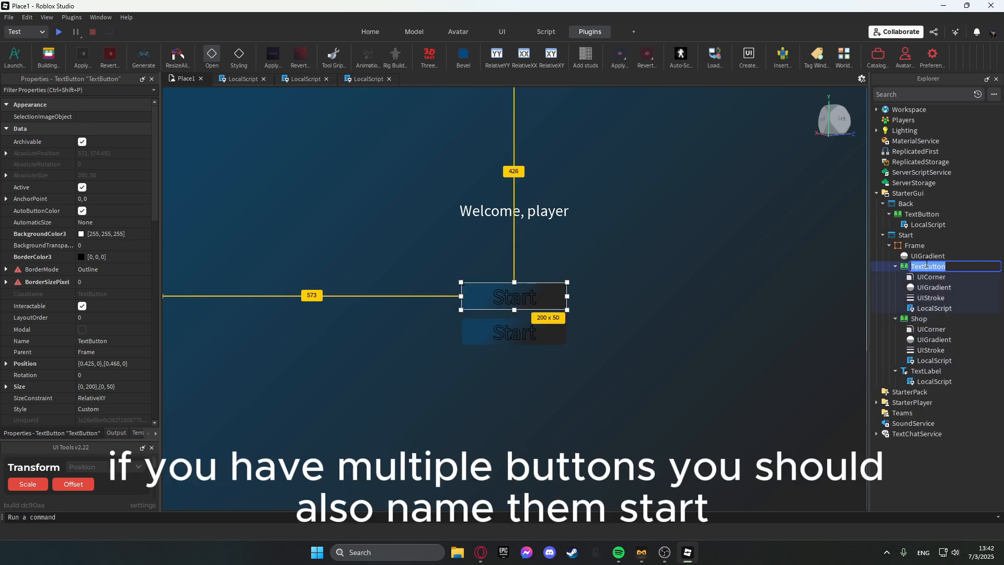
pyautogui.write('Start')
pyautogui.press('Return')
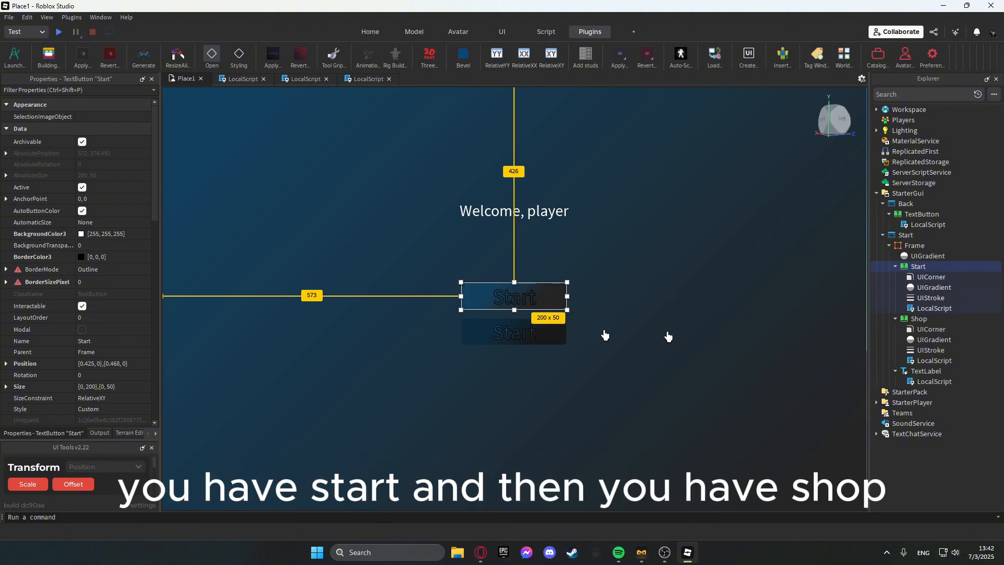
# Change the lower button's displayed text to Shop.
pyautogui.click(536, 331)
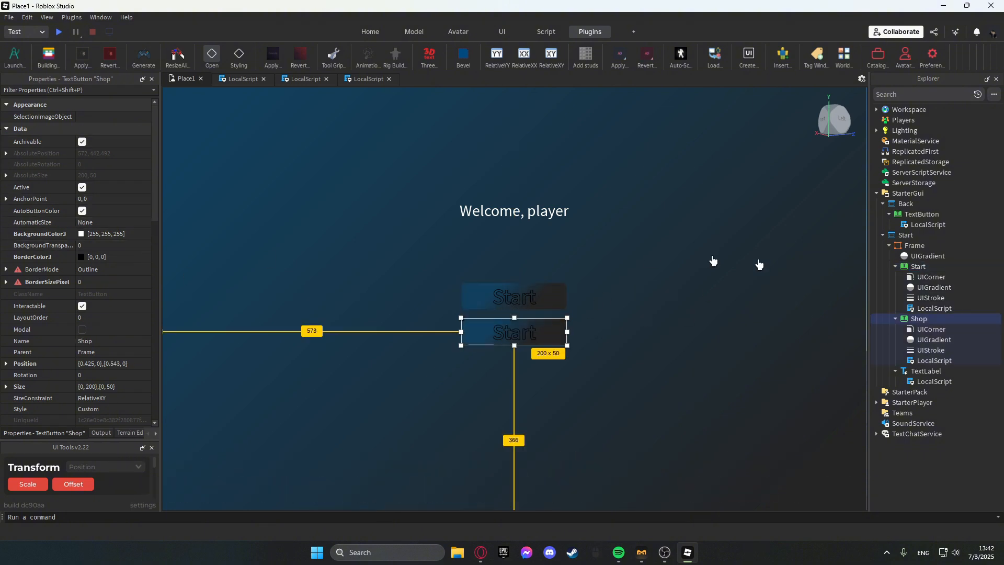
pyautogui.press('F2')
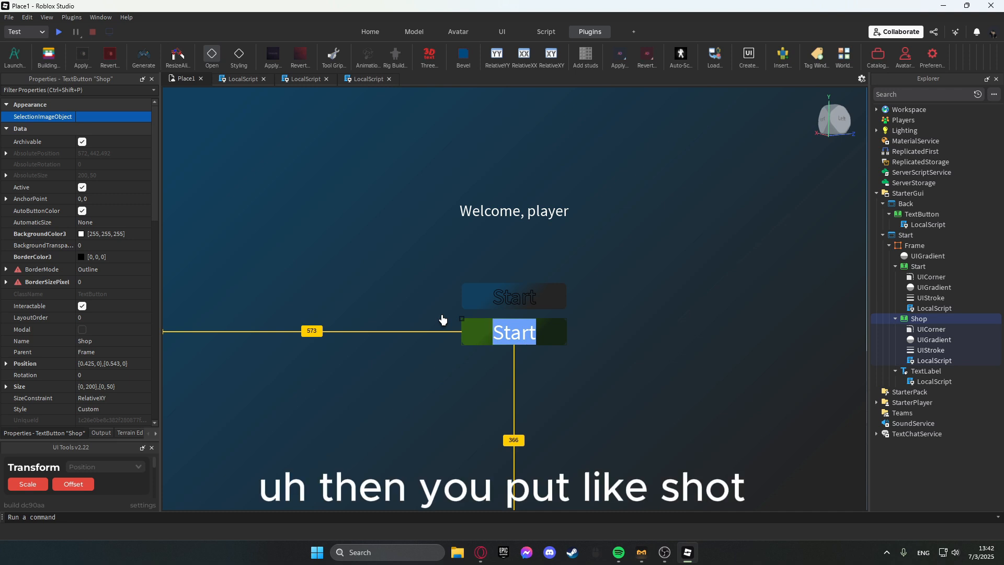
pyautogui.write('Shop')
pyautogui.press('Return')
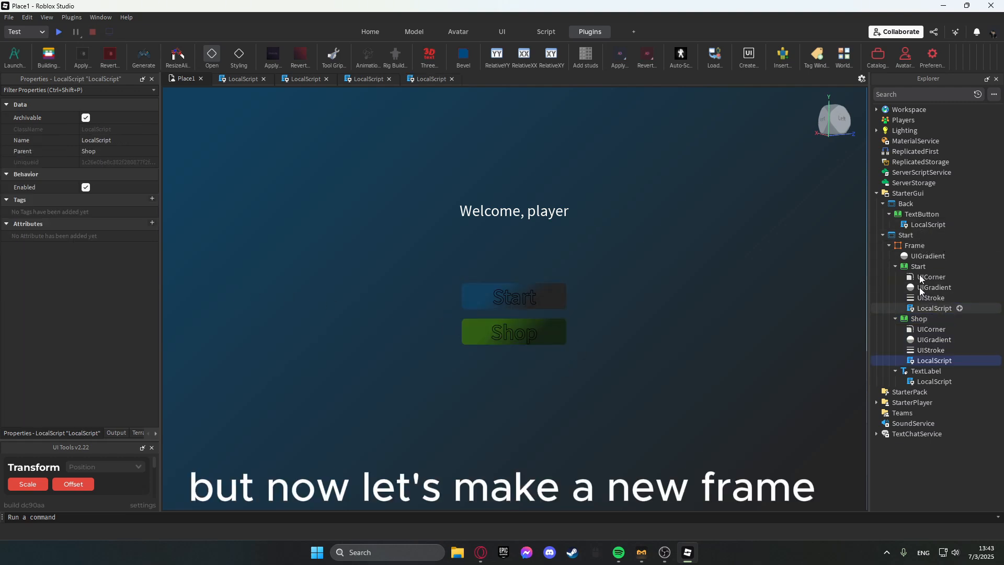
# Insert a new Frame into the Start GUI, move it to the screen centre and nest it inside the main Frame.
pyautogui.click(920, 235)
pyautogui.click(823, 275)
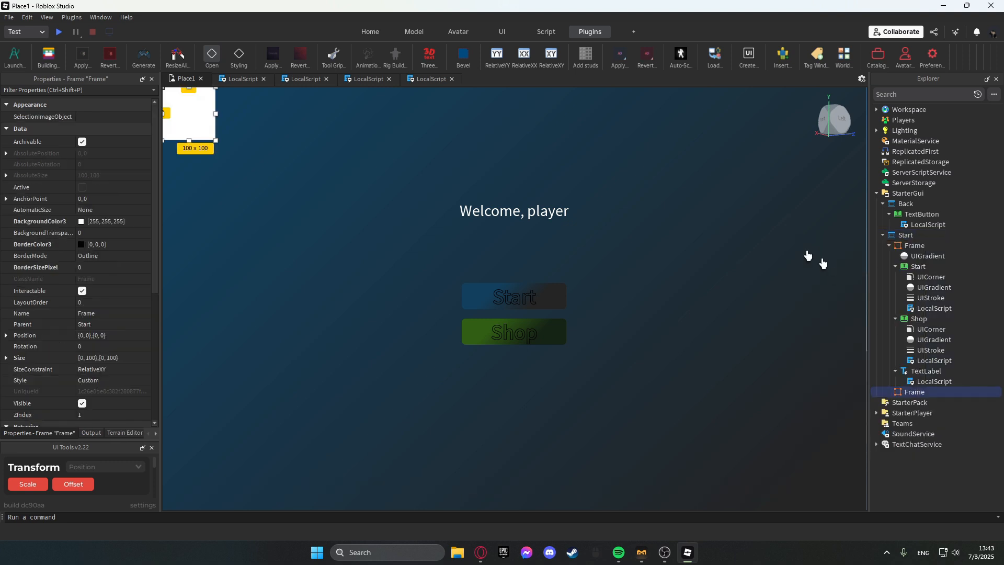
pyautogui.moveTo(177, 106); pyautogui.dragTo(513, 295)
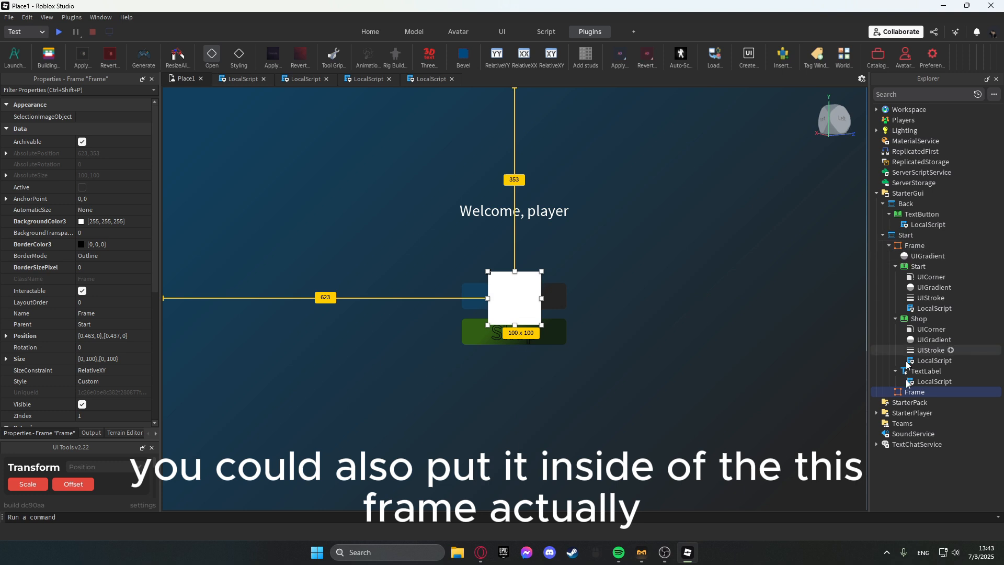
pyautogui.moveTo(918, 394); pyautogui.dragTo(914, 246)
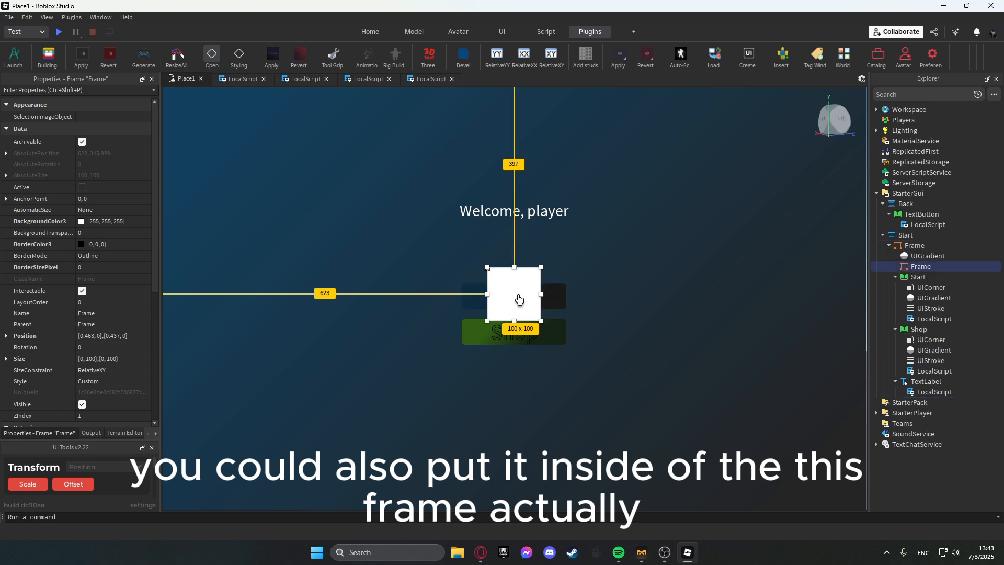
pyautogui.moveTo(513, 296)
pyautogui.mouseDown()
pyautogui.moveTo(516, 311)
pyautogui.moveTo(518, 300)
pyautogui.mouseUp()
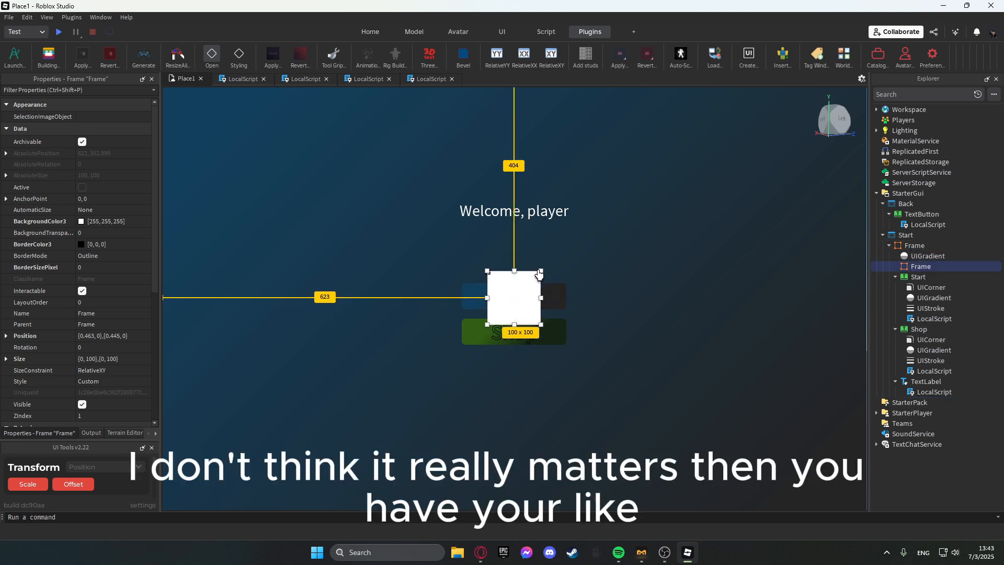
# Resize the new panel to about 581 x 400 and centre its Label near the panel's top.
pyautogui.moveTo(542, 269); pyautogui.dragTo(674, 179)
pyautogui.moveTo(645, 235); pyautogui.dragTo(559, 259)
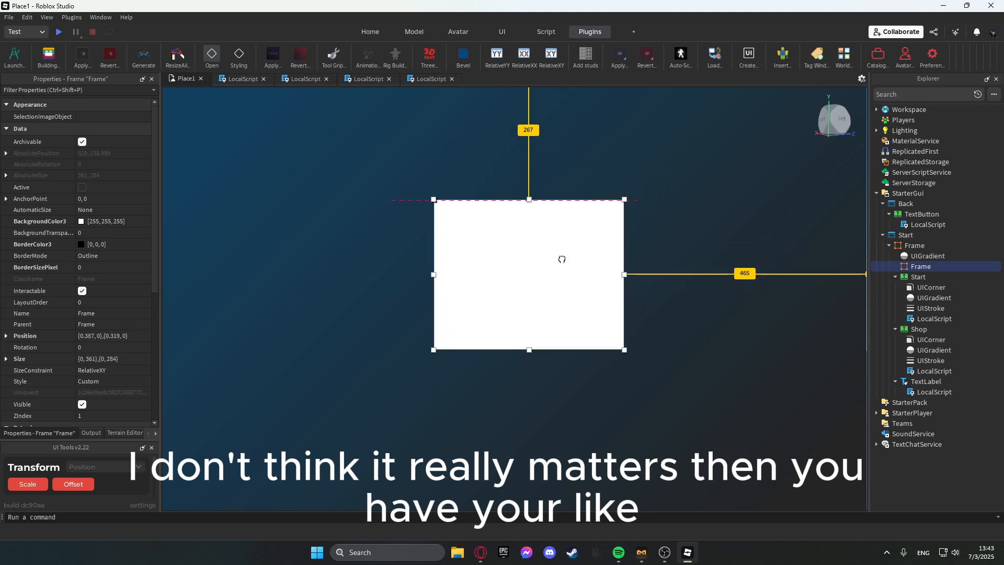
pyautogui.moveTo(438, 282); pyautogui.dragTo(321, 280)
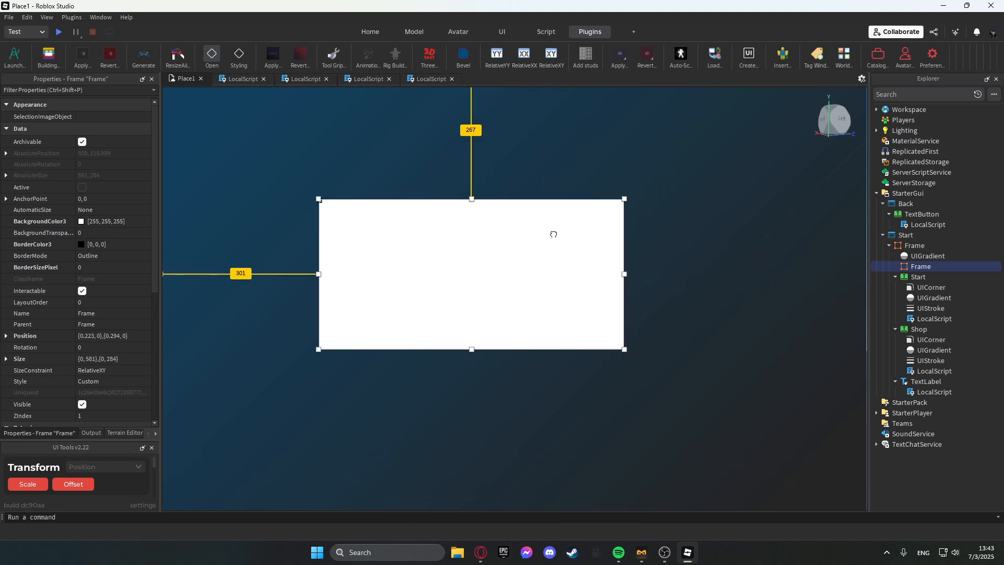
pyautogui.moveTo(554, 230); pyautogui.dragTo(599, 235)
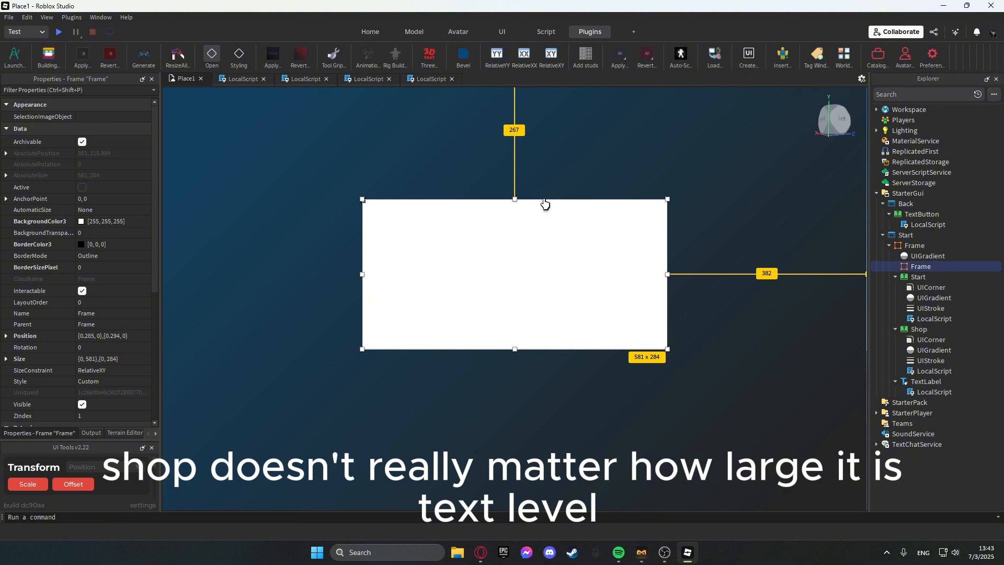
pyautogui.moveTo(513, 199); pyautogui.dragTo(515, 140)
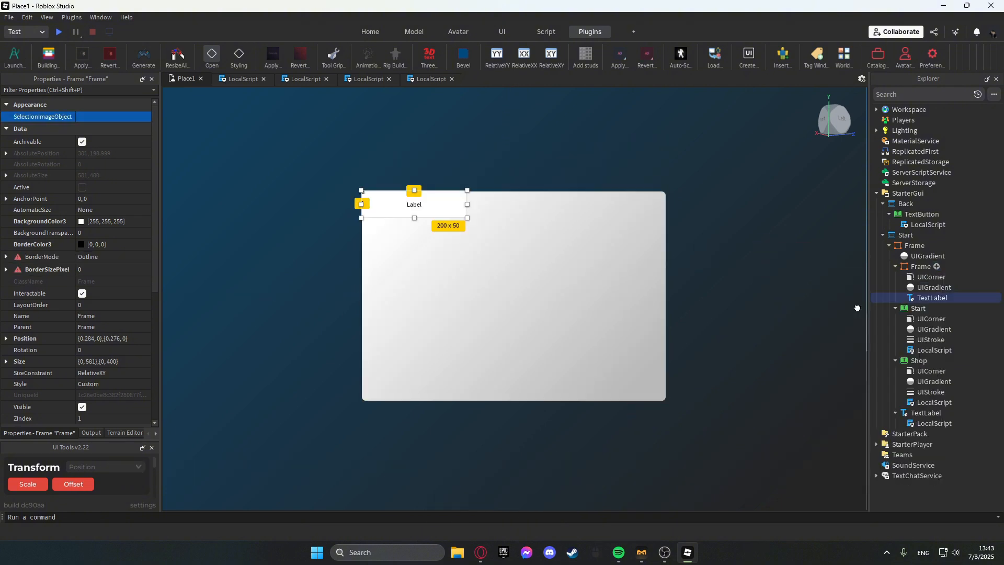
pyautogui.moveTo(411, 205); pyautogui.dragTo(530, 207)
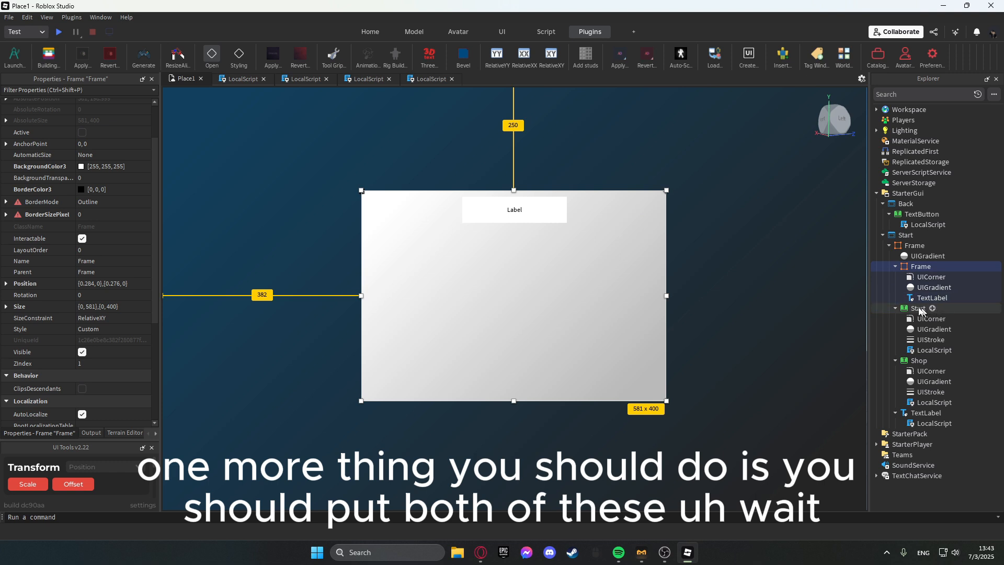
# Convert the Start button's size to scale with the Auto-Scale plugin's Size to Scale.
pyautogui.click(919, 308)
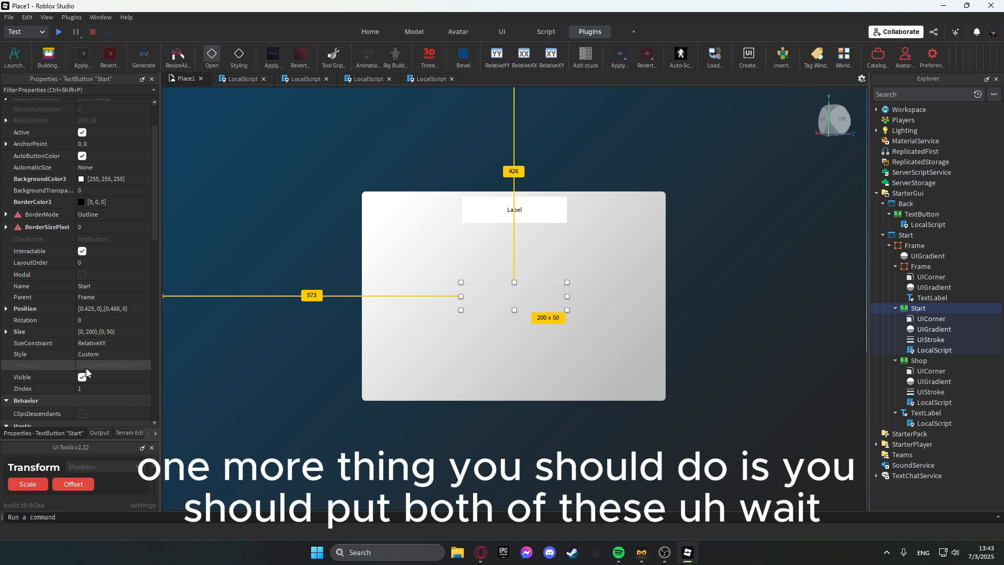
pyautogui.moveTo(91, 454)
pyautogui.mouseDown()
pyautogui.moveTo(272, 357)
pyautogui.moveTo(98, 456)
pyautogui.mouseUp()
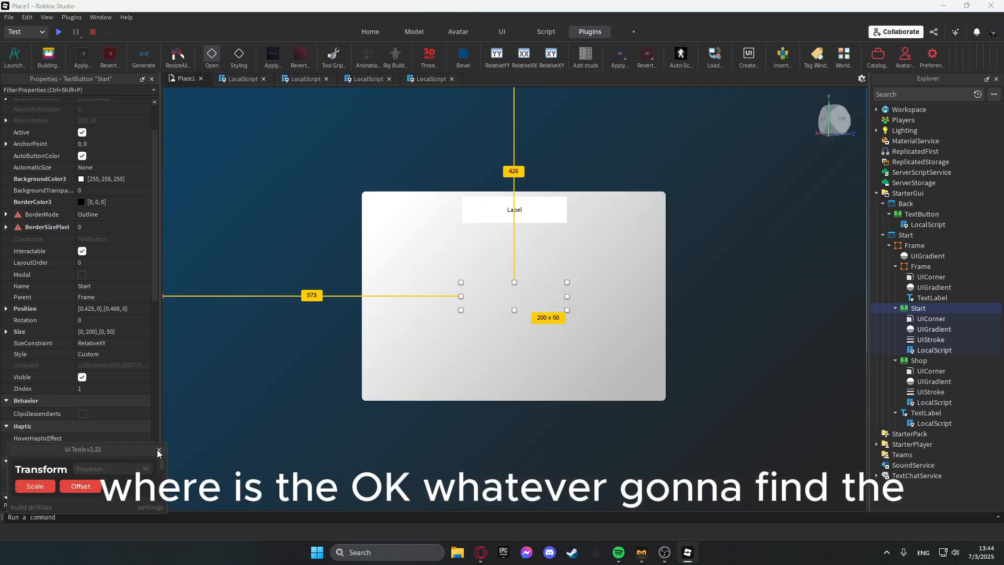
pyautogui.click(158, 450)
pyautogui.click(129, 18)
pyautogui.click(260, 14)
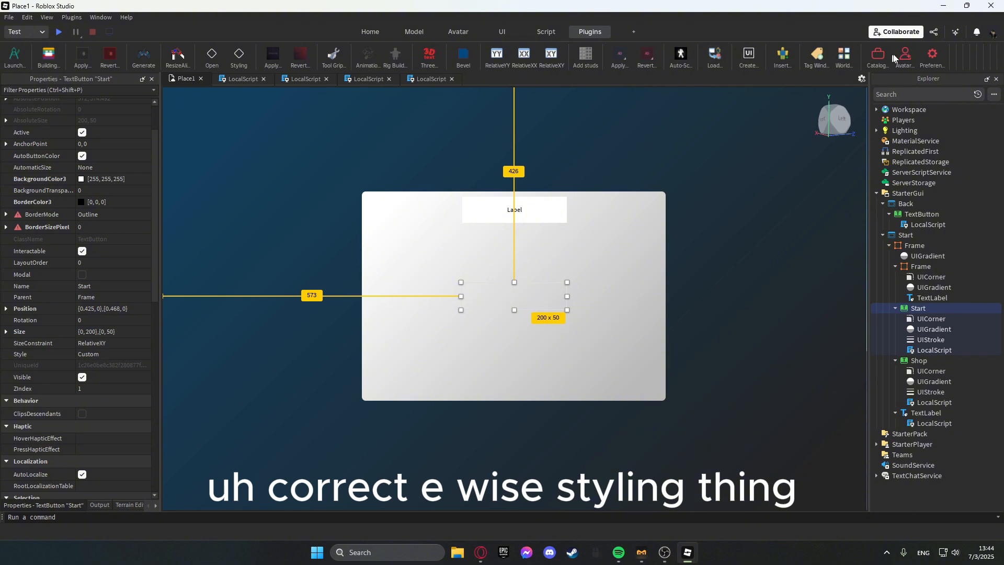
pyautogui.hscroll(1, 894, 58)
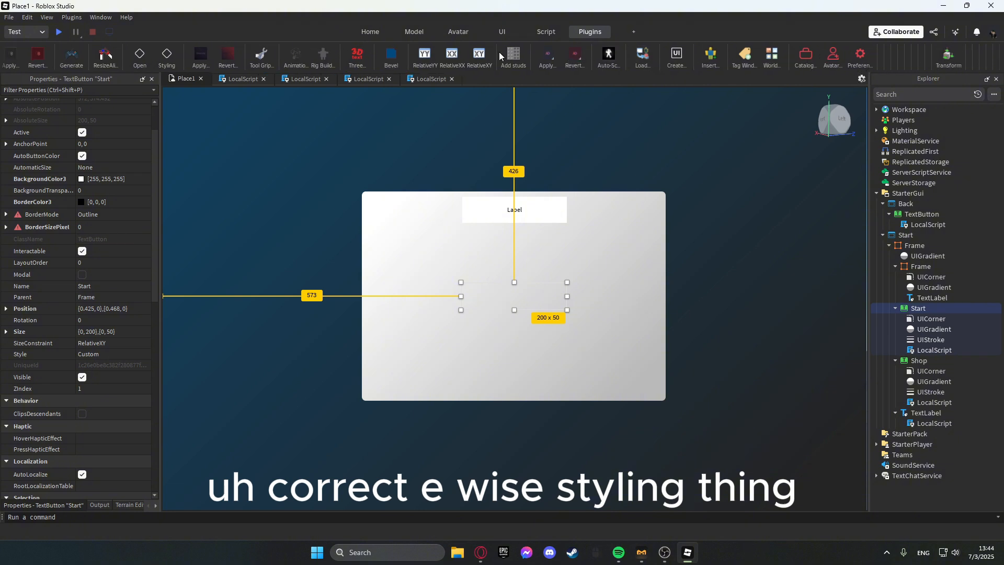
pyautogui.click(608, 56)
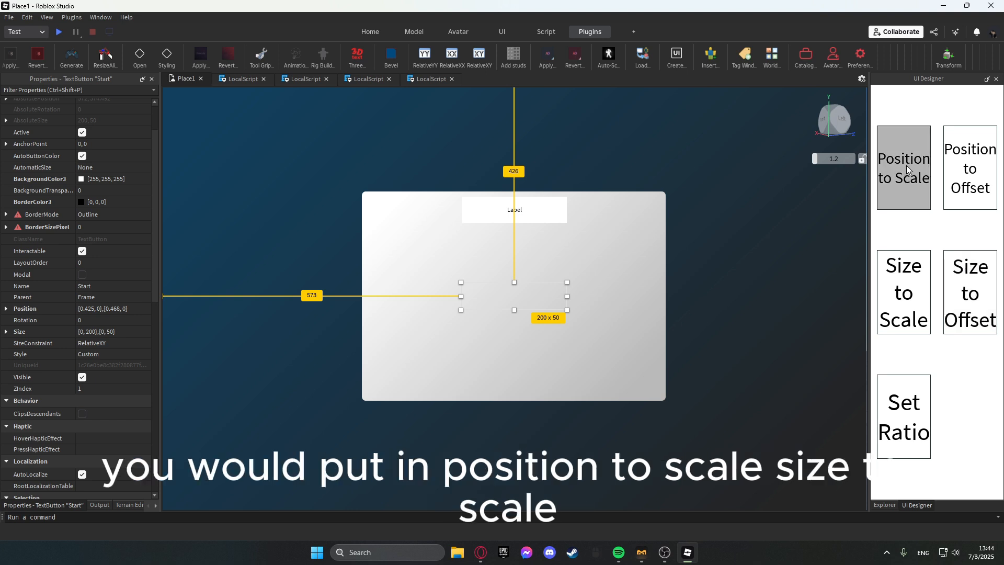
pyautogui.click(904, 292)
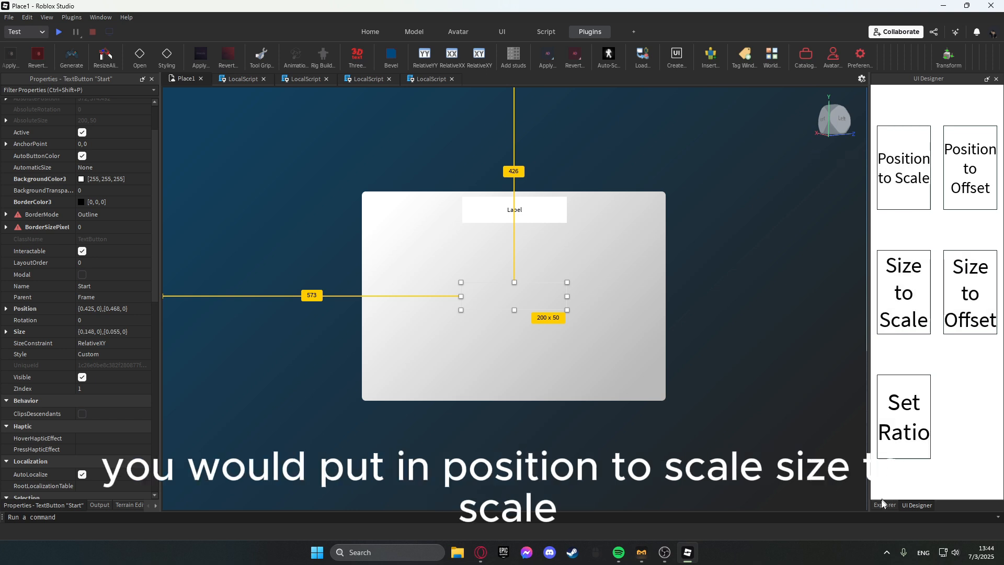
# Select the frames, the Start and Shop buttons and the welcome label, and convert their sizes to scale.
pyautogui.click(883, 504)
pyautogui.click(915, 245)
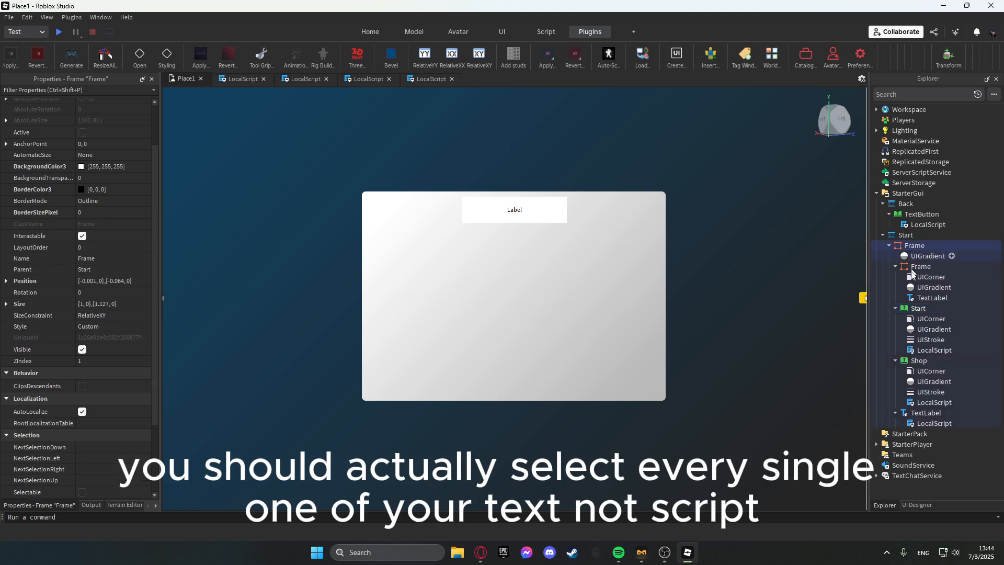
pyautogui.keyDown('ctrl'); pyautogui.click(919, 267); pyautogui.keyUp('ctrl')
pyautogui.keyDown('ctrl'); pyautogui.click(918, 307); pyautogui.keyUp('ctrl')
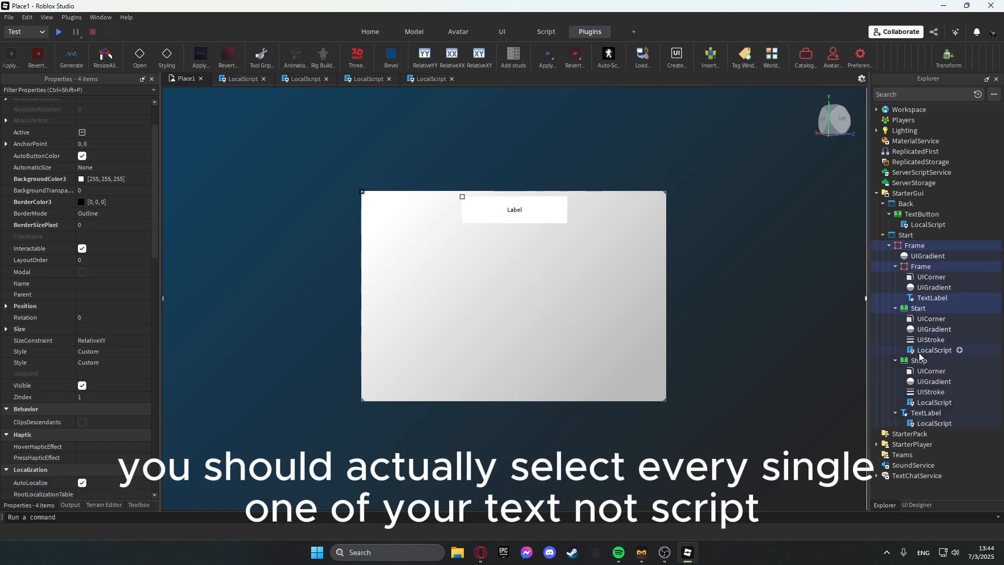
pyautogui.keyDown('ctrl'); pyautogui.click(925, 413); pyautogui.keyUp('ctrl')
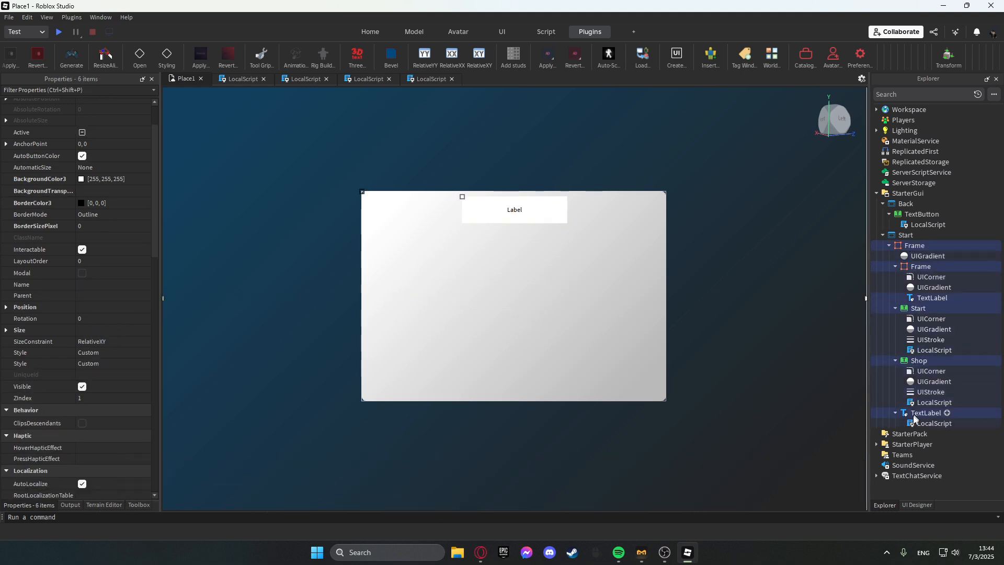
pyautogui.click(917, 504)
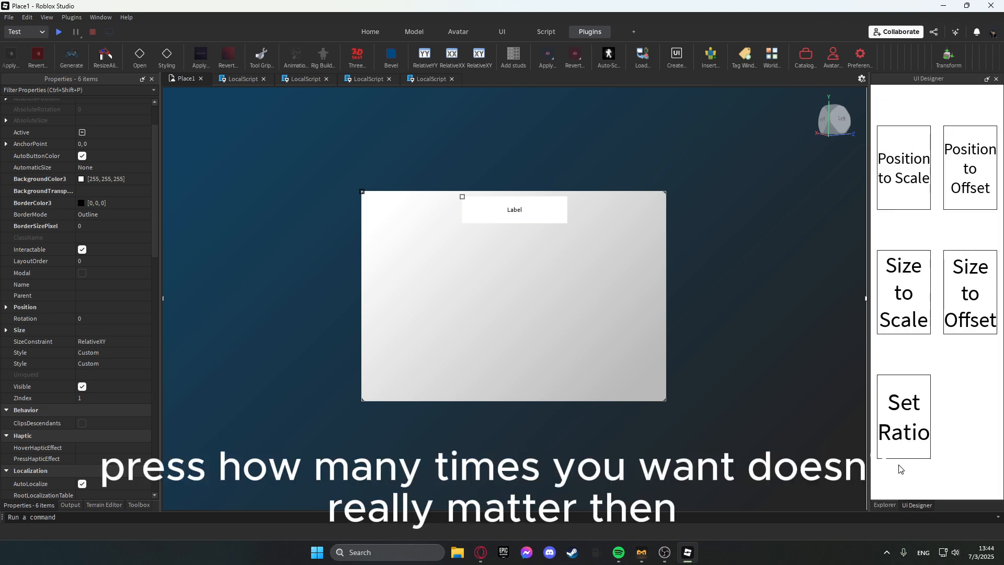
pyautogui.click(879, 503)
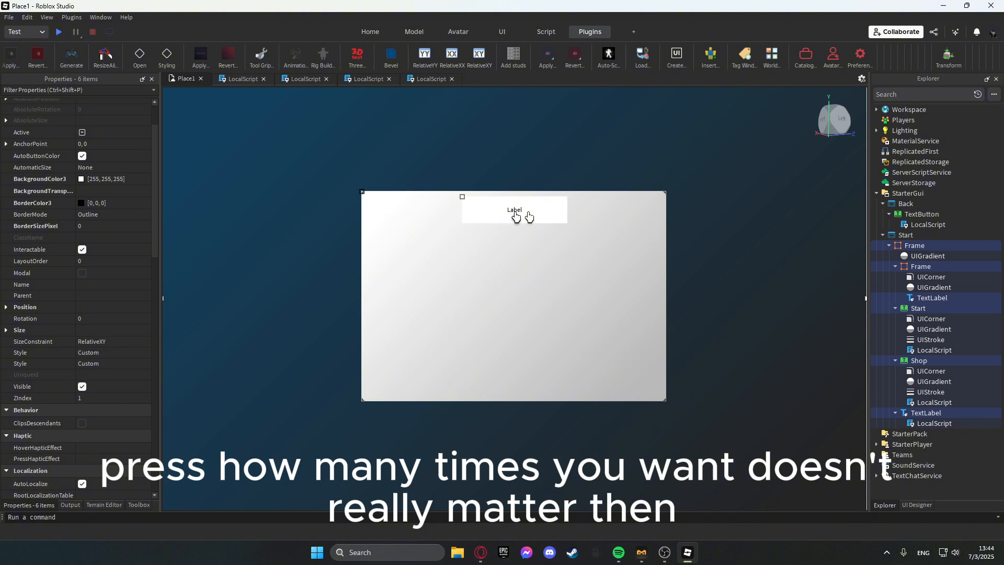
pyautogui.click(908, 205)
pyautogui.click(907, 216)
# Set the new panel's label text to Shop.
pyautogui.click(556, 264)
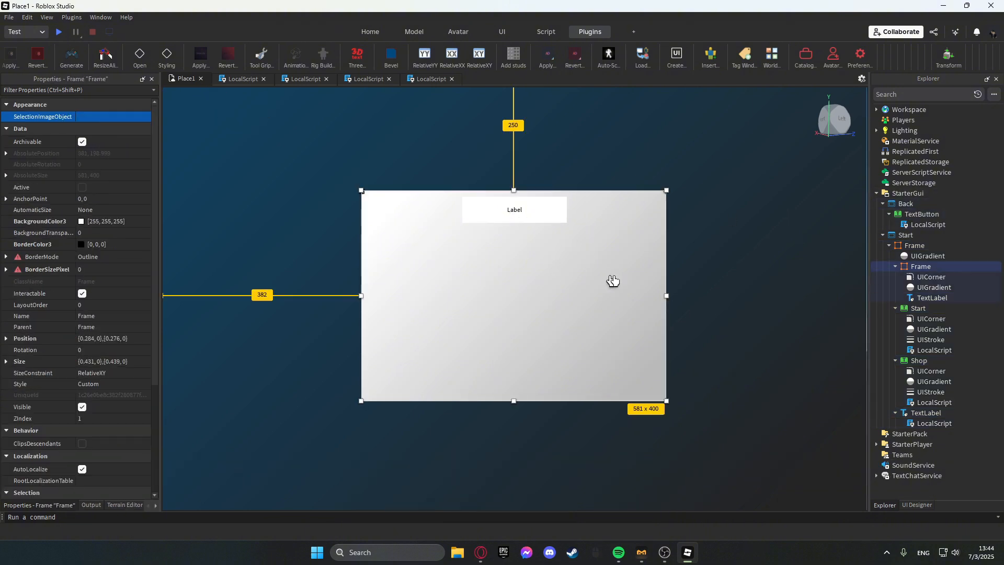
pyautogui.click(525, 218)
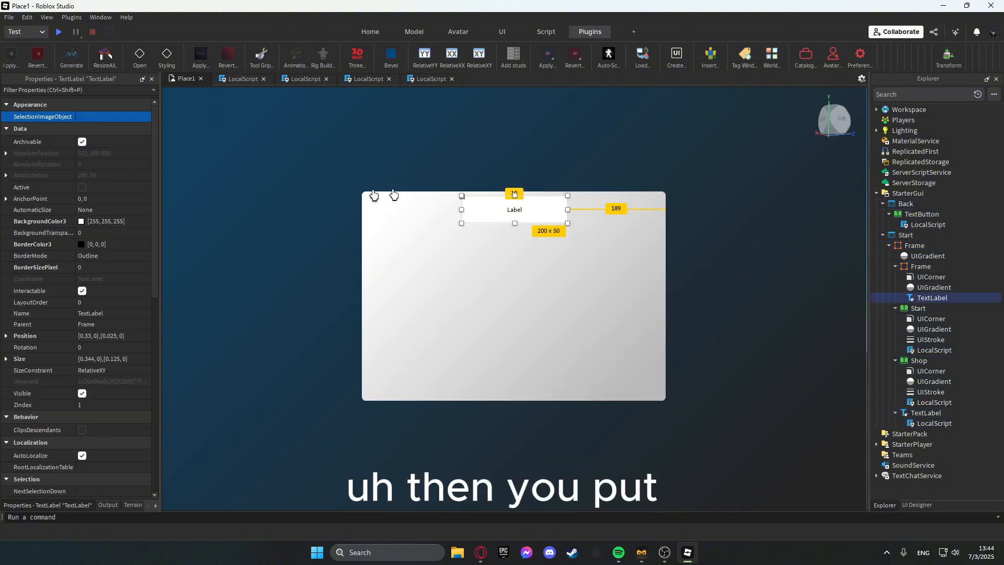
pyautogui.doubleClick(529, 210)
pyautogui.write('Sh')
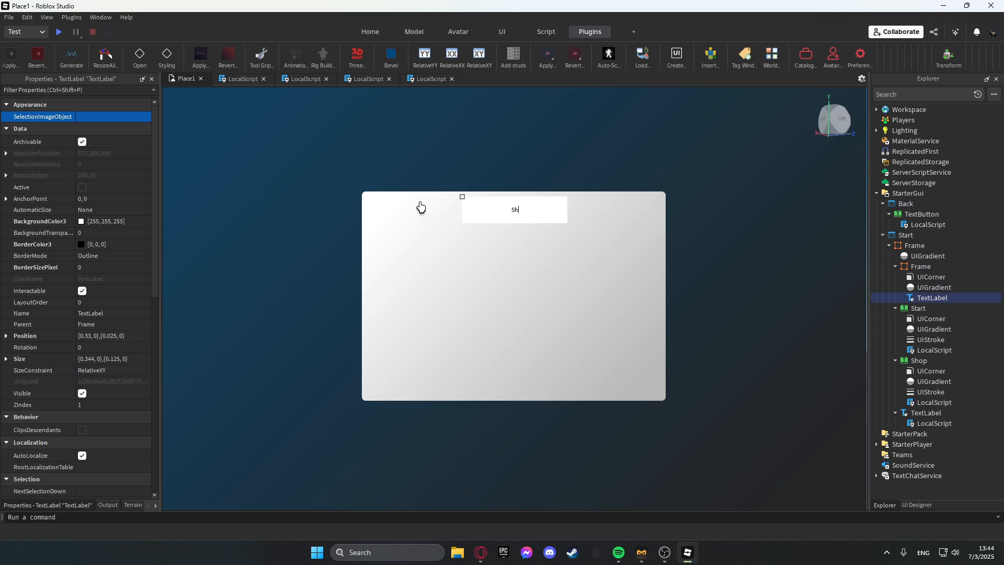
pyautogui.write('op')
pyautogui.press('Return')
# Rename the inner panel Frame to Shop and the outer Frame to Main.
pyautogui.click(920, 268)
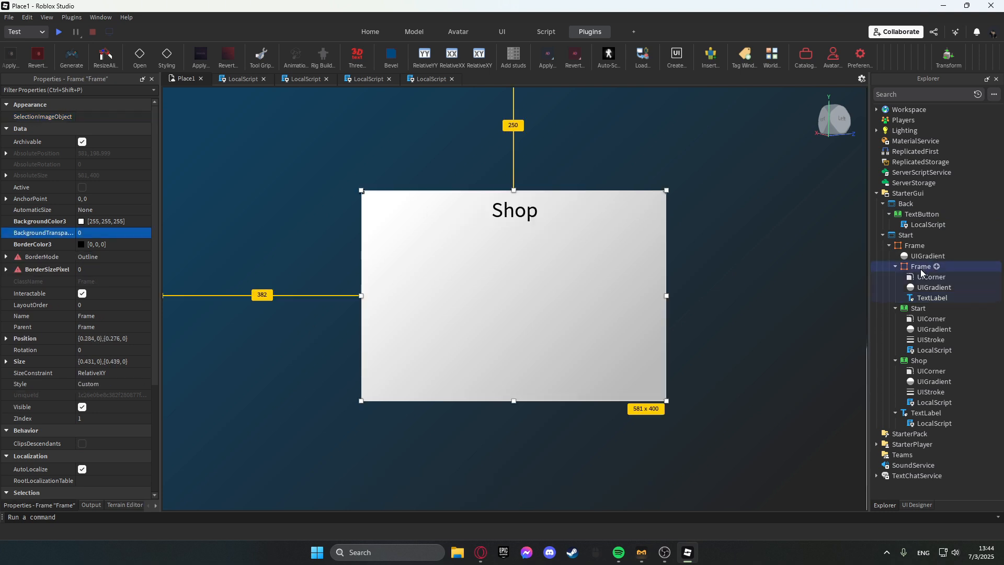
pyautogui.click(921, 268)
pyautogui.write('Shop')
pyautogui.press('Return')
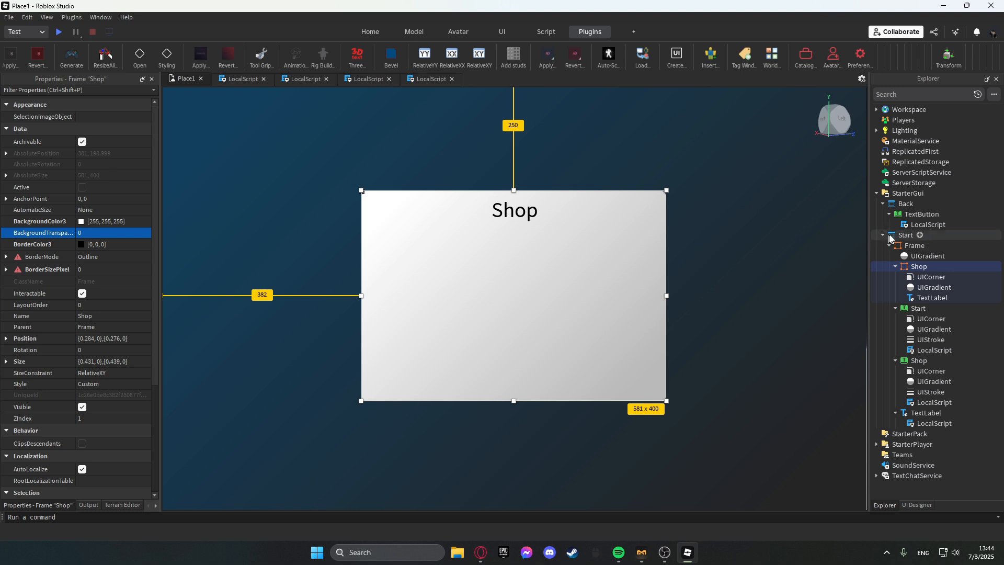
pyautogui.click(919, 249)
pyautogui.click(918, 249)
pyautogui.write('Main')
pyautogui.press('Return')
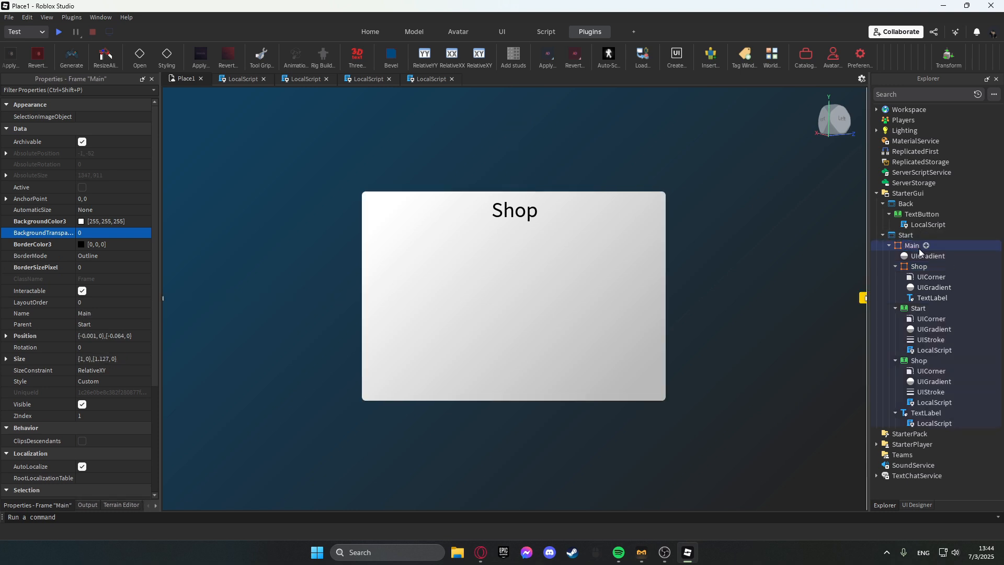
# Insert a TextButton into the Shop panel and rename it Close.
pyautogui.click(933, 267)
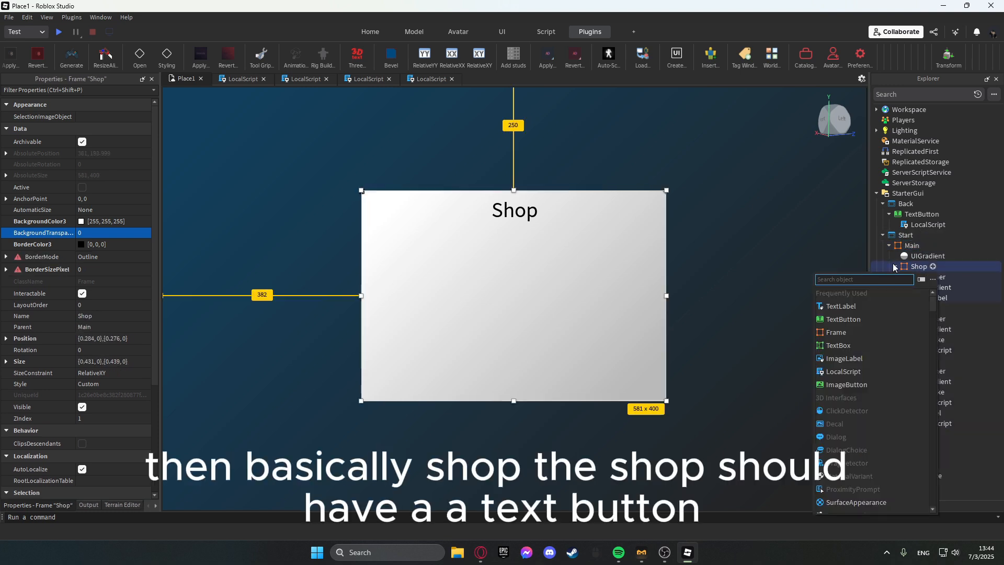
pyautogui.click(895, 266)
pyautogui.click(895, 267)
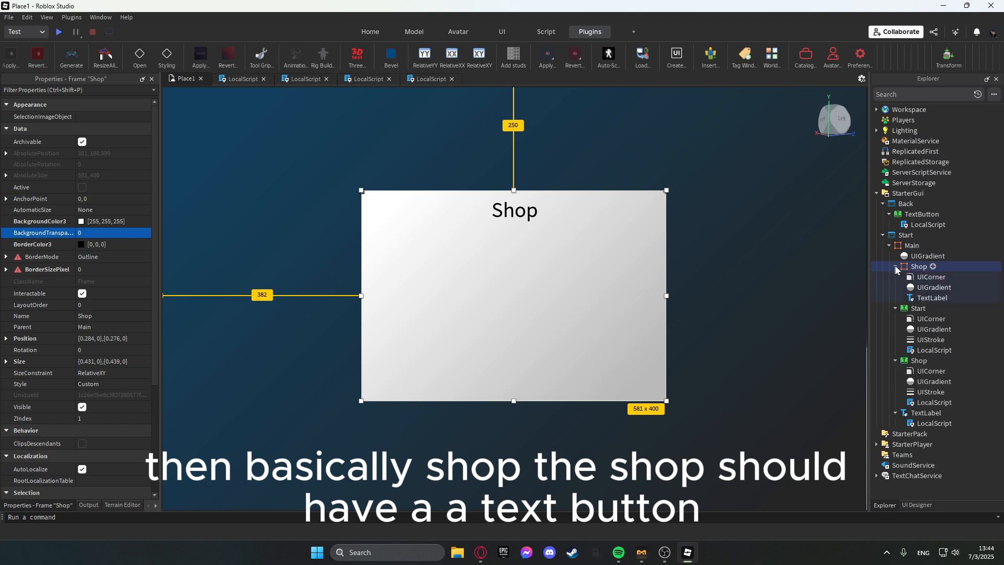
pyautogui.click(933, 267)
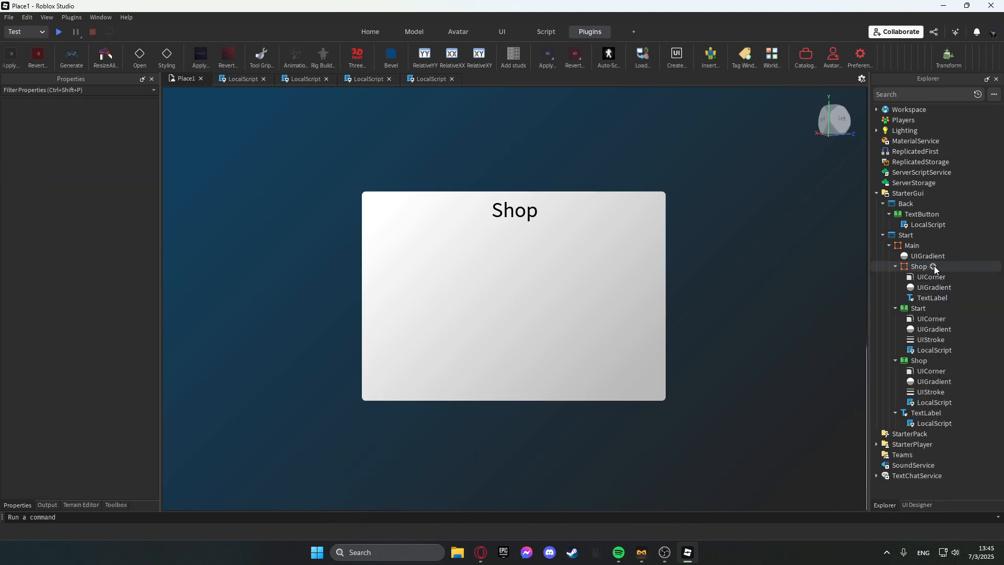
pyautogui.click(933, 267)
pyautogui.write('t')
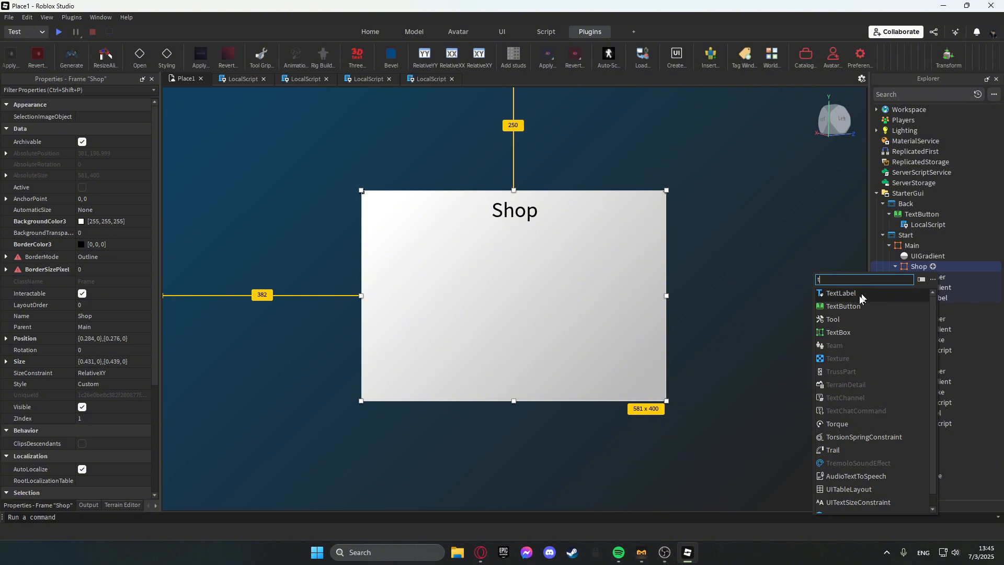
pyautogui.click(842, 306)
pyautogui.click(935, 298)
pyautogui.write('C')
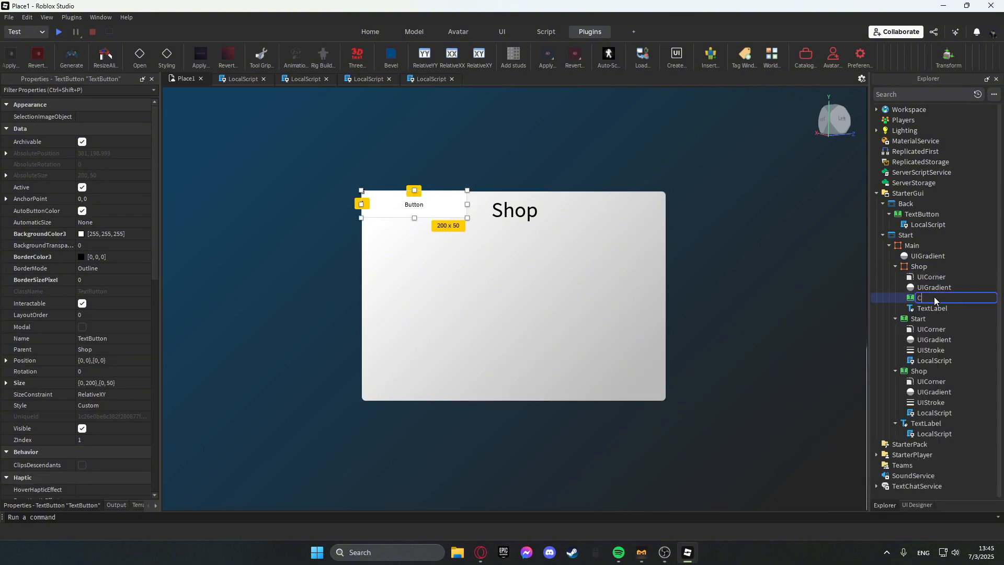
pyautogui.write('lose')
pyautogui.press('Return')
# Change the Close button's text to x.
pyautogui.doubleClick(432, 207)
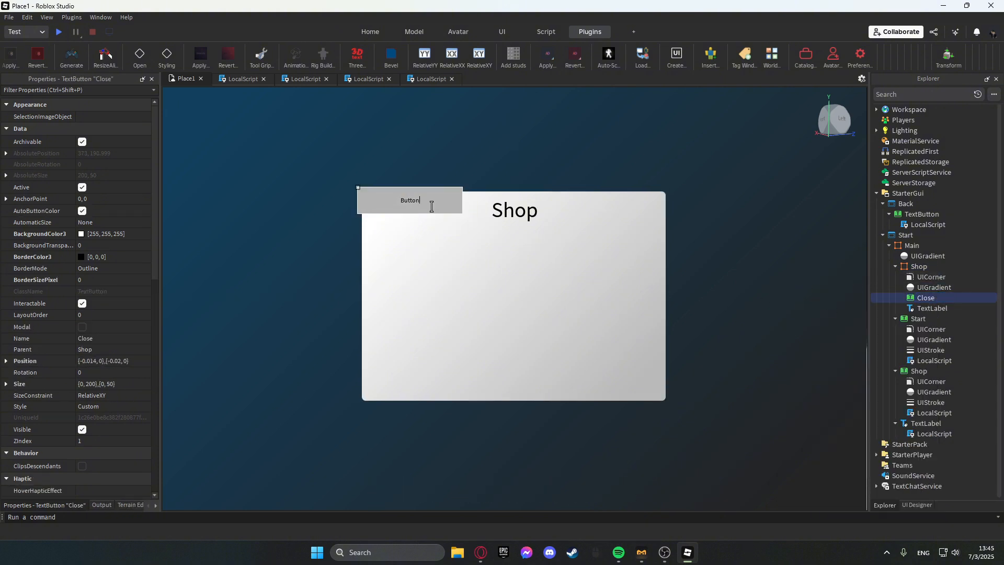
pyautogui.moveTo(431, 200); pyautogui.dragTo(380, 189)
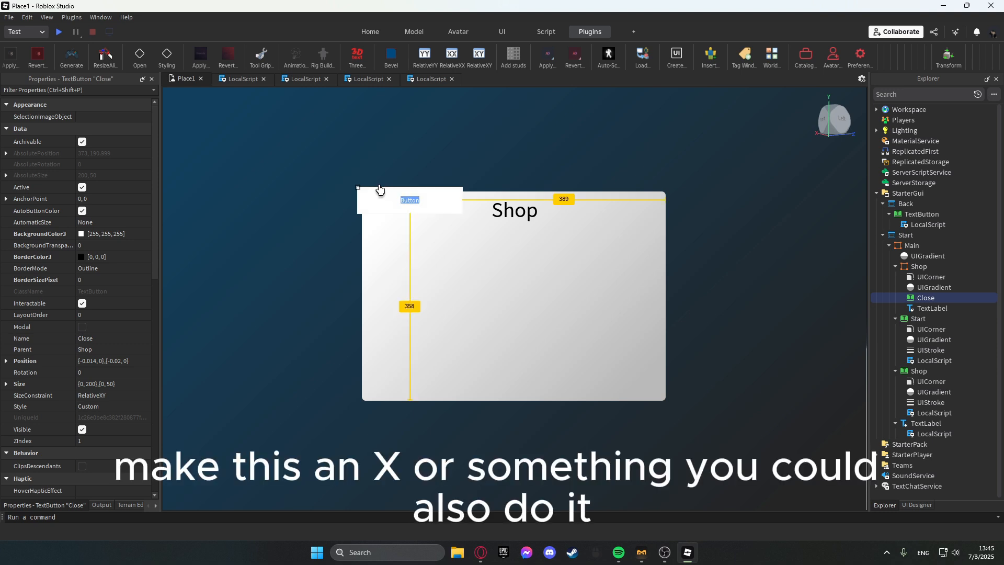
pyautogui.click(455, 228)
pyautogui.click(448, 206)
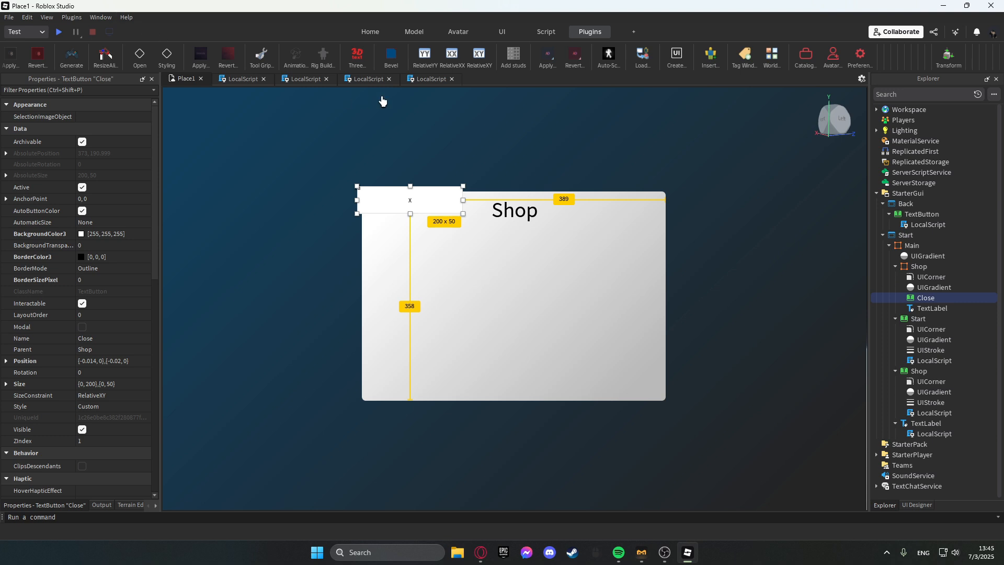
# Convert the Close button's size to scale with the UI Designer's Size to Scale.
pyautogui.click(917, 505)
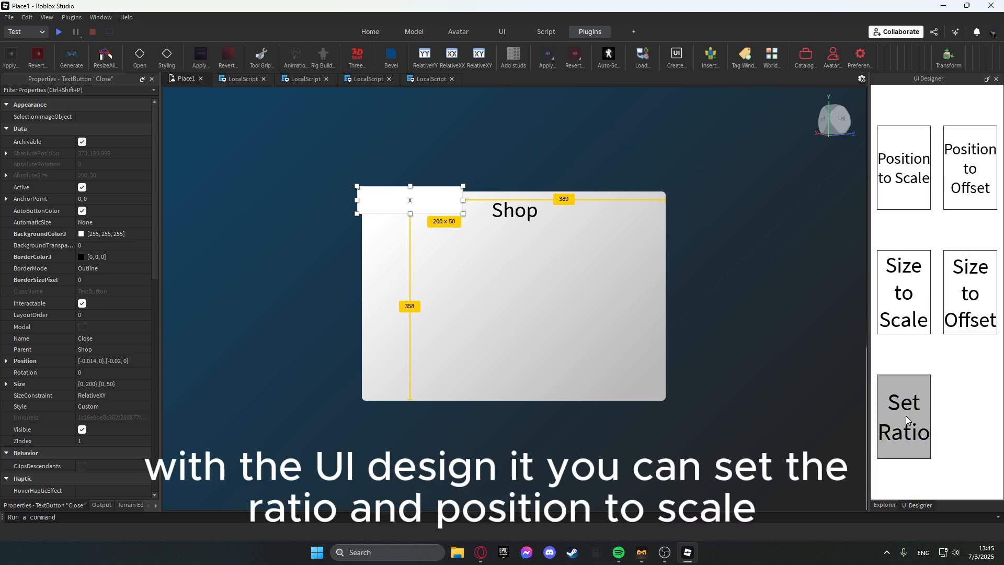
pyautogui.click(904, 309)
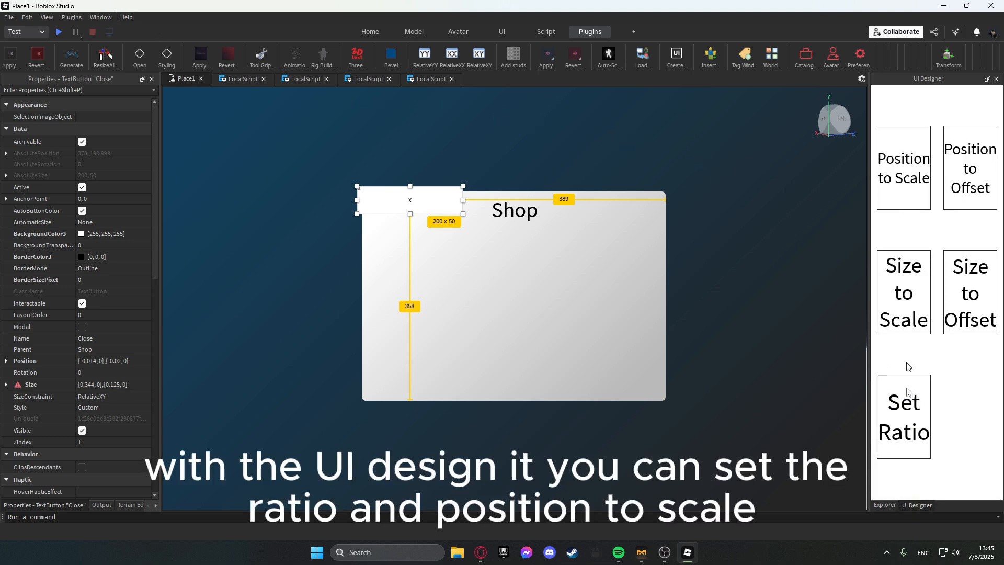
pyautogui.click(886, 505)
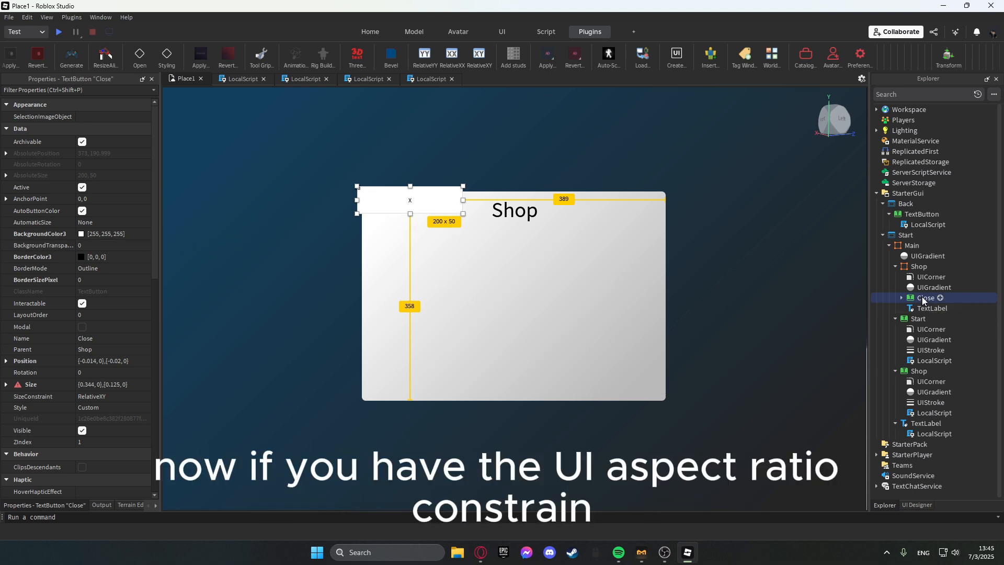
# Add a UIAspectRatioConstraint with aspect ratio 1 to the Close button and move it into the panel's top-left corner.
pyautogui.click(902, 298)
pyautogui.click(946, 309)
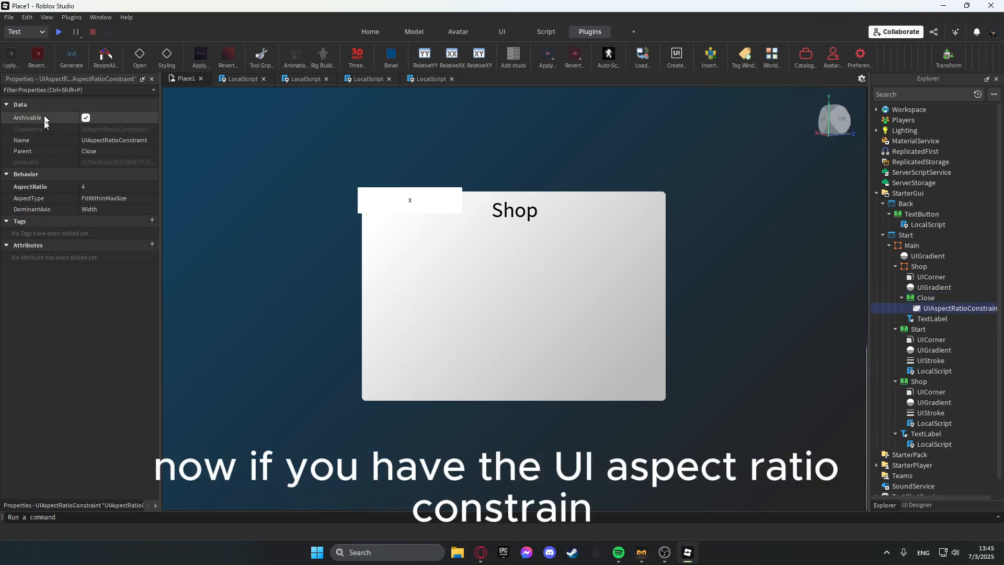
pyautogui.click(101, 186)
pyautogui.write('1')
pyautogui.press('Return')
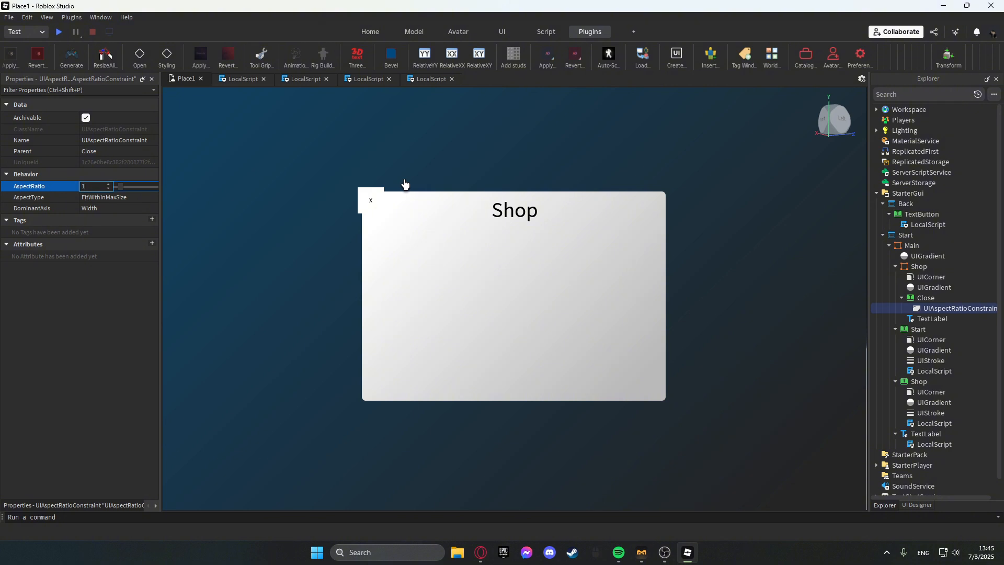
pyautogui.moveTo(376, 206); pyautogui.dragTo(385, 211)
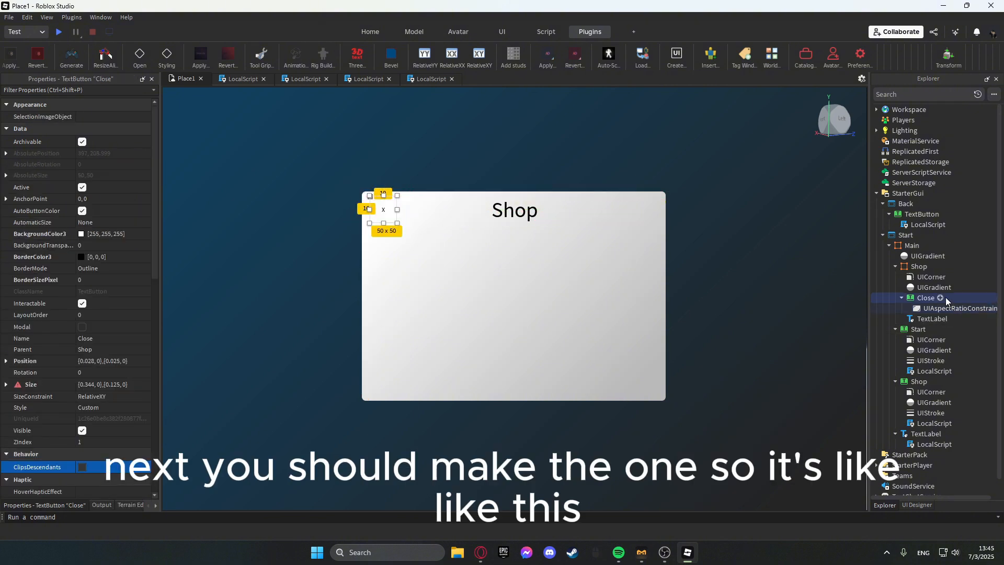
# Duplicate the panel's UICorner into the Close button and set its corner radius to 1, 0.
pyautogui.click(924, 277)
pyautogui.hotkey('ctrl', 'd')
pyautogui.moveTo(931, 301); pyautogui.dragTo(925, 309)
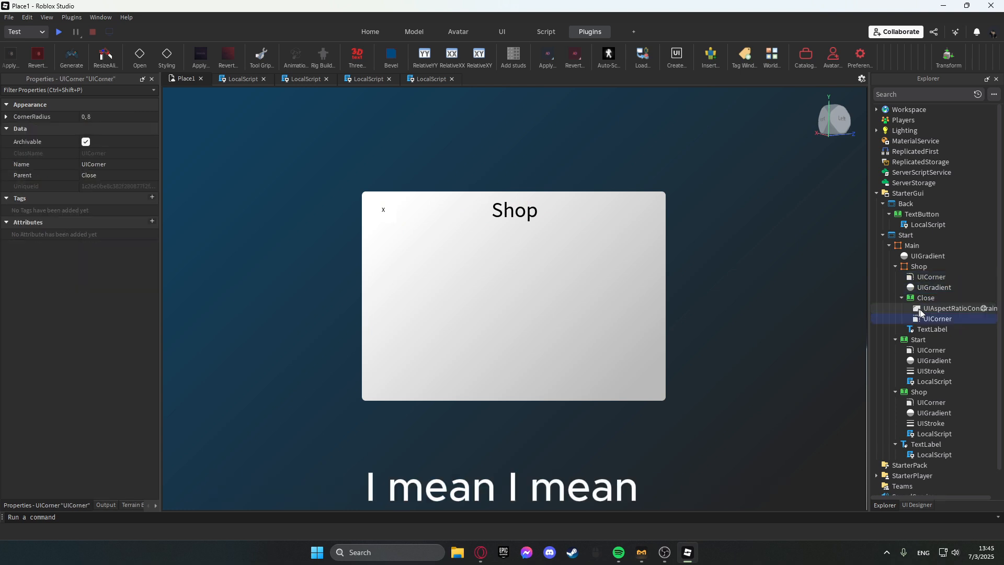
pyautogui.click(105, 117)
pyautogui.write('1,0')
pyautogui.press('Return')
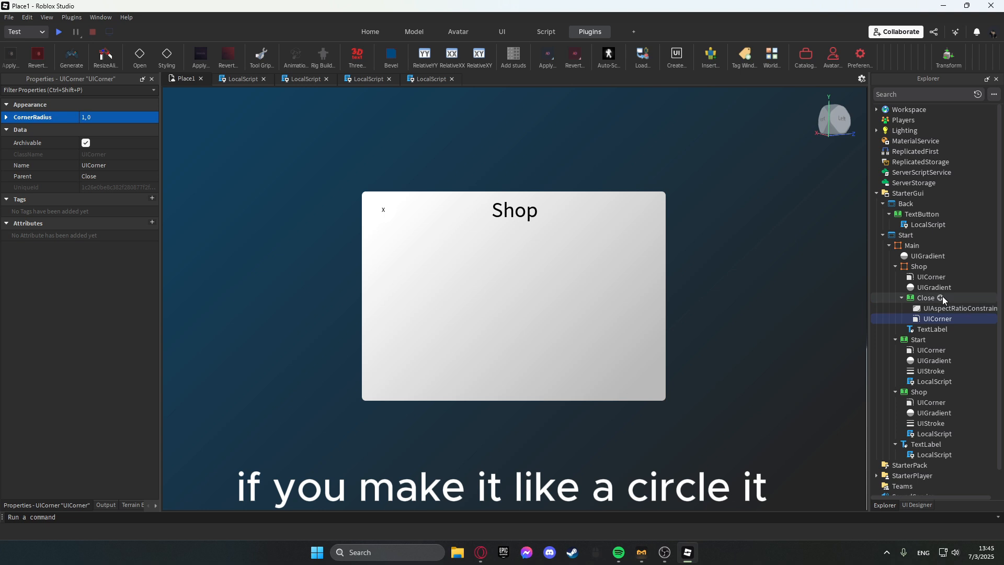
# Set the Close button's background colour to a light red.
pyautogui.click(925, 298)
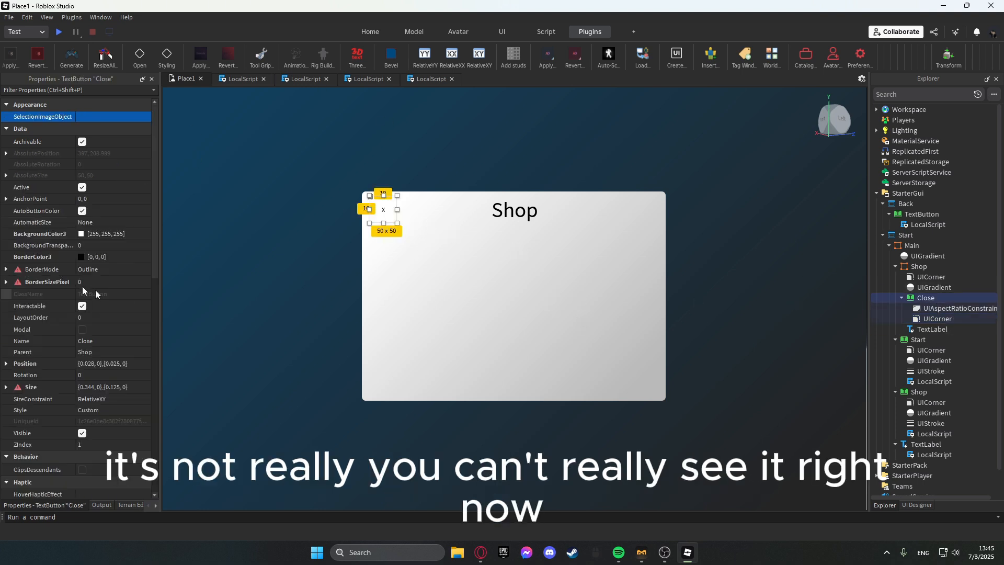
pyautogui.scroll(-2, 70, 261)
pyautogui.click(81, 179)
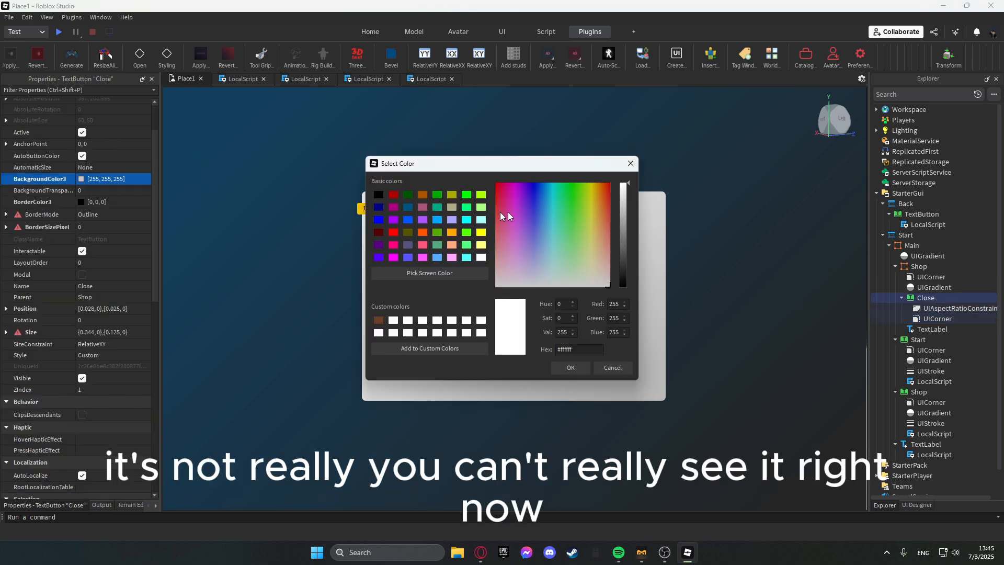
pyautogui.moveTo(501, 215); pyautogui.dragTo(451, 150)
pyautogui.click(566, 366)
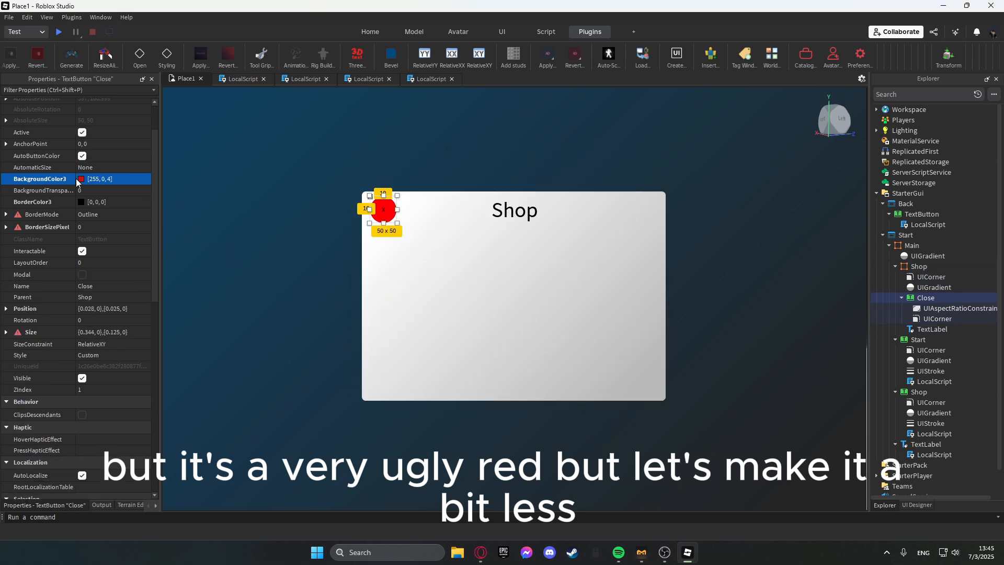
pyautogui.click(78, 179)
pyautogui.moveTo(516, 210); pyautogui.dragTo(508, 198)
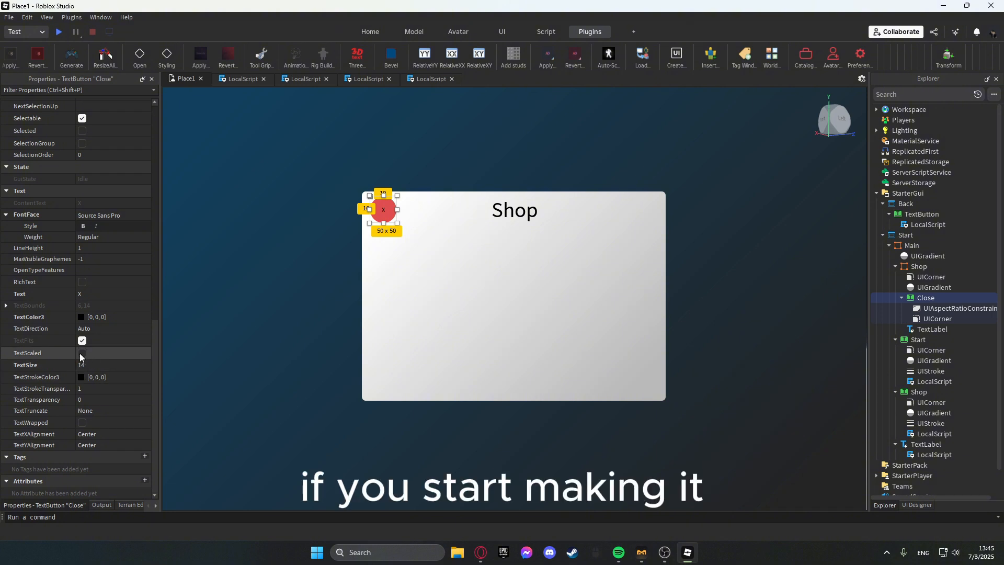
# Turn on TextScaled and TextWrapped for the Close button and set its font to Fredoka One.
pyautogui.click(82, 353)
pyautogui.click(83, 423)
pyautogui.click(97, 217)
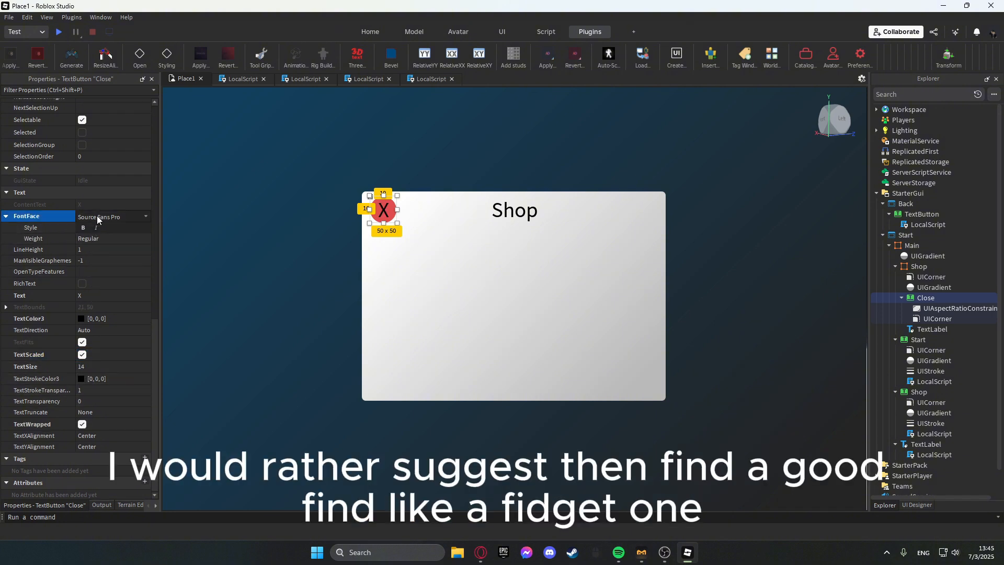
pyautogui.click(97, 217)
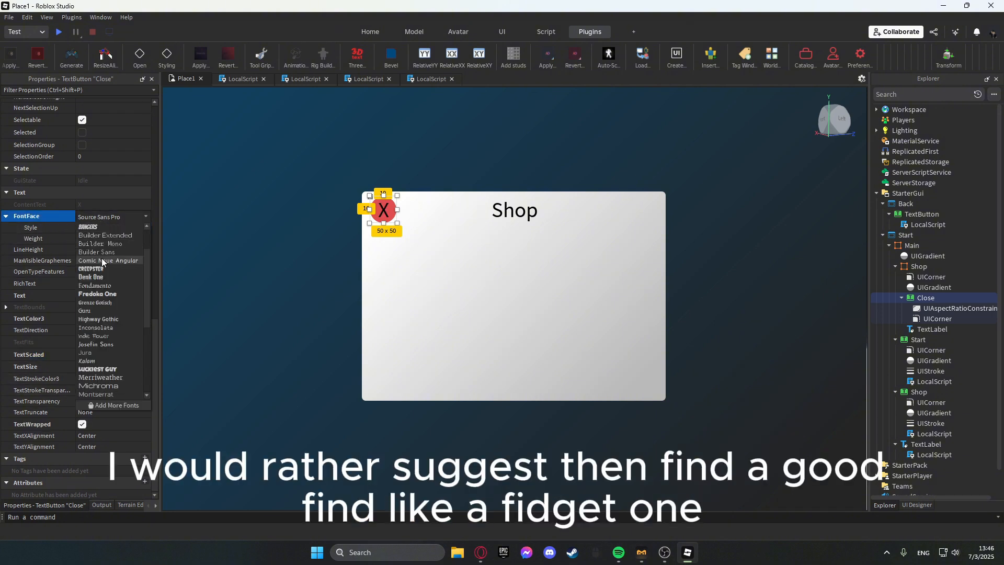
pyautogui.scroll(-1, 101, 260)
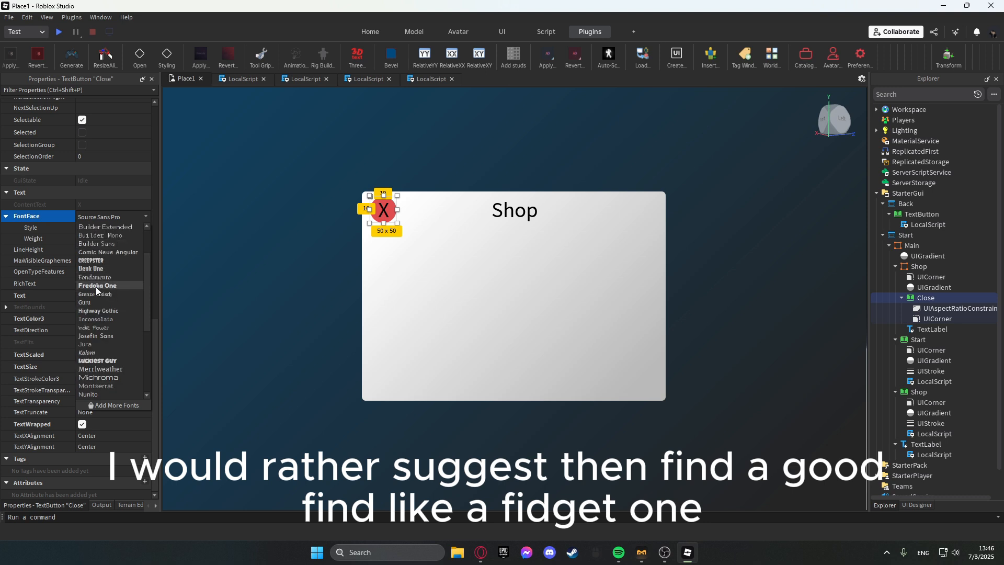
pyautogui.click(96, 285)
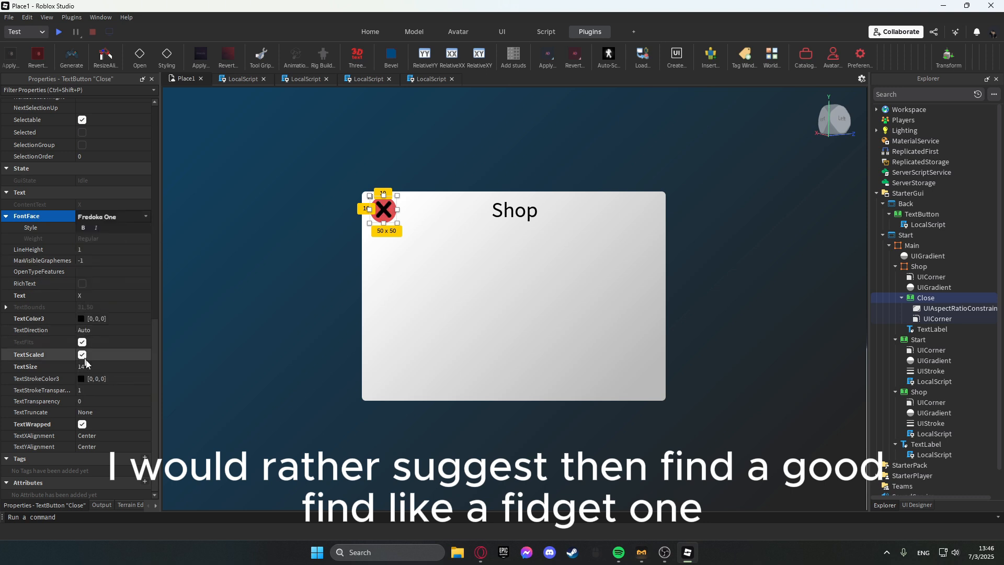
# Add a LocalScript to the Close button and start a MouseButton1Click:Connect(function() handler on its parent.
pyautogui.scroll(10, 86, 363)
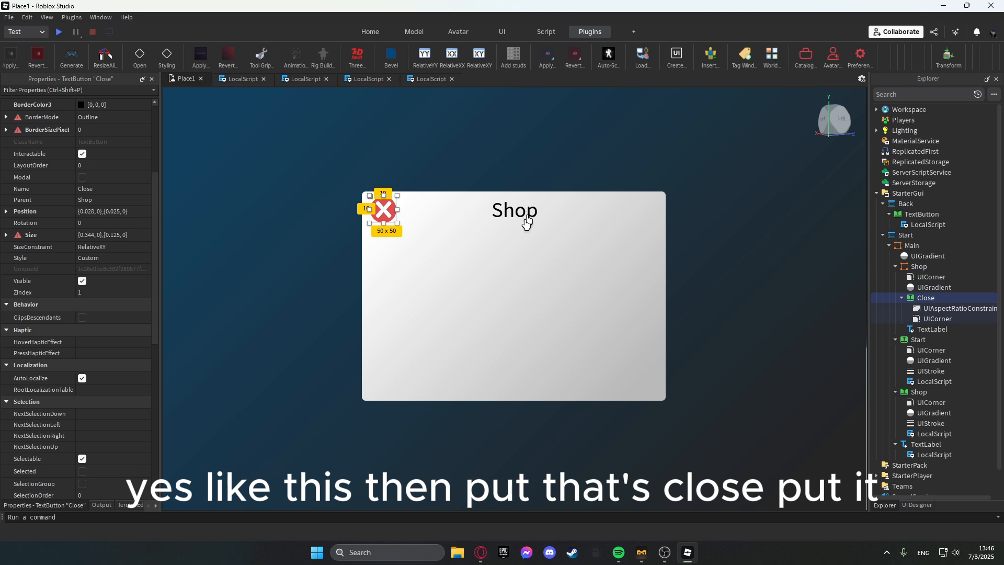
pyautogui.click(521, 307)
pyautogui.click(386, 215)
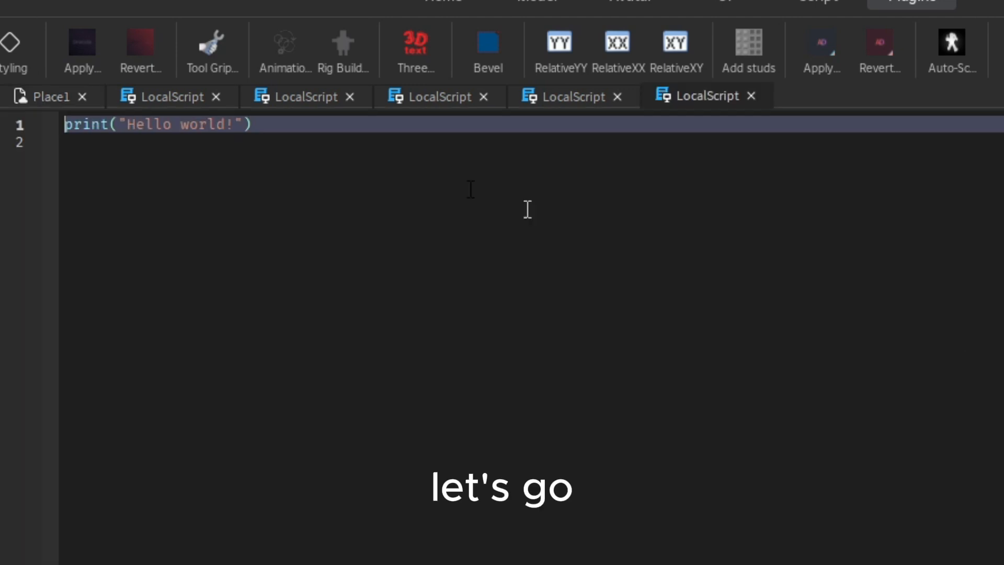
pyautogui.hotkey('ctrl', 'a')
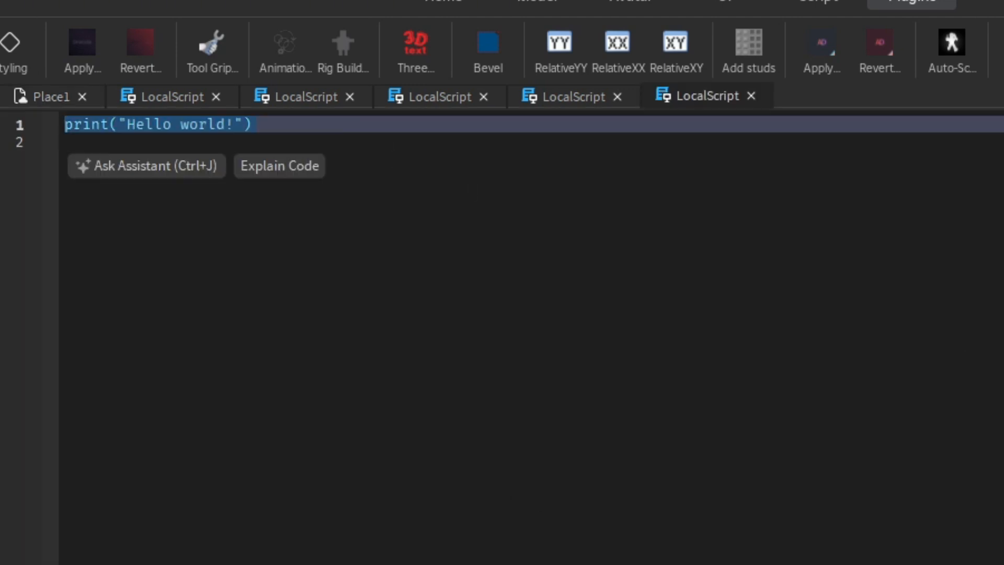
pyautogui.write('script')
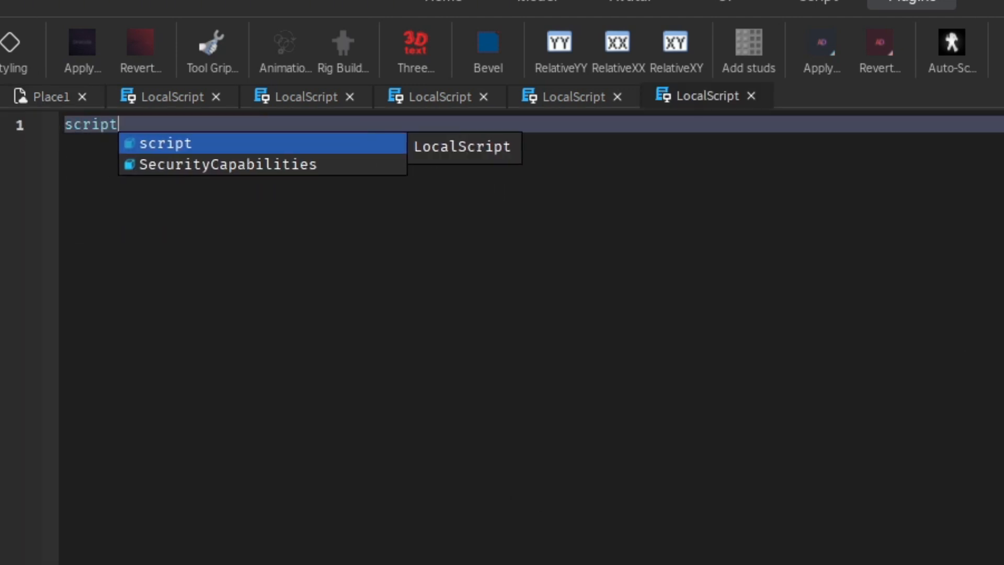
pyautogui.write('.Parent.M')
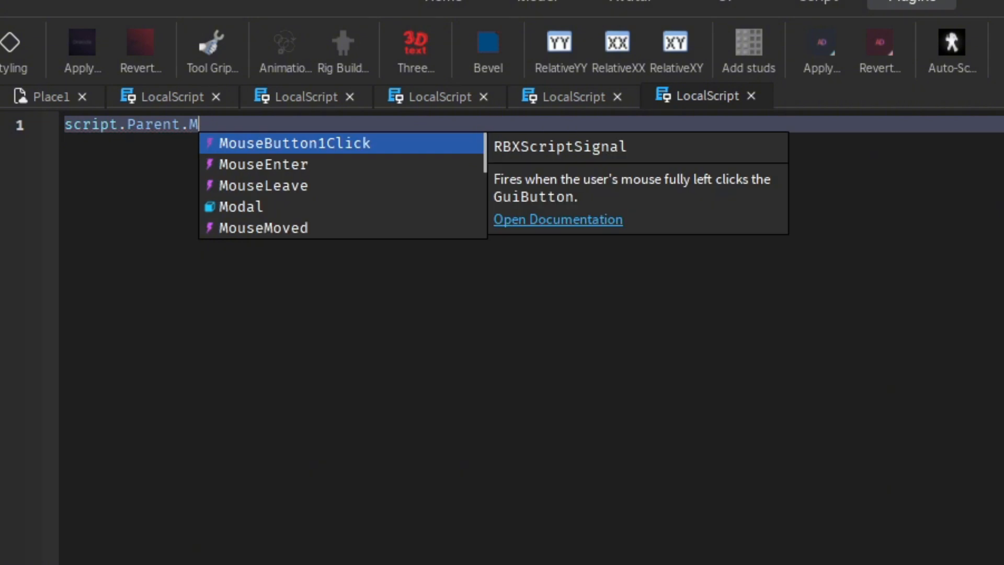
pyautogui.press('Tab')
pyautogui.write(':')
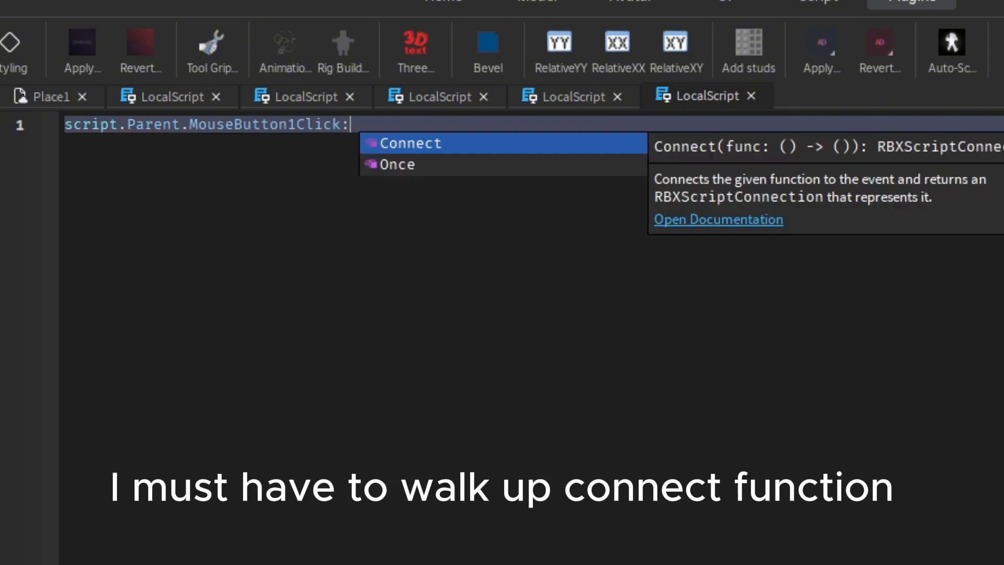
pyautogui.press('Tab')
pyautogui.write('f')
pyautogui.press('Tab')
pyautogui.write('()')
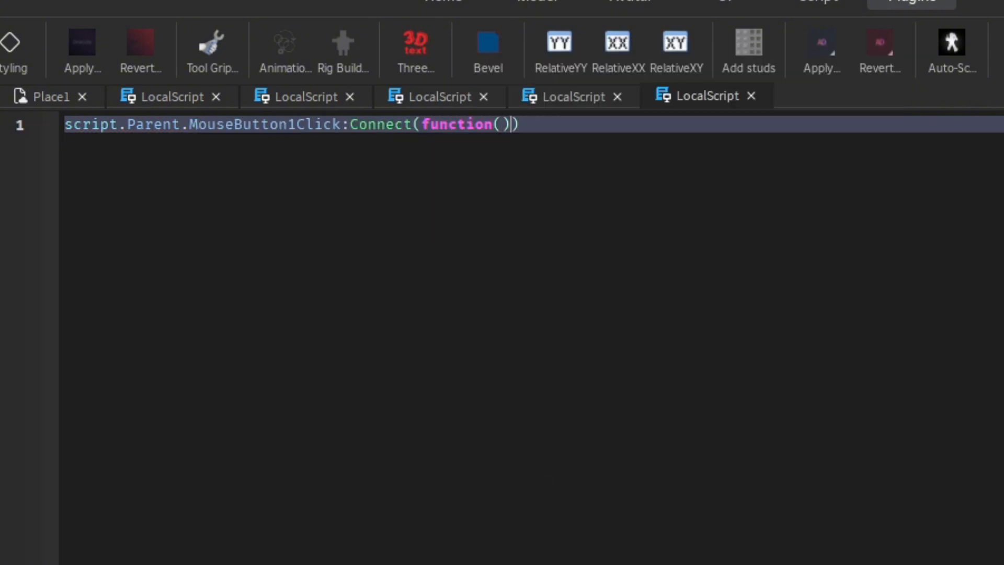
pyautogui.press('Return')
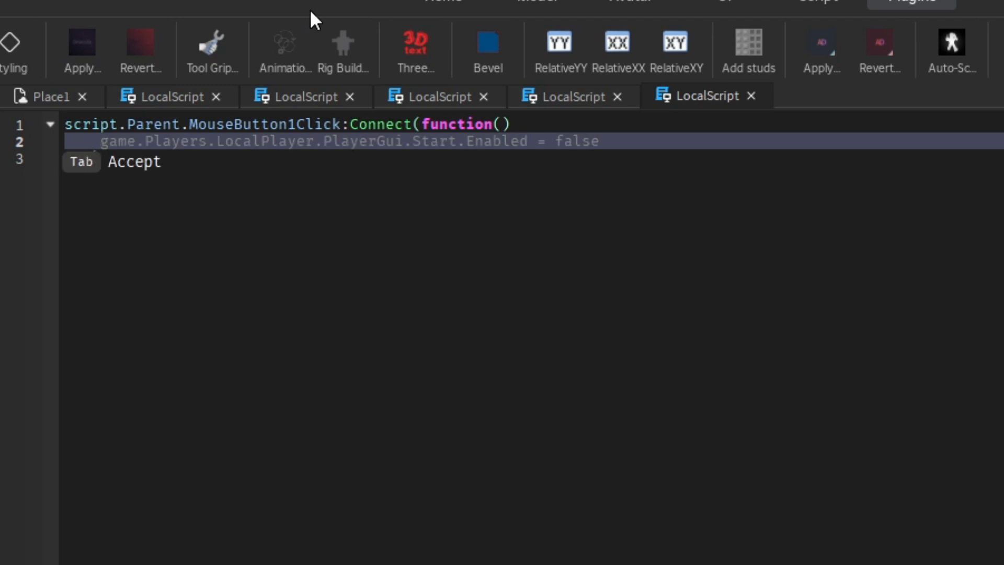
# Make the Close button's click handler set script.Parent.Visible to false.
pyautogui.write('script.P')
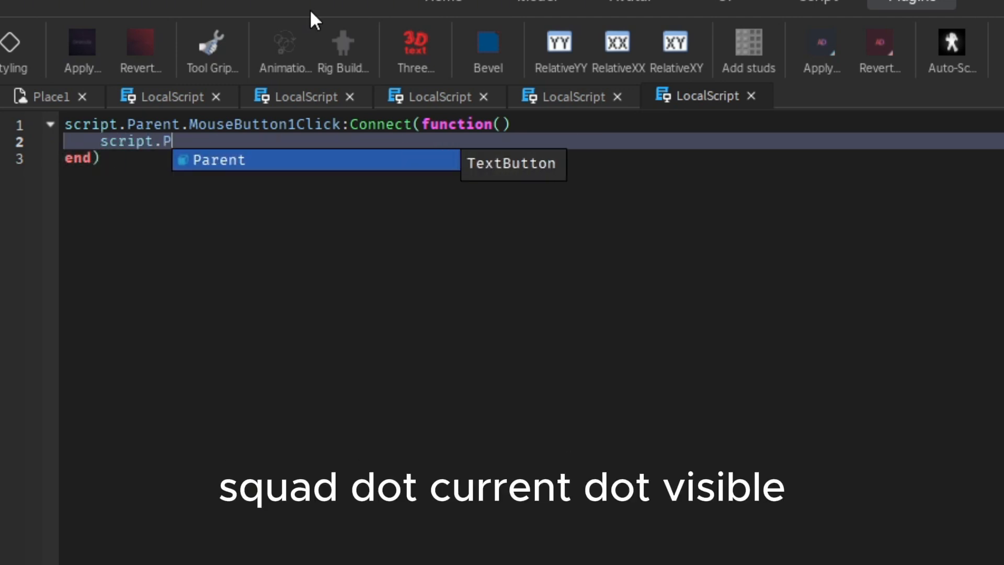
pyautogui.press('Tab')
pyautogui.write('.f')
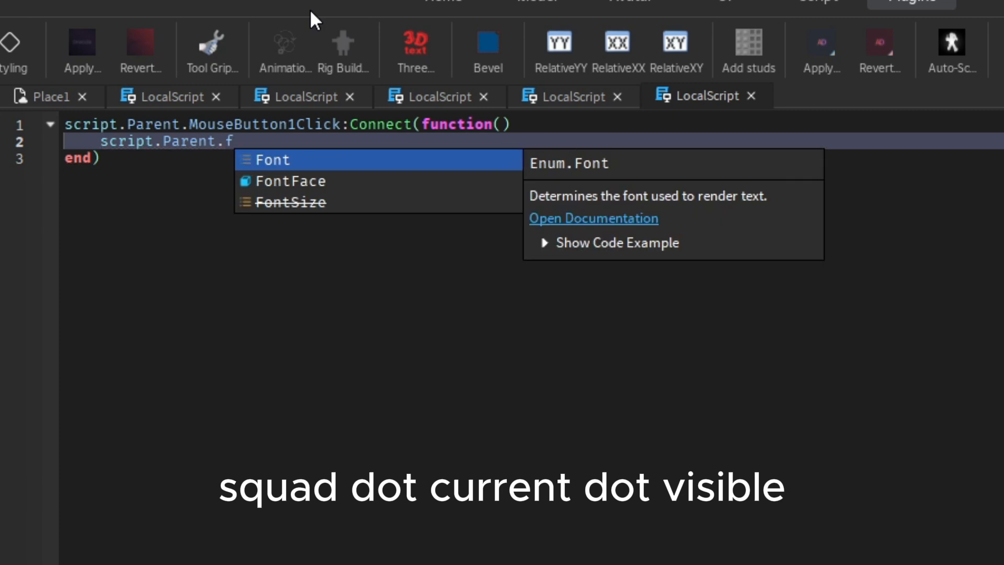
pyautogui.press('BackSpace')
pyautogui.write('v')
pyautogui.press('Tab')
pyautogui.press('Return')
pyautogui.press('BackSpace')
pyautogui.press('BackSpace')
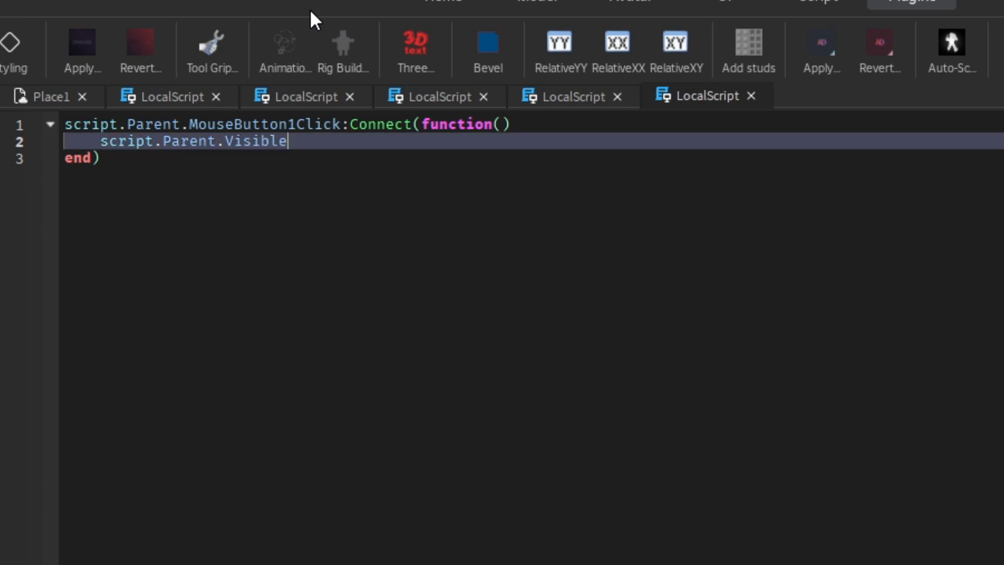
pyautogui.write('= fal')
pyautogui.press('Tab')
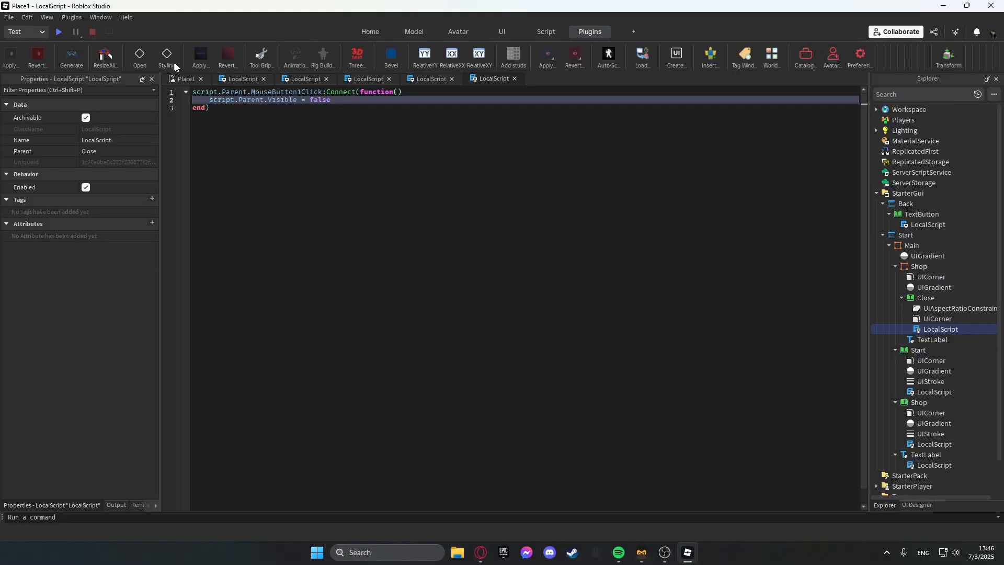
# Playtest the game and try the Close button on the Shop panel, then stop the test.
pyautogui.click(41, 101)
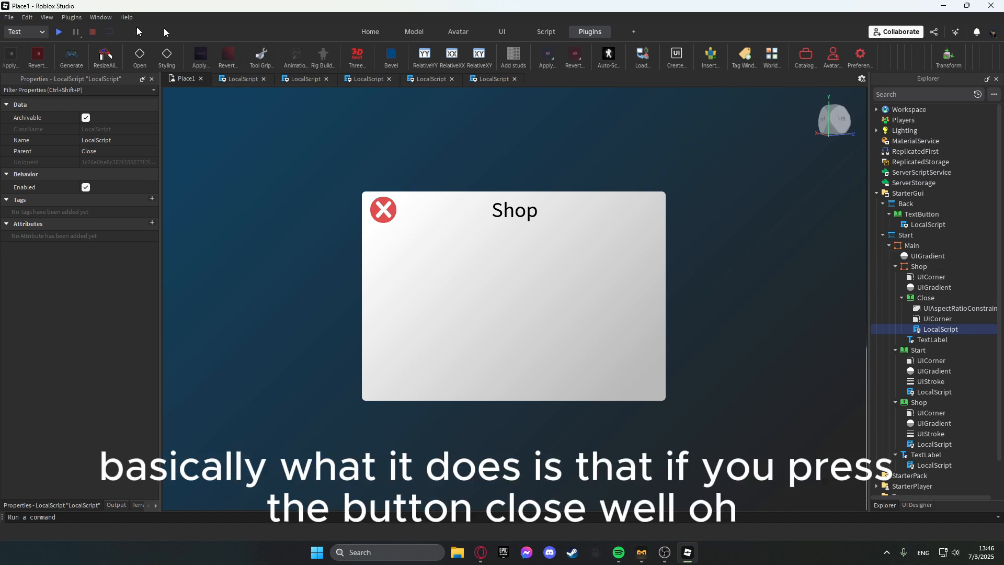
pyautogui.click(57, 32)
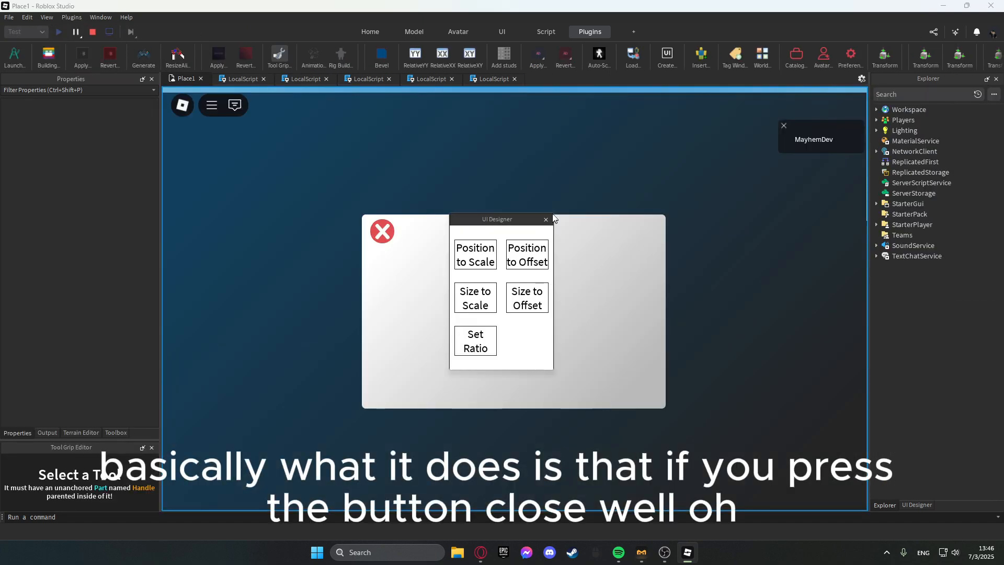
pyautogui.click(546, 219)
pyautogui.click(385, 232)
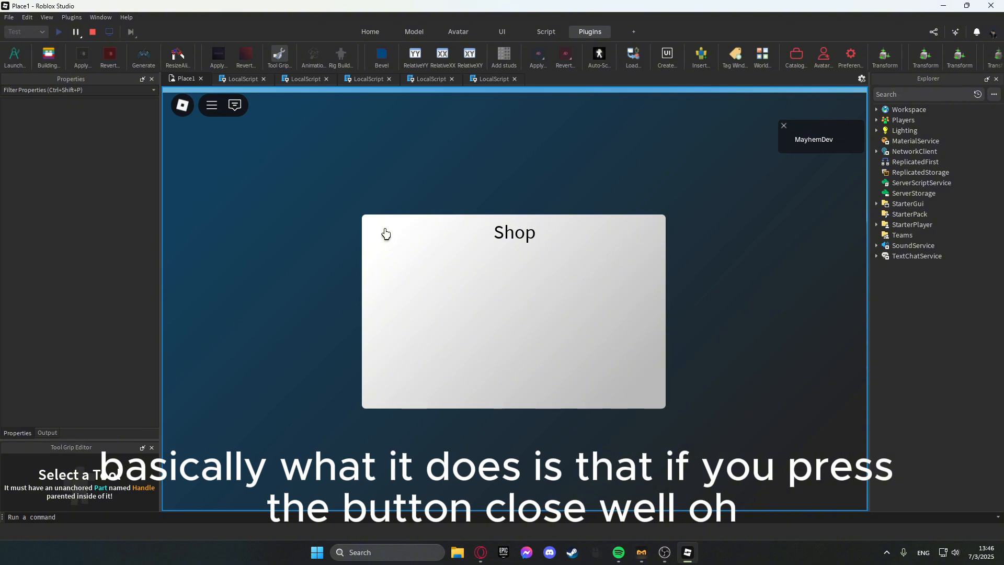
pyautogui.click(91, 32)
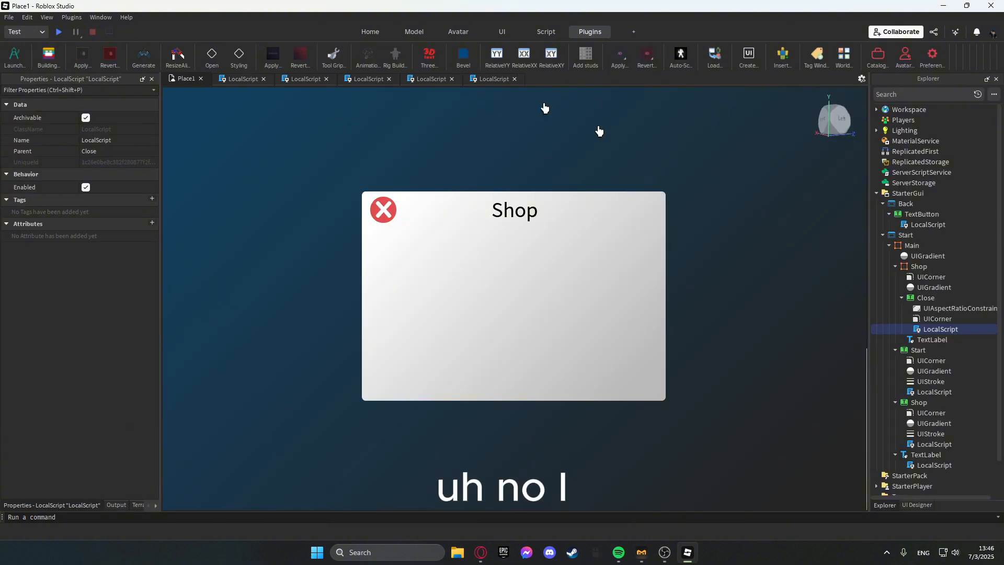
# Change the Close script so it hides script.Parent.Parent instead of the button itself.
pyautogui.doubleClick(925, 330)
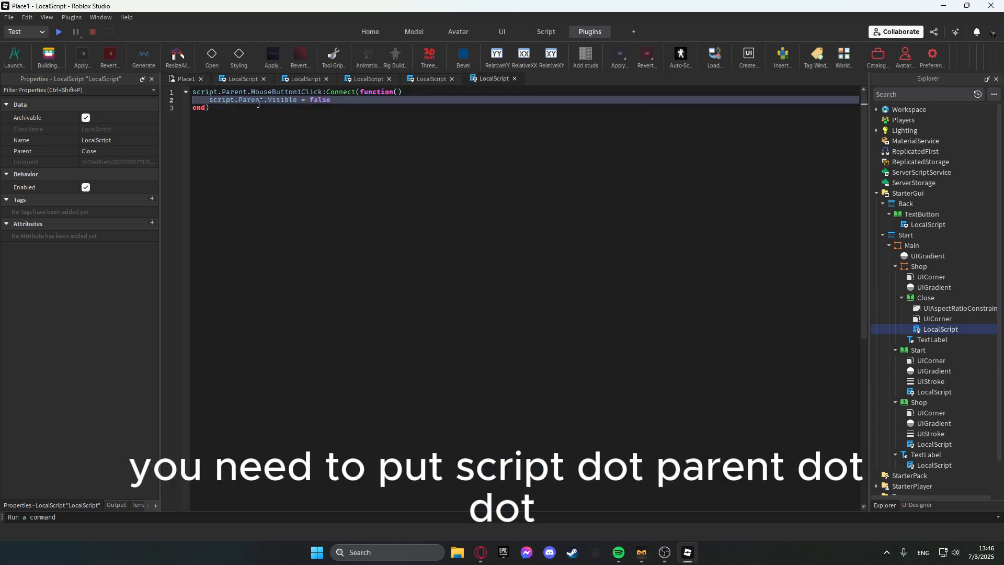
pyautogui.write('.Parem')
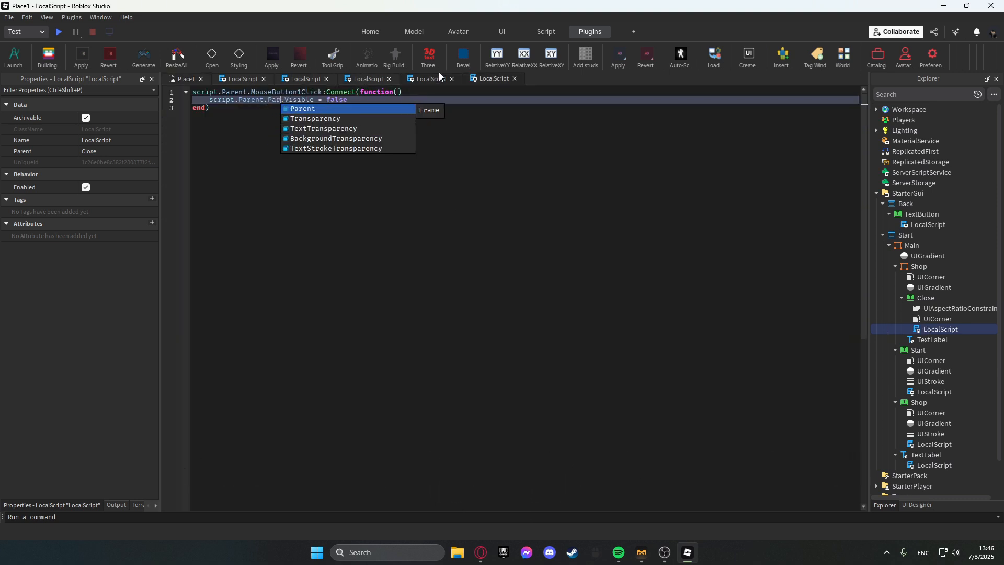
pyautogui.press('BackSpace')
pyautogui.press('Tab')
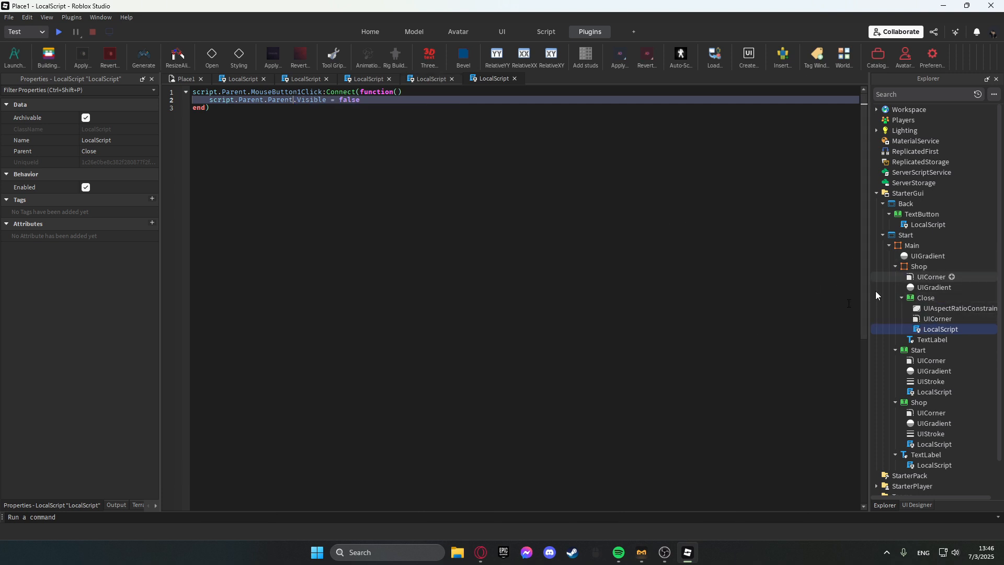
# Playtest again, closing the Shop panel and trying the Start button, then stop the test.
pyautogui.click(186, 79)
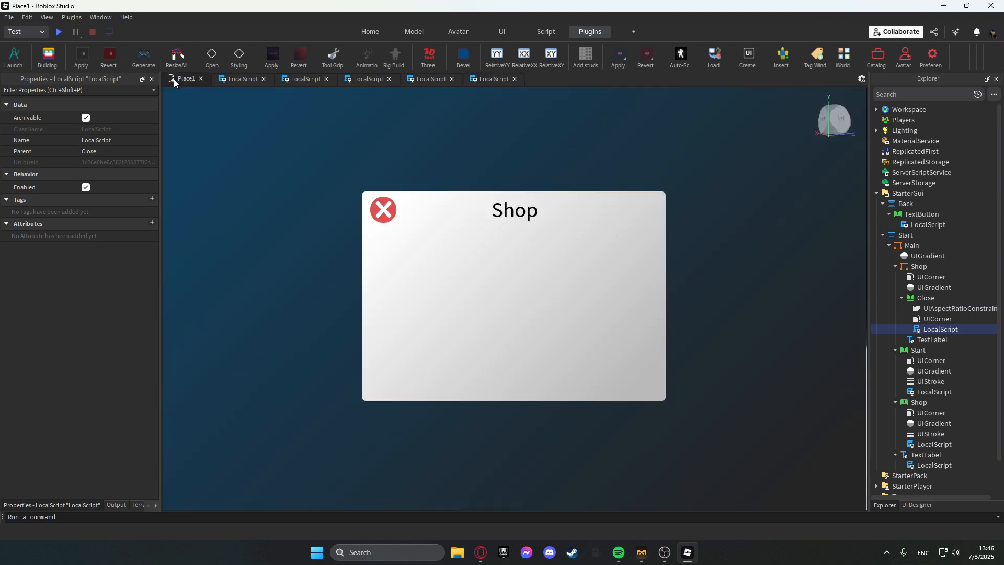
pyautogui.click(60, 32)
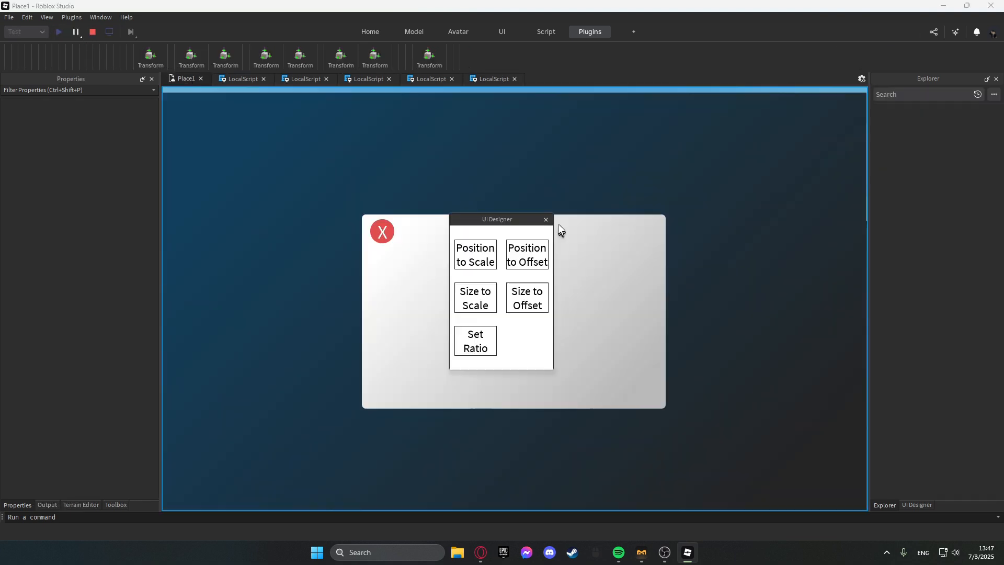
pyautogui.click(544, 220)
pyautogui.click(383, 232)
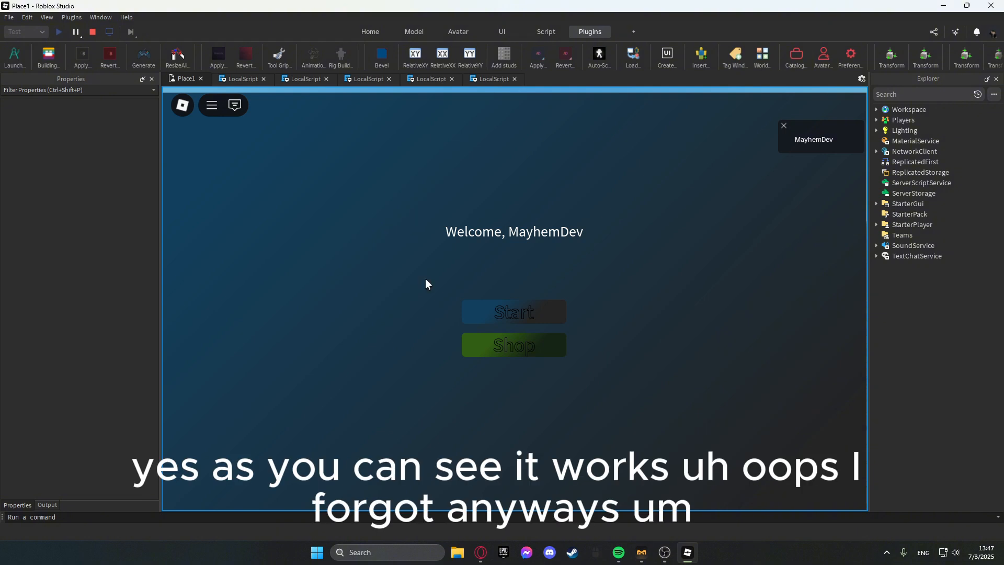
pyautogui.click(530, 312)
pyautogui.click(220, 131)
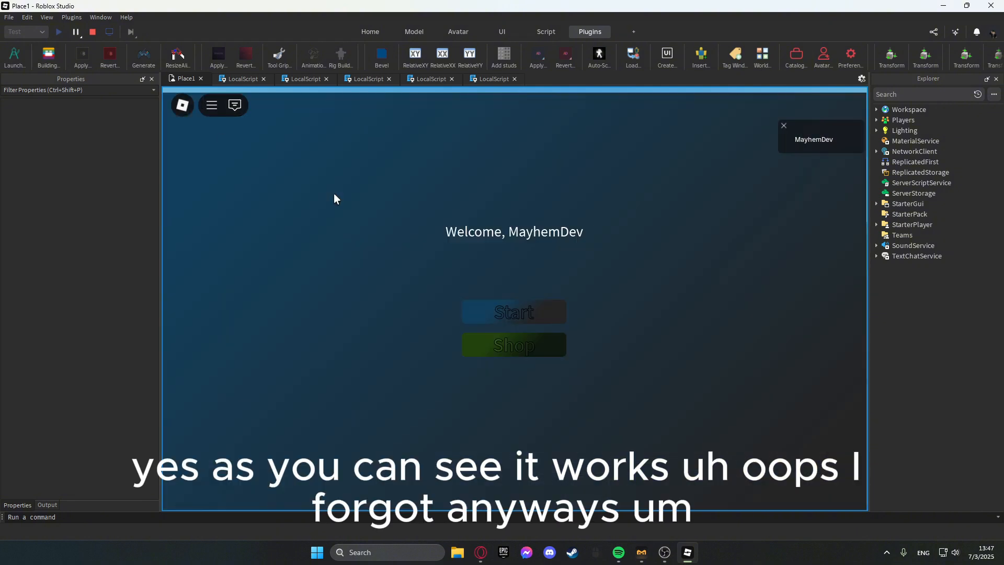
pyautogui.click(93, 32)
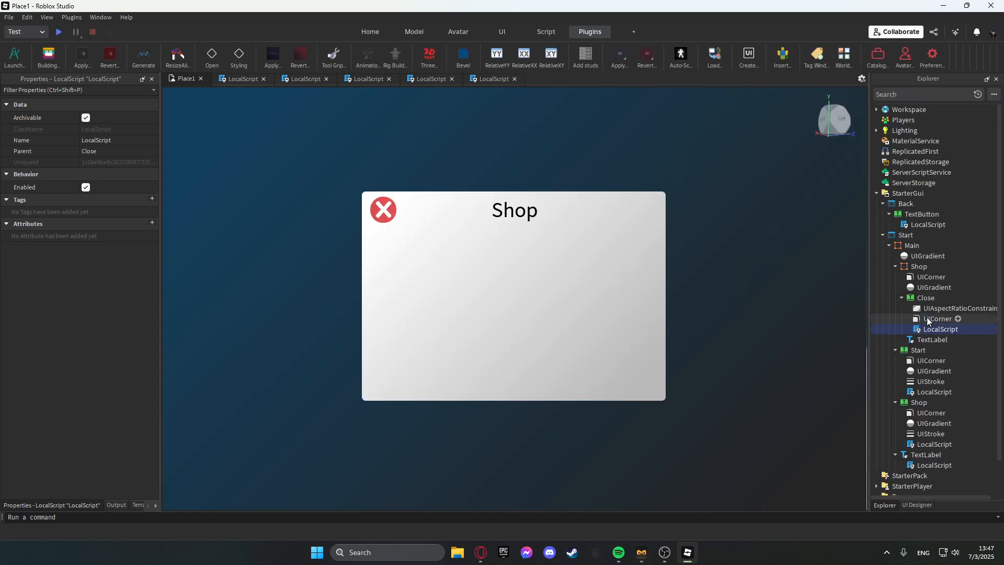
# Hide the Shop panel by turning off its Visible property.
pyautogui.click(925, 298)
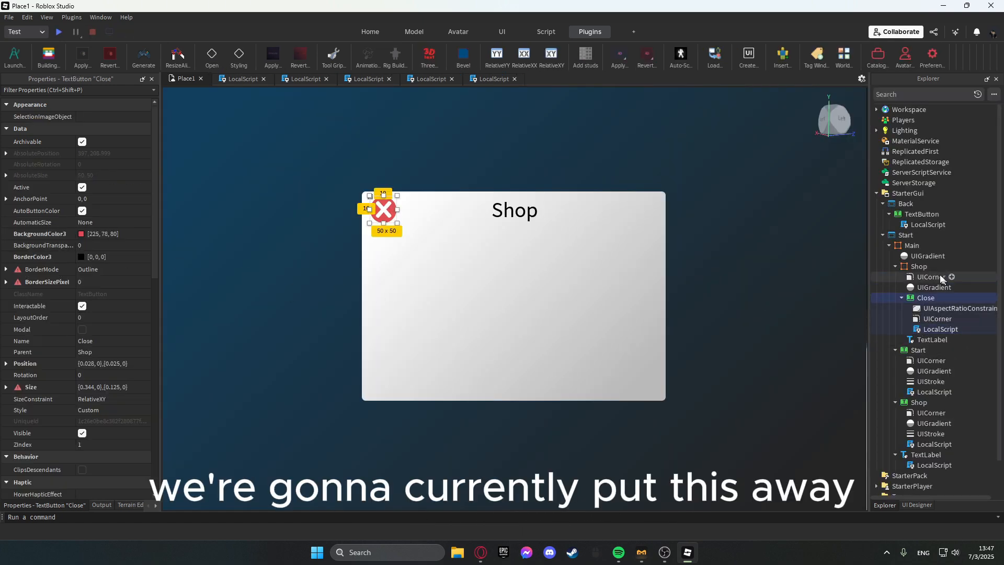
pyautogui.click(914, 267)
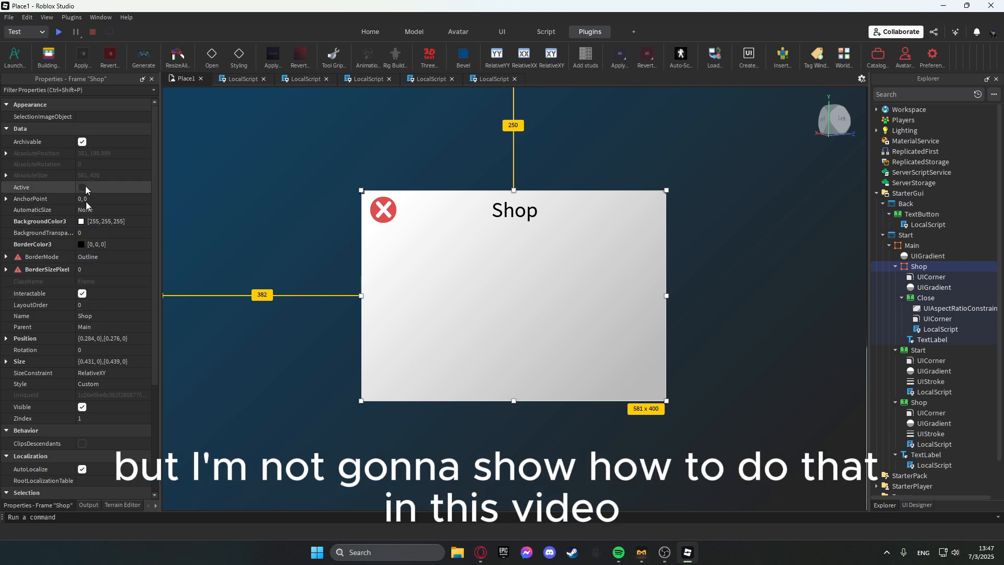
pyautogui.click(82, 407)
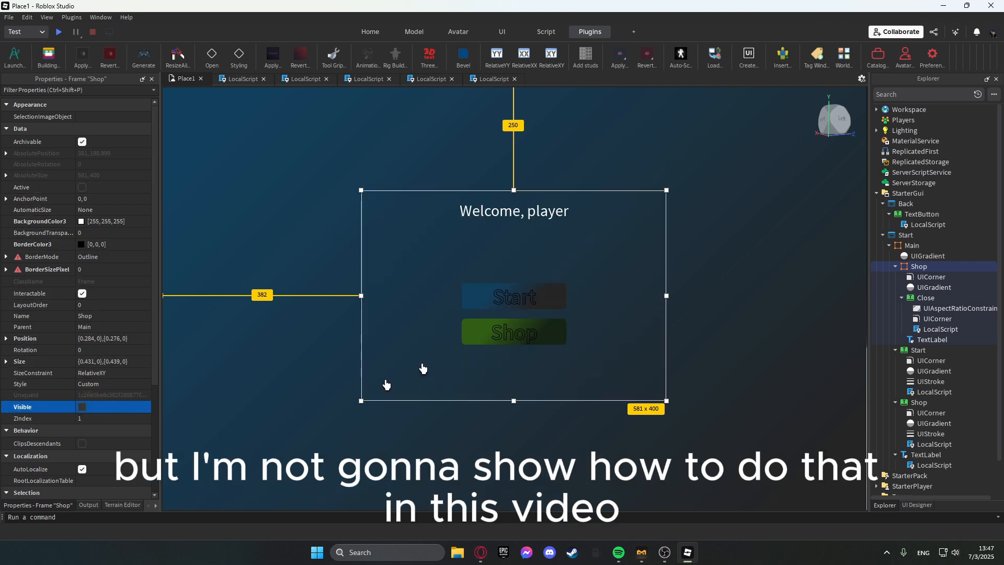
# Open the Shop button's LocalScript and delete the line that enables the Back GUI.
pyautogui.click(488, 300)
pyautogui.click(514, 332)
pyautogui.click(922, 444)
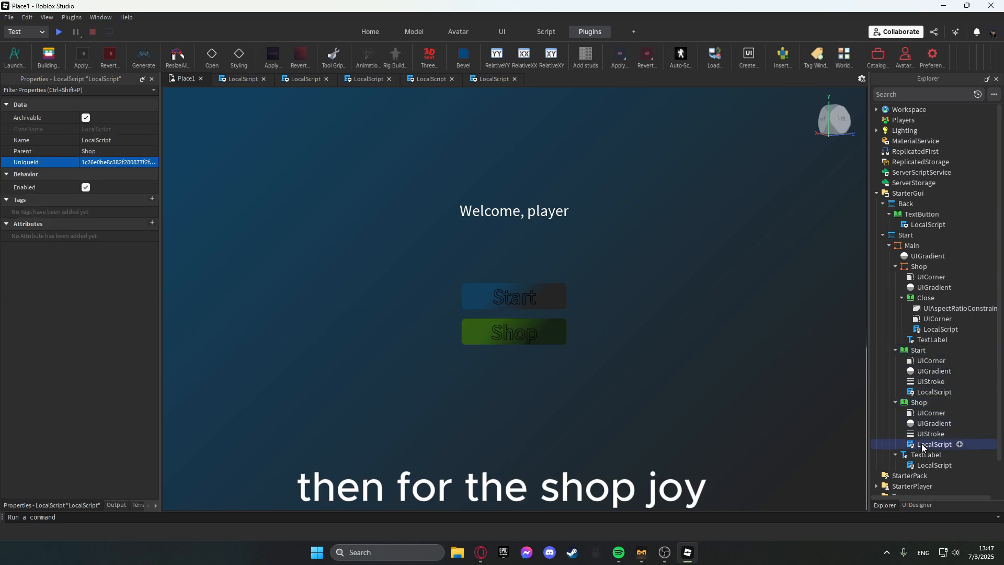
pyautogui.doubleClick(923, 444)
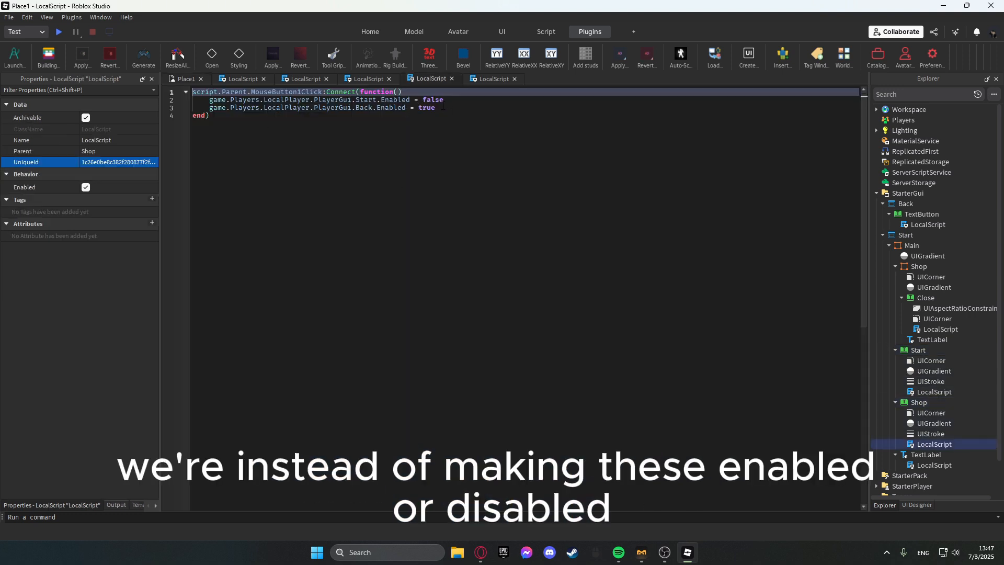
pyautogui.moveTo(439, 109); pyautogui.dragTo(198, 110)
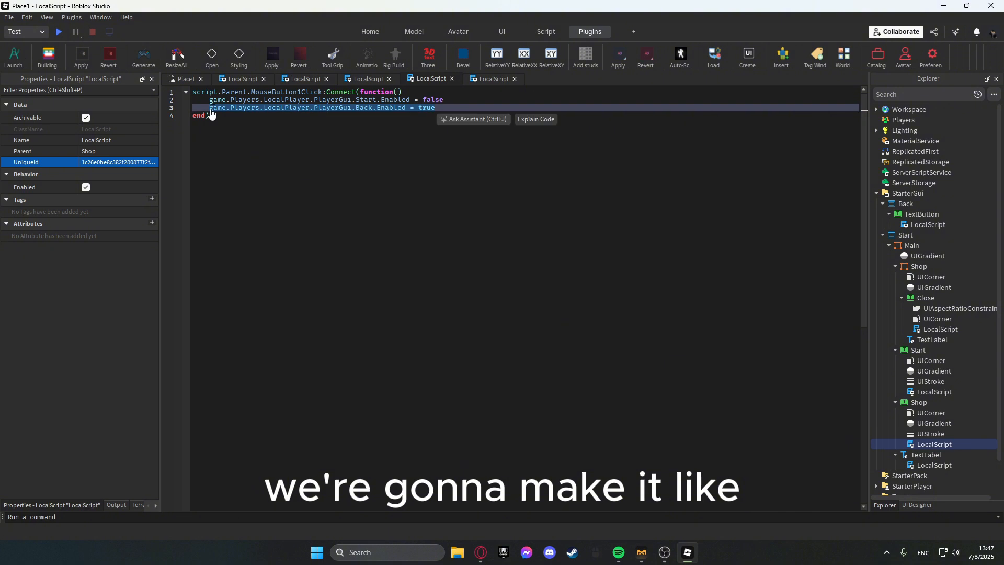
pyautogui.press('BackSpace')
pyautogui.press('BackSpace')
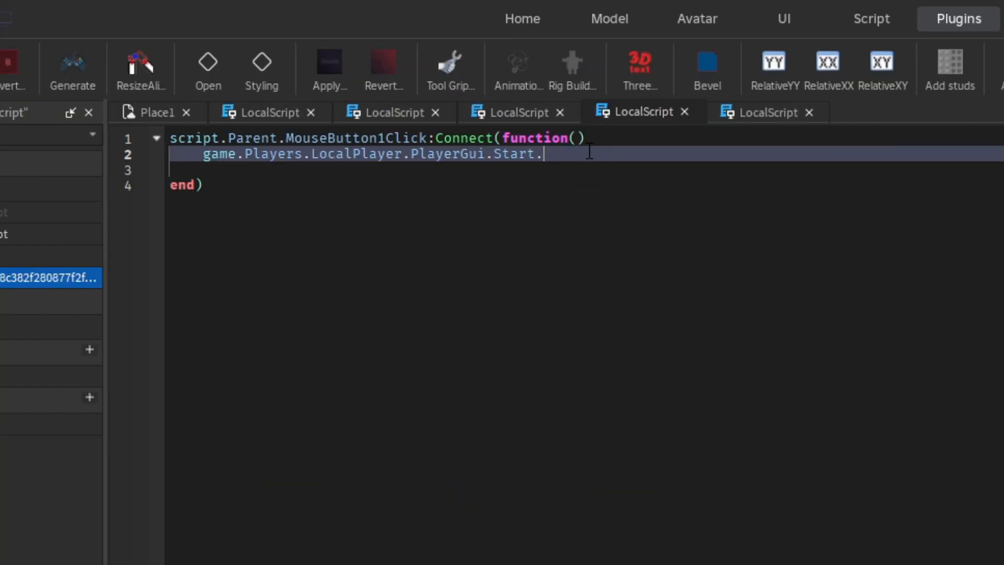
# Make the Shop button's handler set game.Players.LocalPlayer.PlayerGui.Start.Main.Shop.Visible to true.
pyautogui.write('Ma')
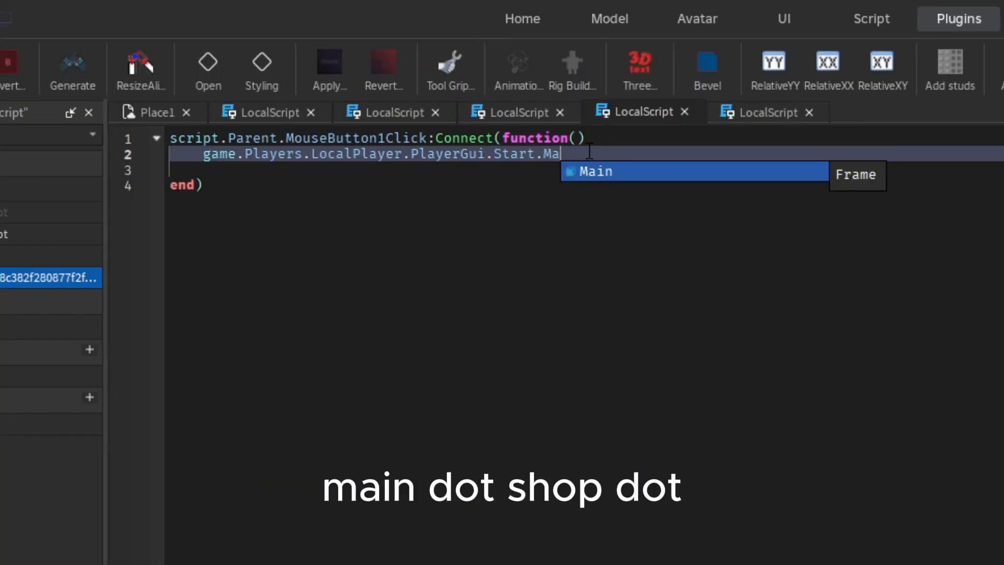
pyautogui.write('in.Shop.')
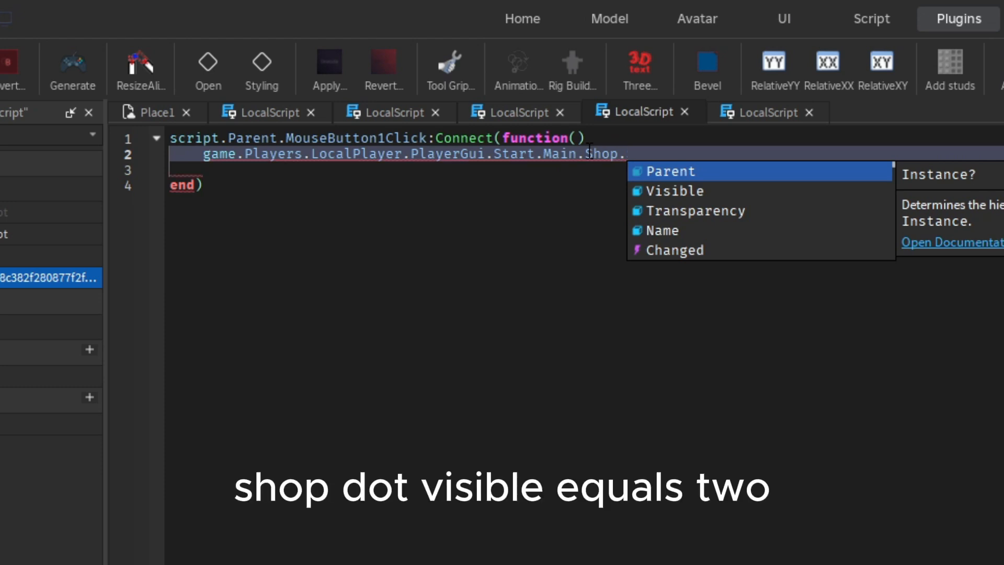
pyautogui.write('Visible = ')
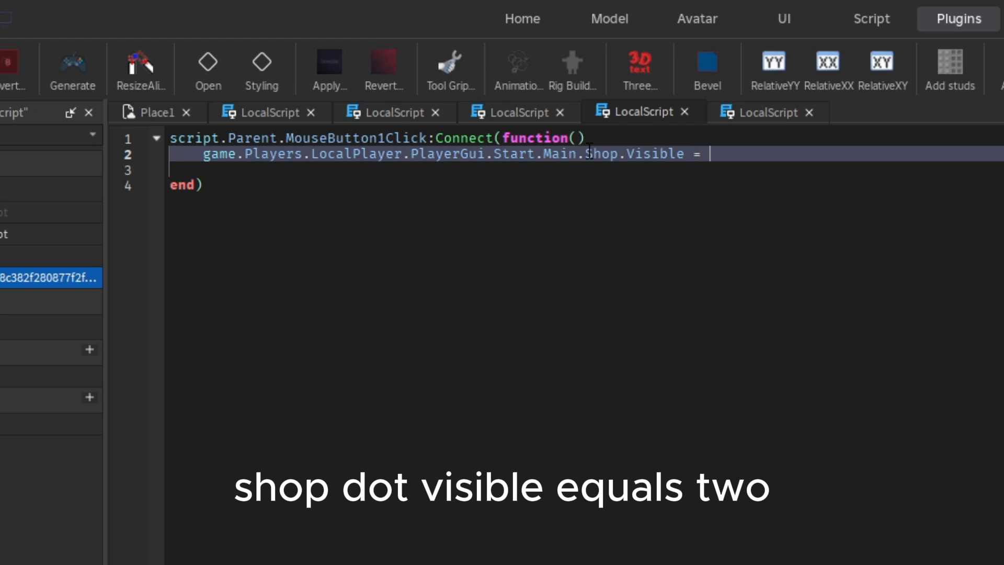
pyautogui.write('trie')
pyautogui.press('BackSpace')
pyautogui.press('BackSpace')
pyautogui.write('ie')
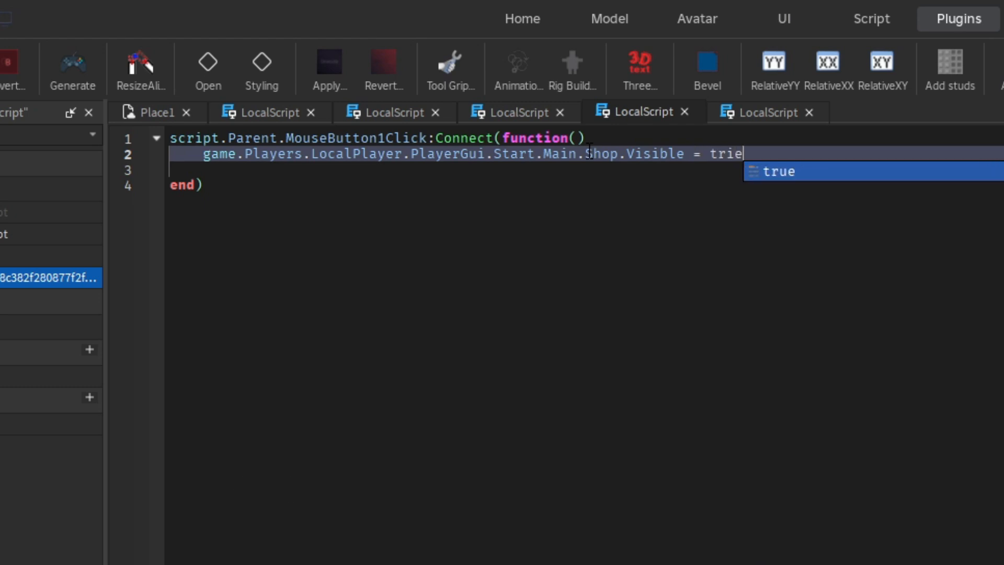
pyautogui.press('BackSpace')
pyautogui.press('BackSpace')
pyautogui.press('Tab')
pyautogui.click(185, 170)
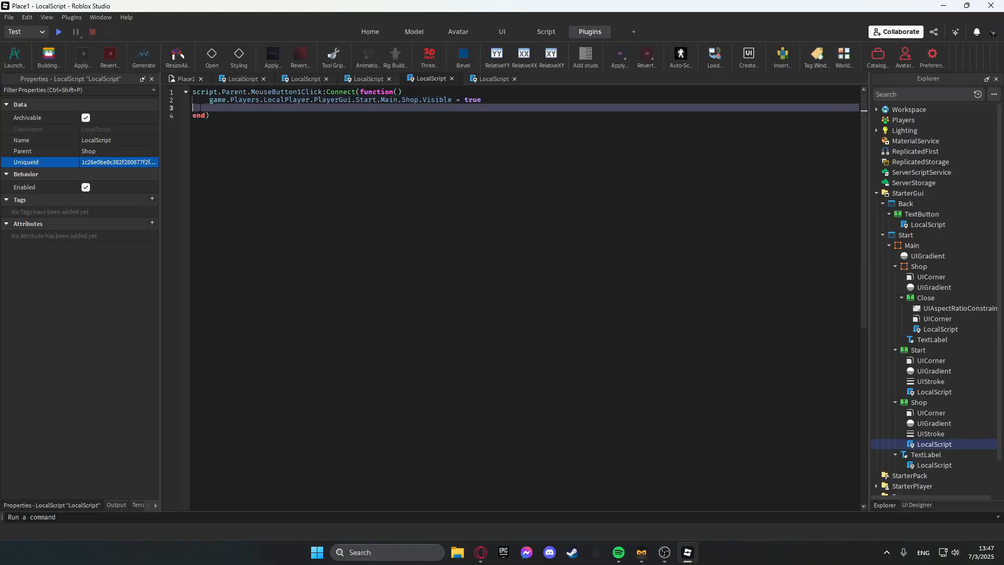
# Move and stretch the Main frame in the viewport so it covers the whole screen, about size {1,0},{1.175,0}.
pyautogui.click(184, 78)
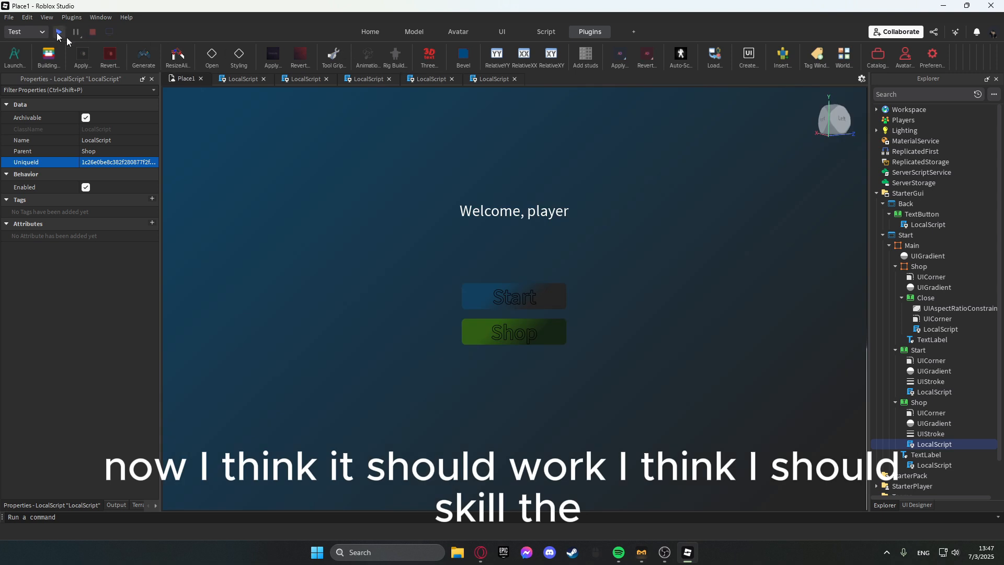
pyautogui.click(486, 251)
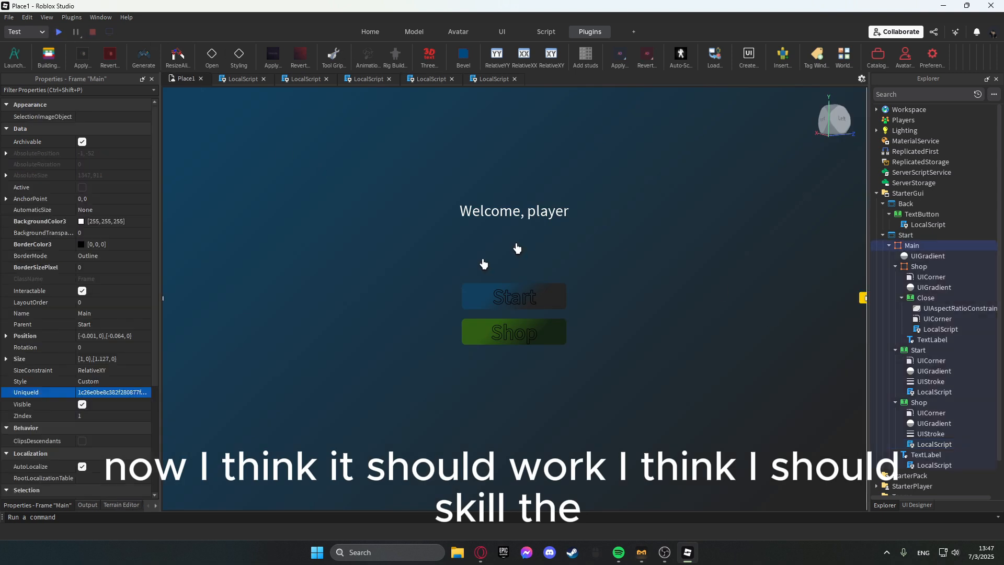
pyautogui.moveTo(696, 306); pyautogui.dragTo(692, 354)
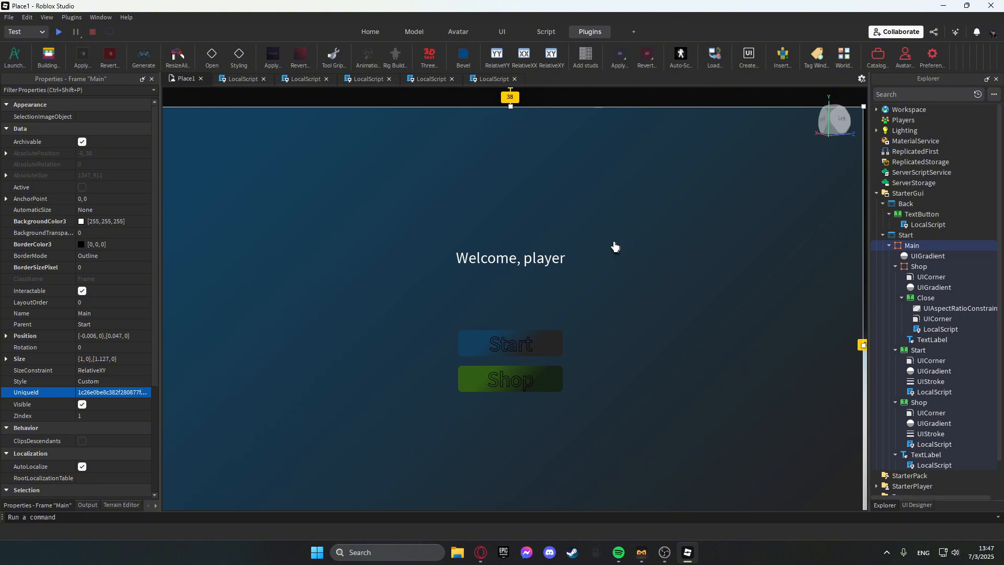
pyautogui.moveTo(511, 106); pyautogui.dragTo(509, 82)
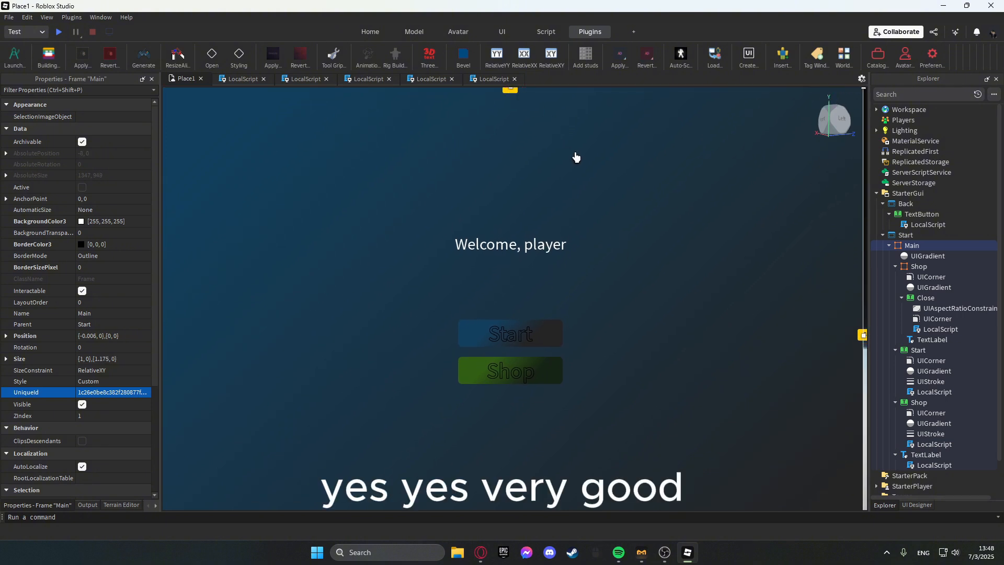
pyautogui.moveTo(576, 157); pyautogui.dragTo(580, 112)
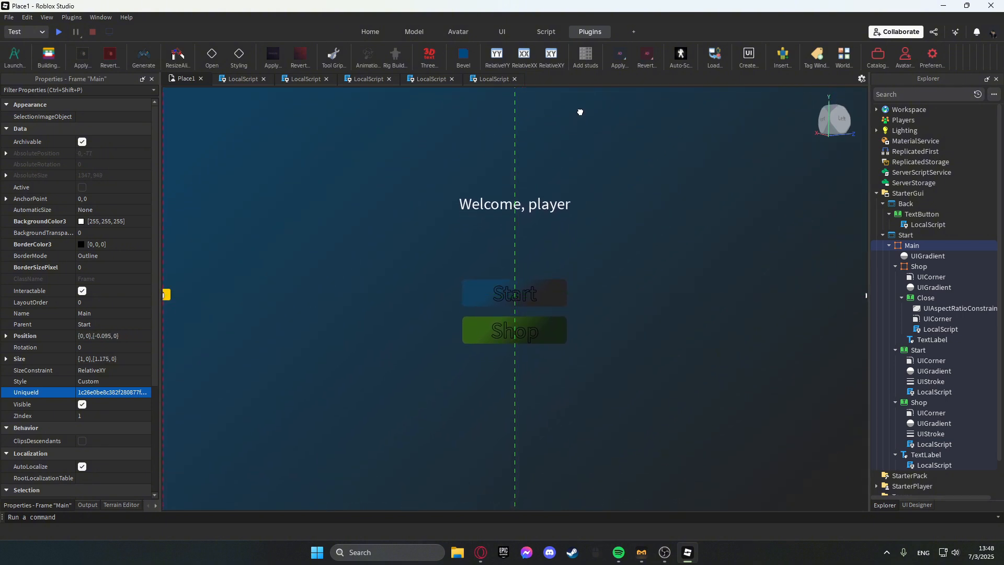
# Playtest the game, trying the Start and Back buttons, then stop the test.
pyautogui.click(58, 32)
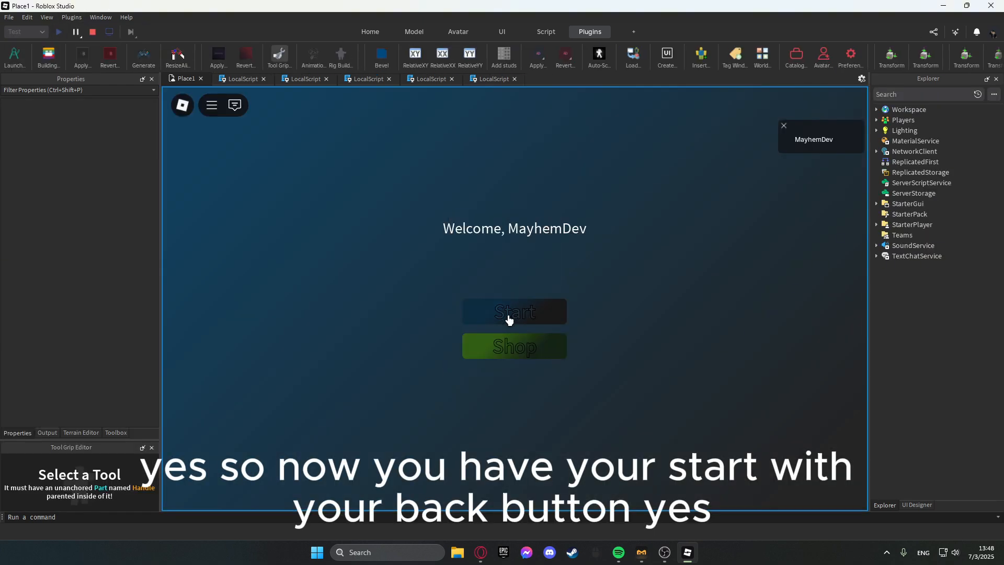
pyautogui.click(510, 316)
pyautogui.click(215, 133)
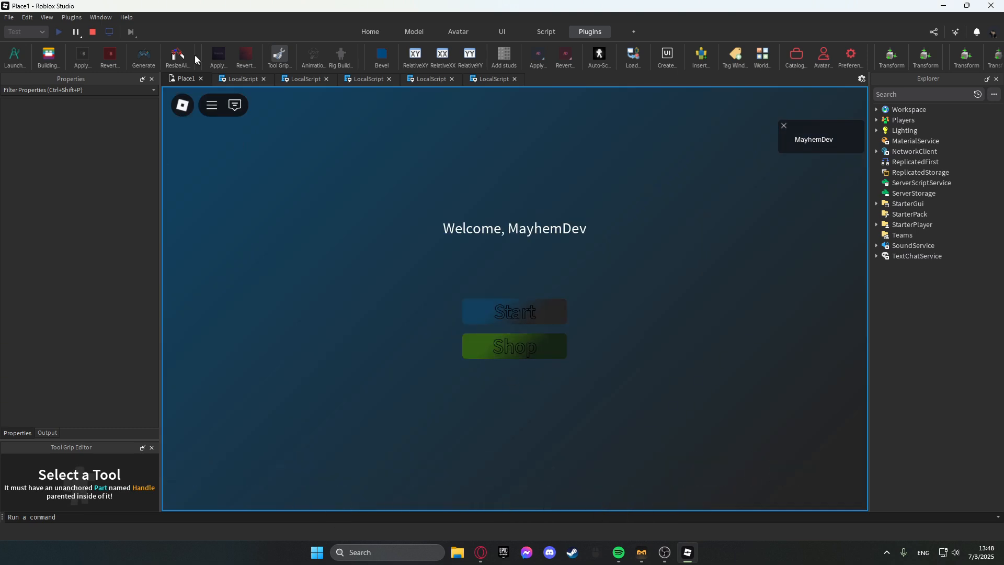
pyautogui.click(93, 32)
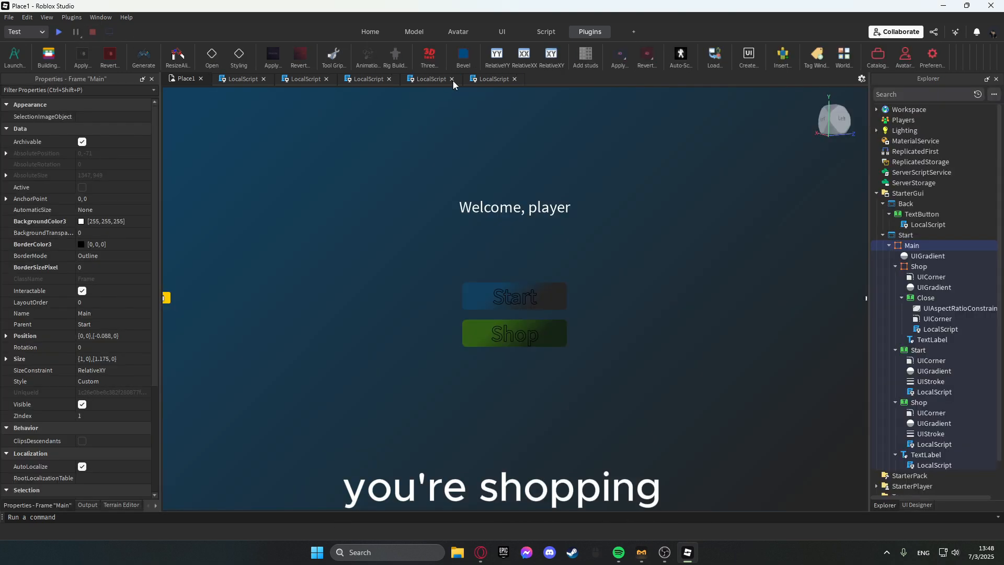
# Move the Shop frame out of Main so it sits directly under the Start ScreenGui.
pyautogui.click(443, 79)
pyautogui.moveTo(918, 266); pyautogui.dragTo(900, 240)
# Extend the Shop button script's path so the line reads script.Parent.Parent.Parent.Shop.Visible = true.
pyautogui.click(293, 100)
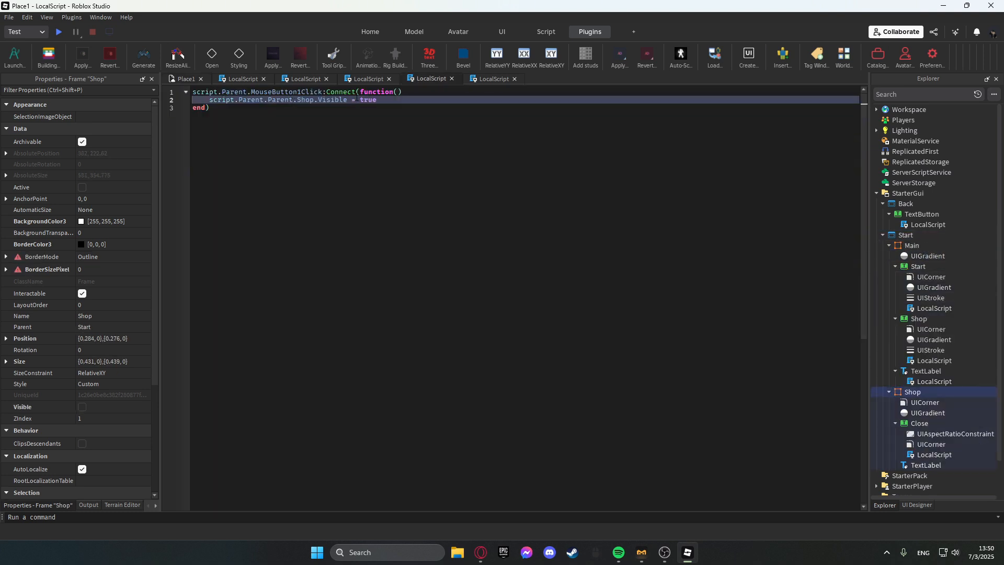
pyautogui.write('.Parent')
# Playtest, closing the Shop panel with its Close button, then stop the test.
pyautogui.press('F5')
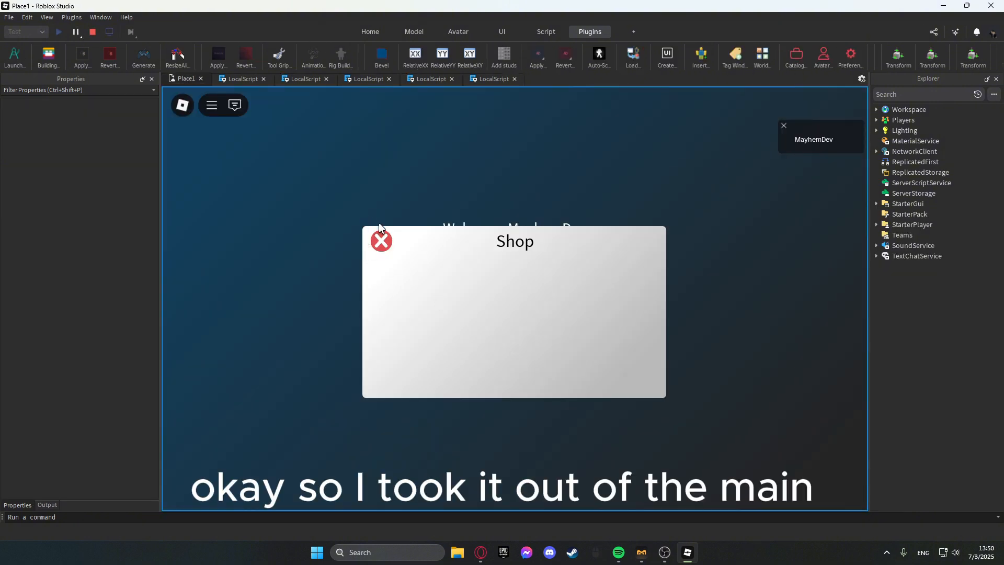
pyautogui.click(381, 240)
pyautogui.click(93, 32)
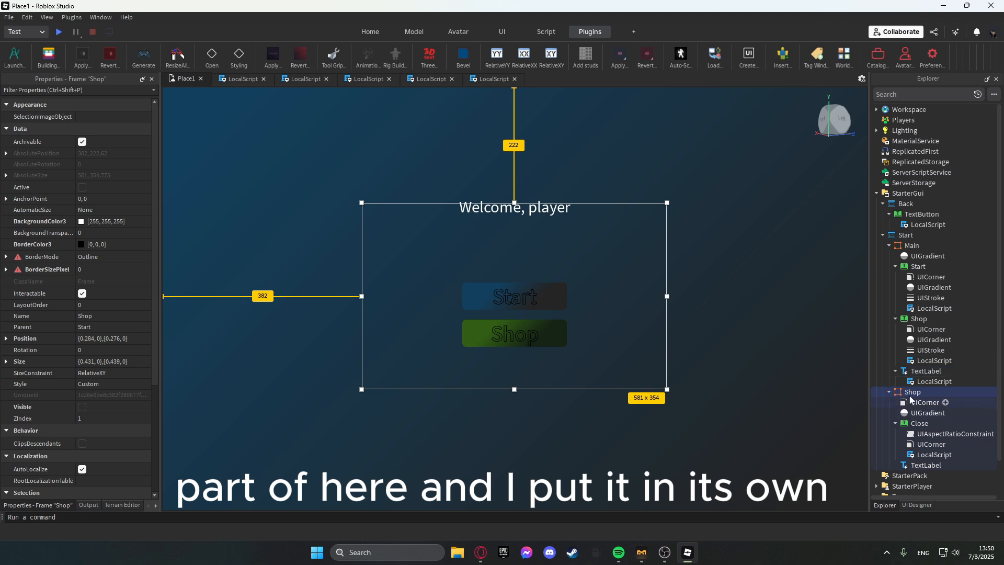
# Inspect the Start GUI hierarchy and the Close and Shop button scripts.
pyautogui.click(889, 246)
pyautogui.click(889, 255)
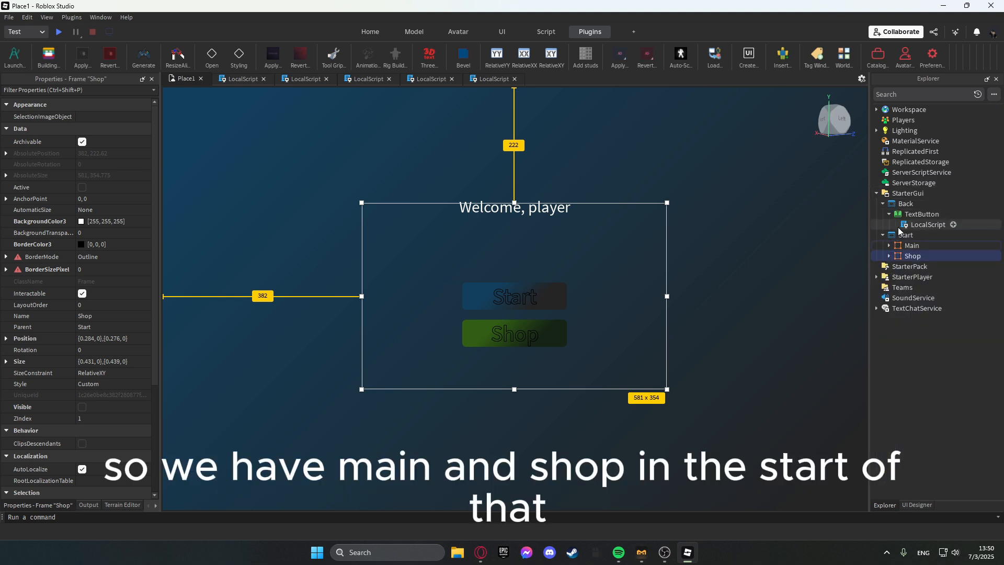
pyautogui.click(480, 81)
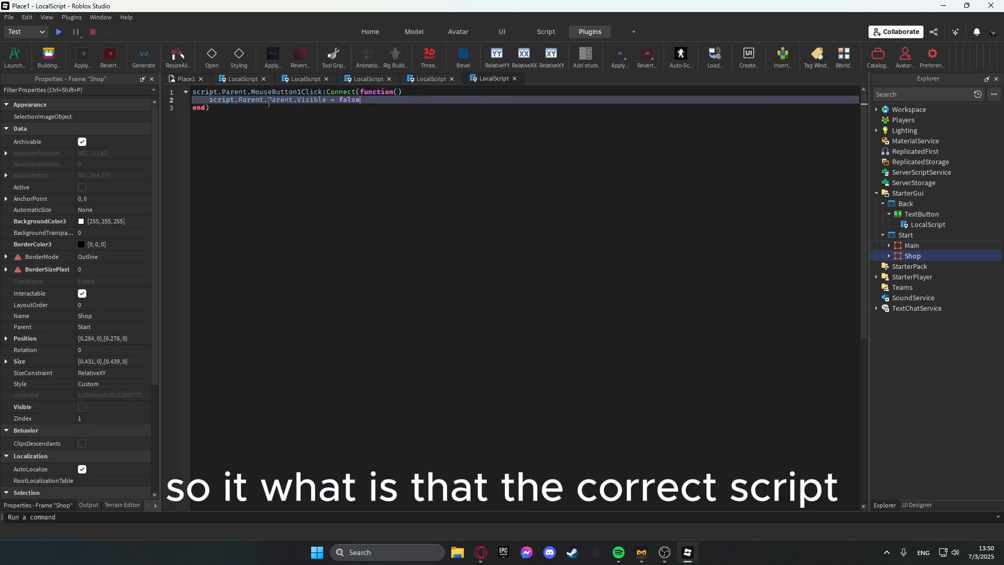
pyautogui.click(888, 256)
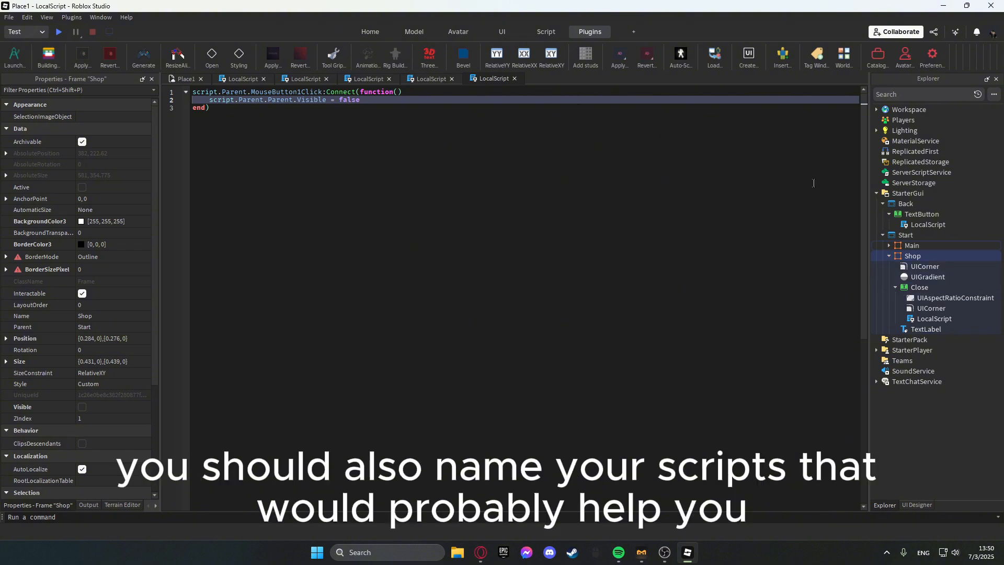
pyautogui.click(888, 245)
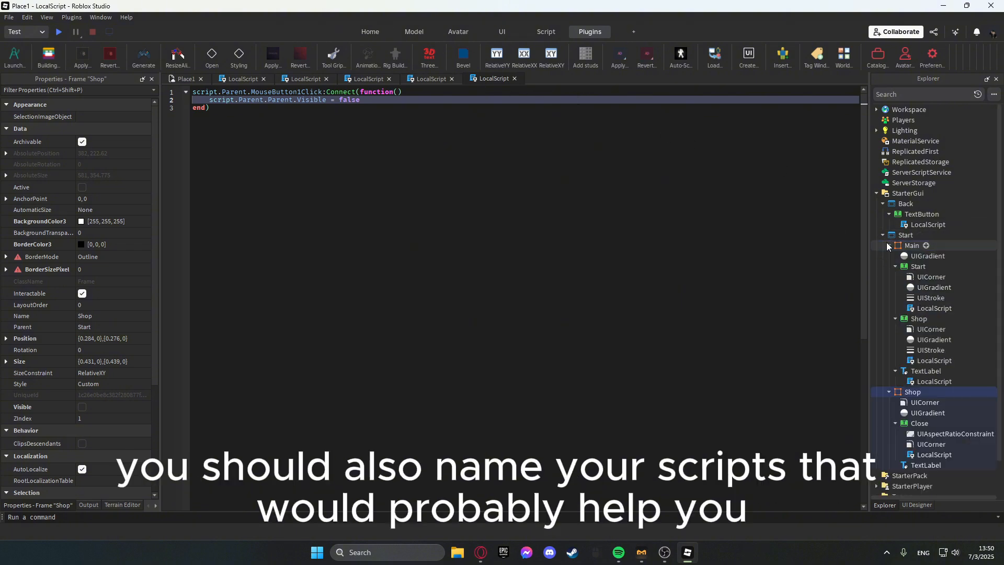
pyautogui.doubleClick(919, 361)
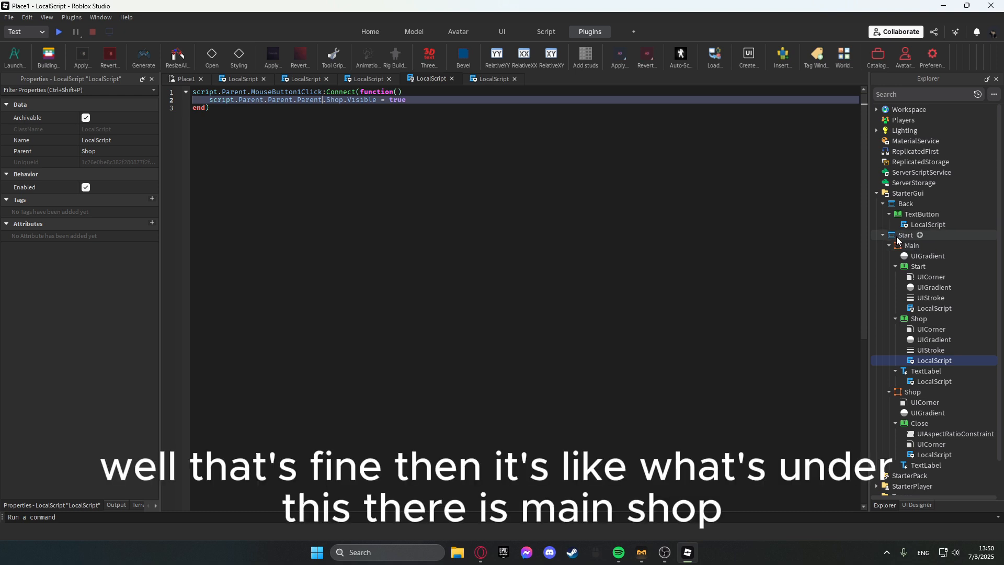
pyautogui.click(889, 246)
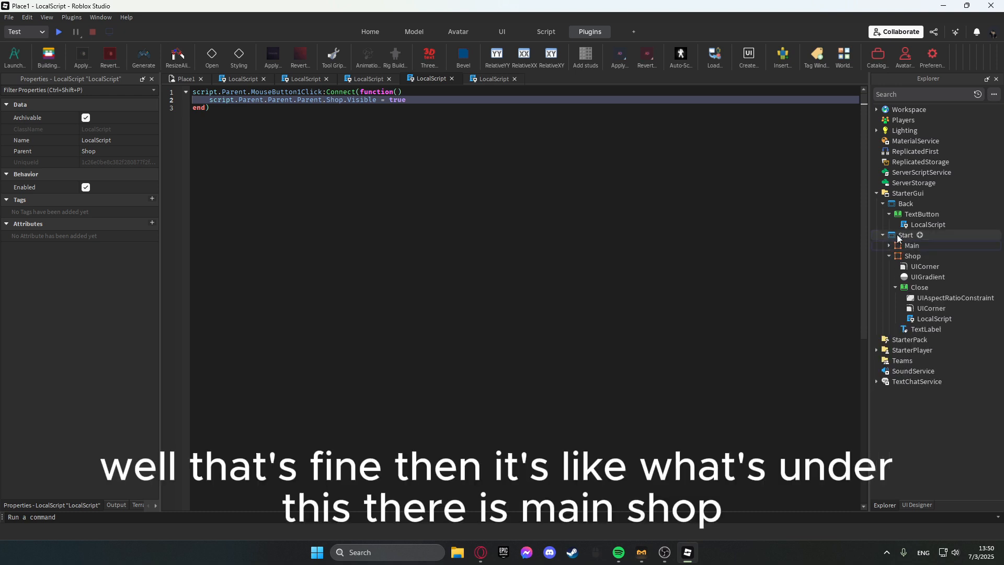
pyautogui.click(887, 257)
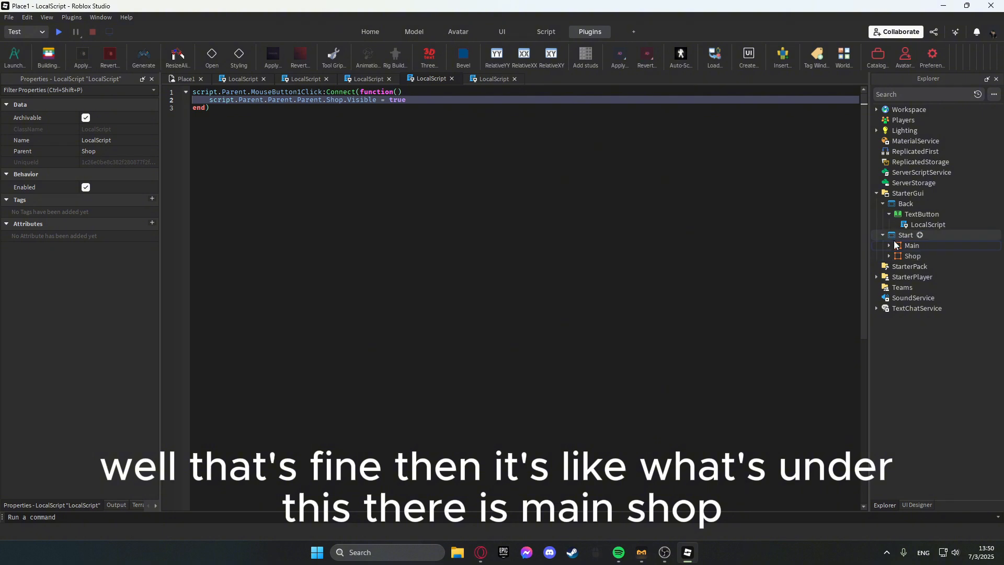
pyautogui.click(889, 256)
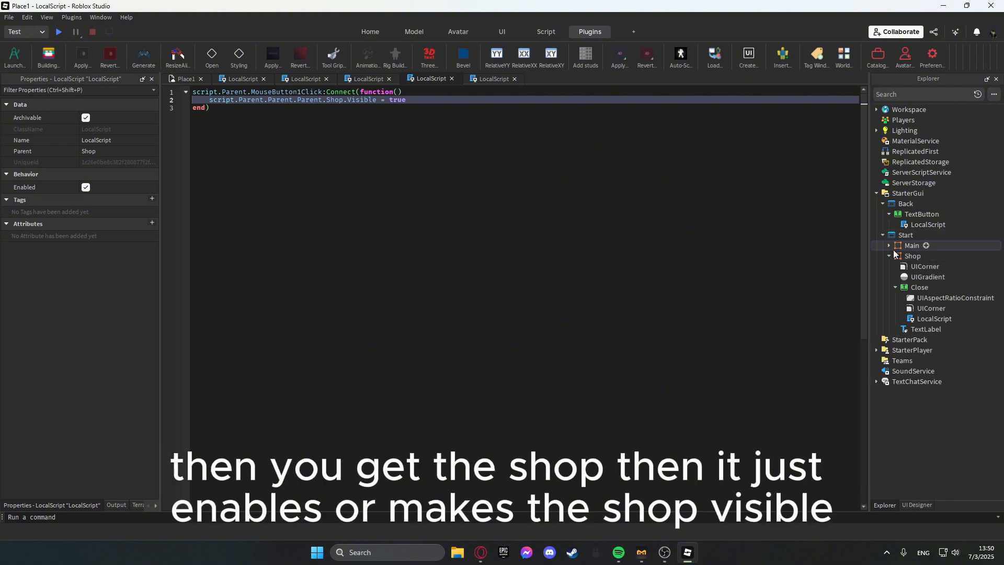
# Playtest the menu: press Start, go Back, open the Shop and close it, then stop the test.
pyautogui.click(60, 33)
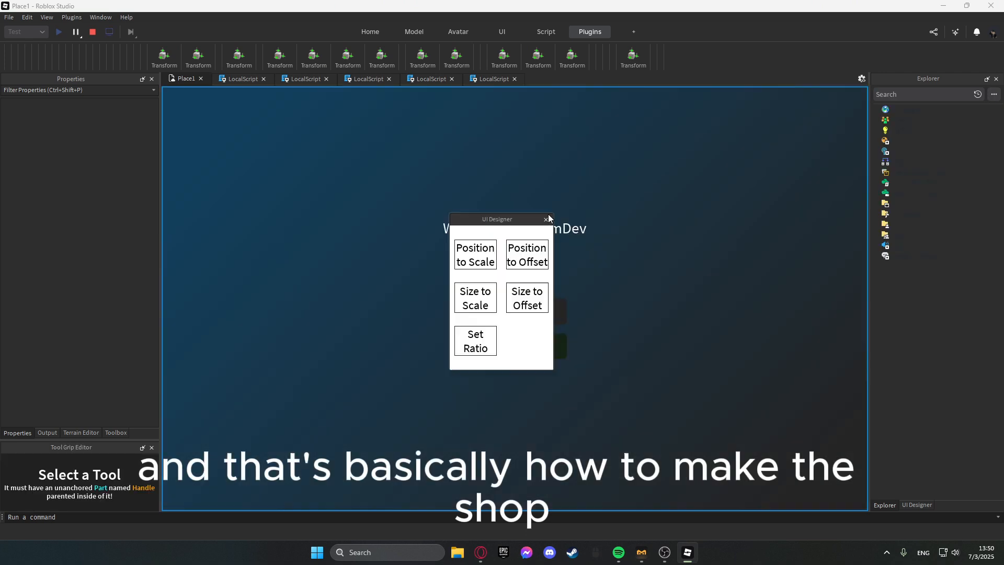
pyautogui.click(546, 220)
pyautogui.click(515, 314)
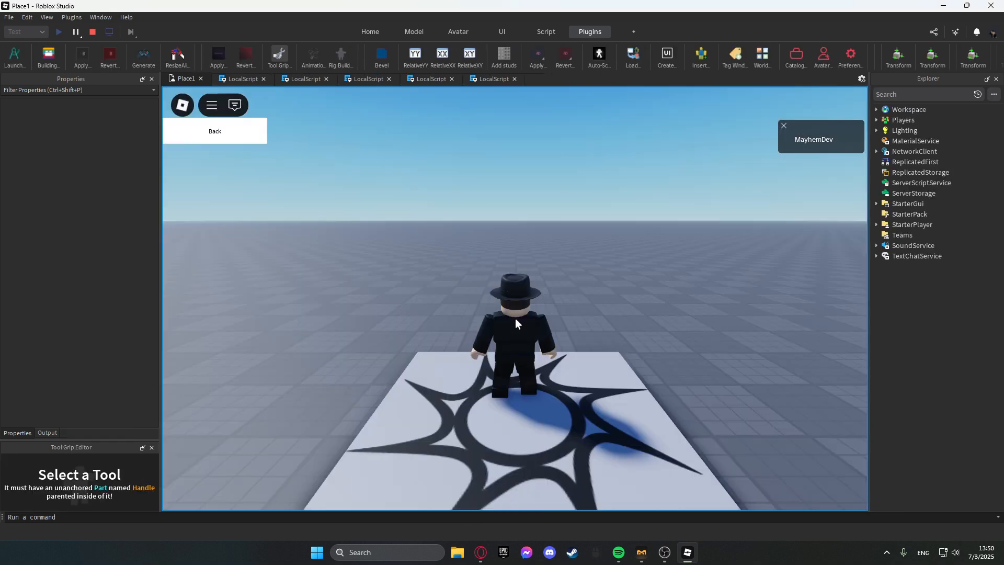
pyautogui.click(200, 139)
pyautogui.click(468, 340)
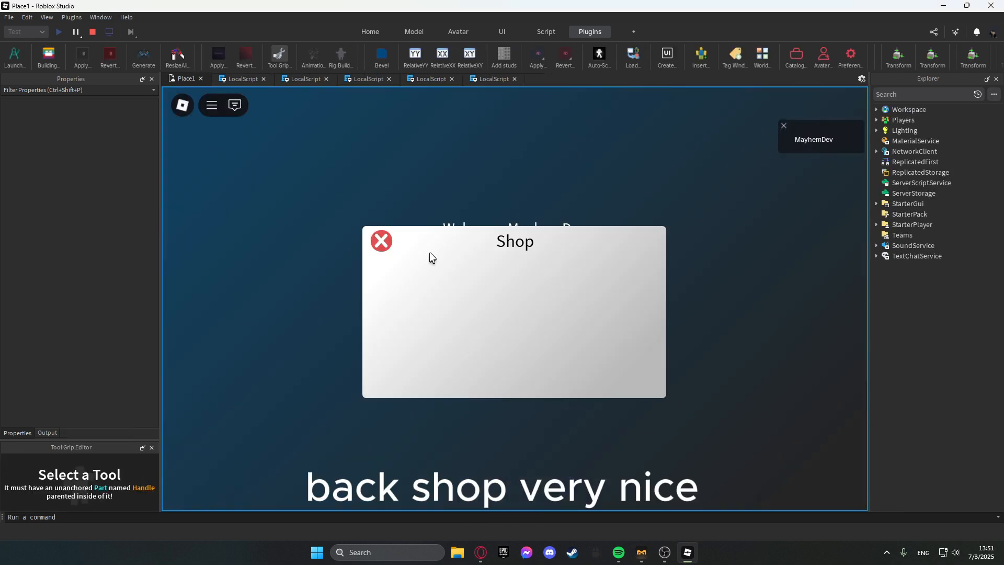
pyautogui.click(382, 240)
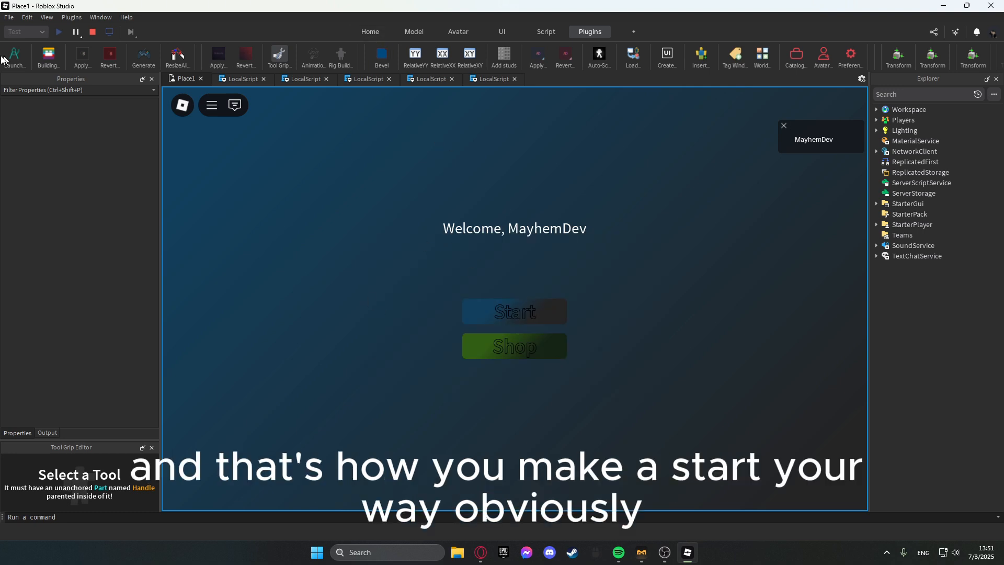
pyautogui.click(93, 32)
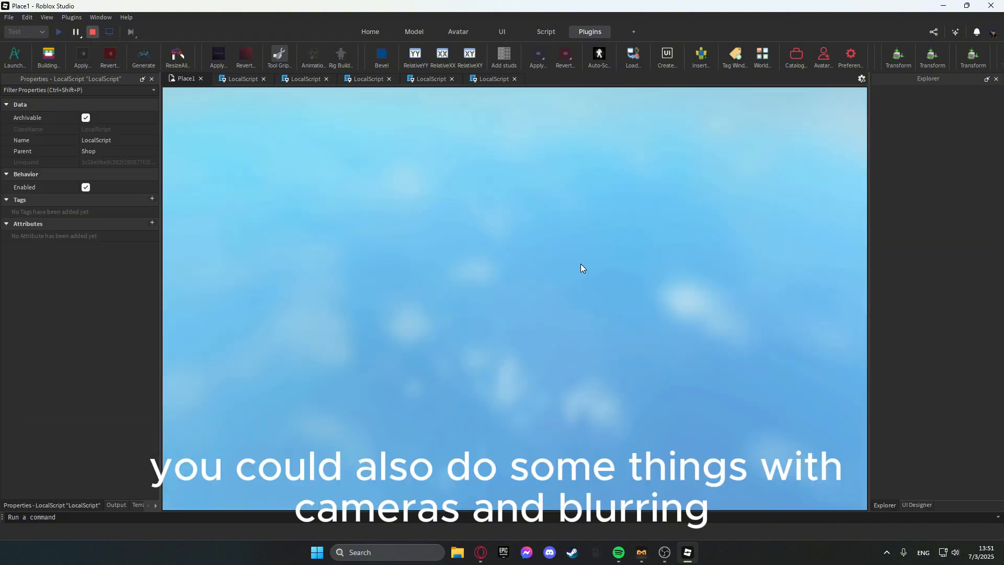